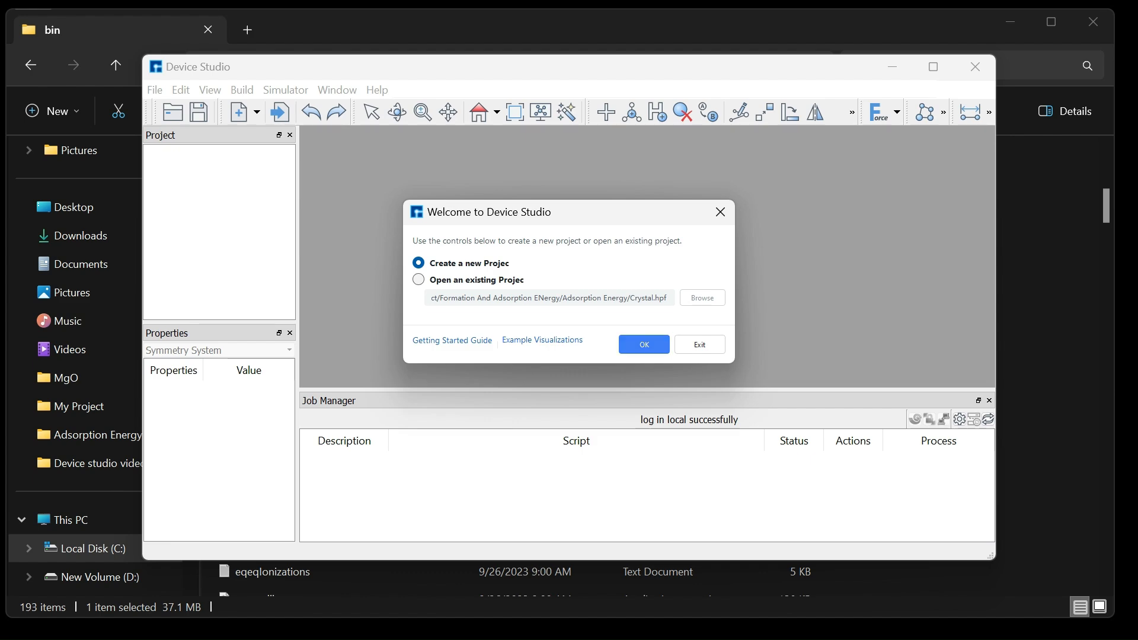
Step: Create a new project named Pd in the DeviceStudioProjects folder and maximize the program window
{"action": "left_click", "coordinate": [645, 345]}
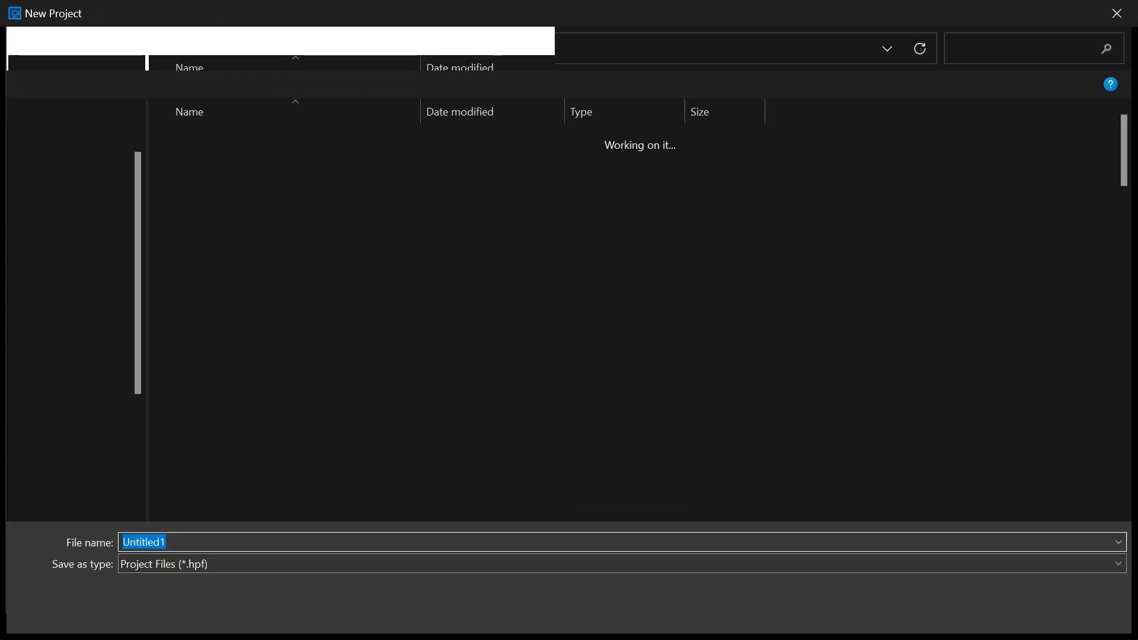
{"action": "key", "text": "BackSpace"}
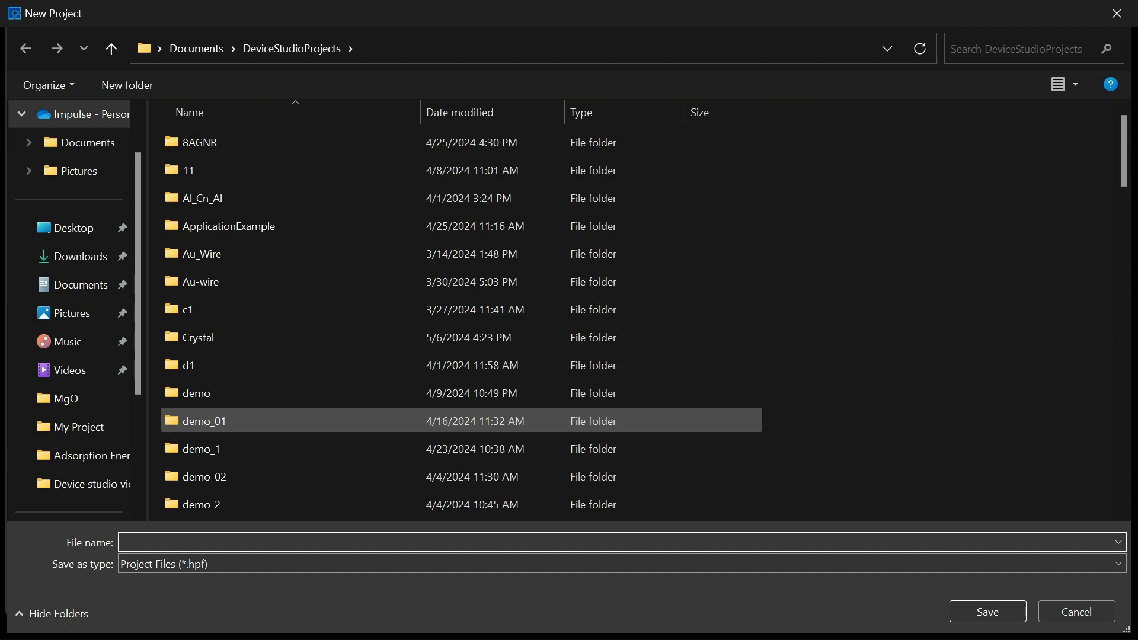
{"action": "scroll", "coordinate": [415, 397], "scroll_direction": "down", "scroll_amount": 10}
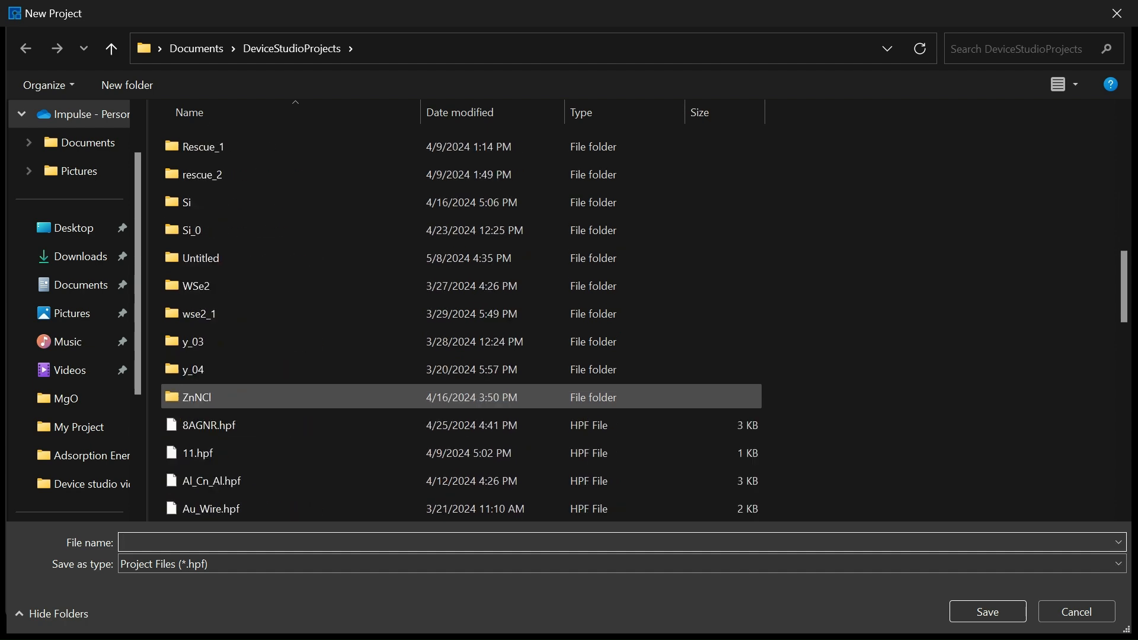
{"action": "scroll", "coordinate": [415, 397], "scroll_direction": "down", "scroll_amount": 10}
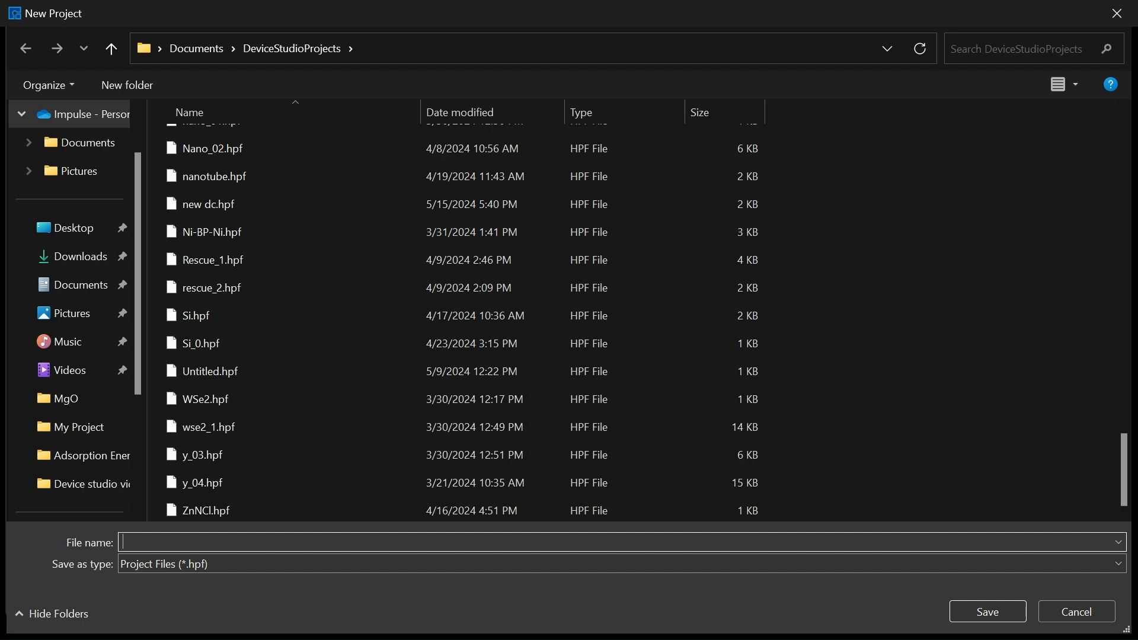
{"action": "type", "text": "Pd"}
{"action": "key", "text": "Return"}
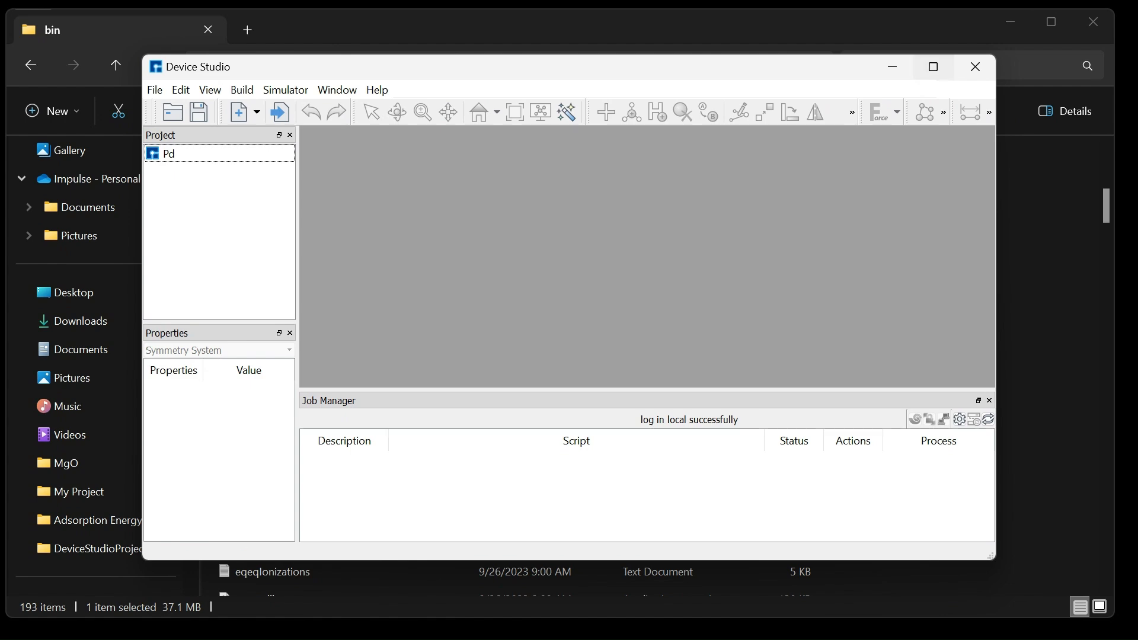
{"action": "left_click", "coordinate": [933, 66]}
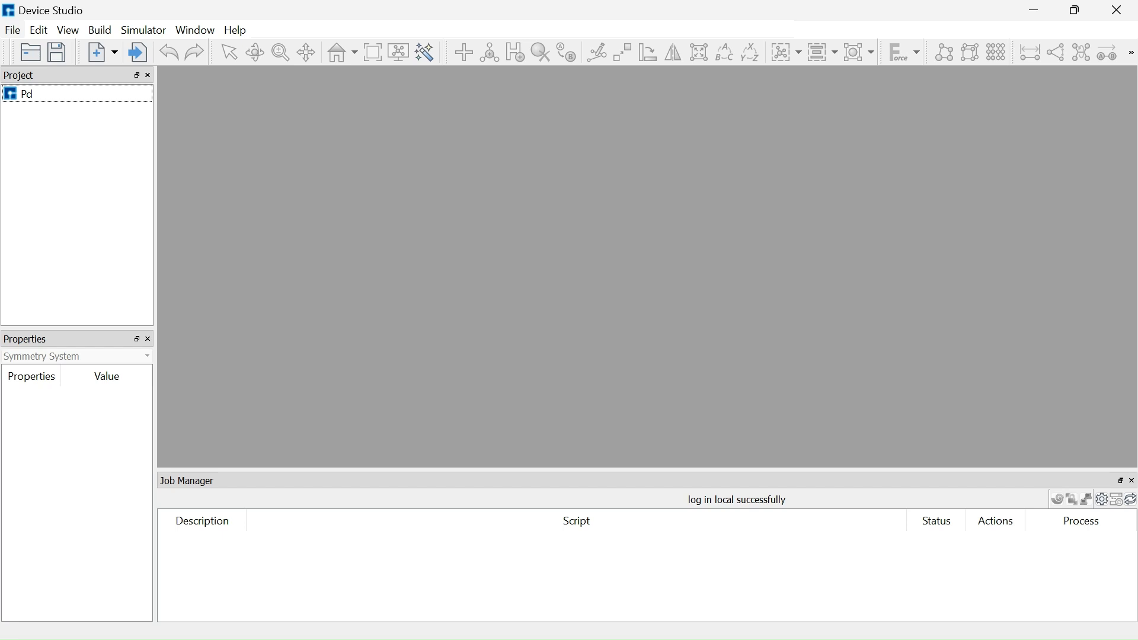
Step: Build a new P1 crystal with a = b = 2.84773 Å, c = 23.0564 Å, 90° angles and four Pd atoms, previewing it before building
{"action": "left_click", "coordinate": [12, 29]}
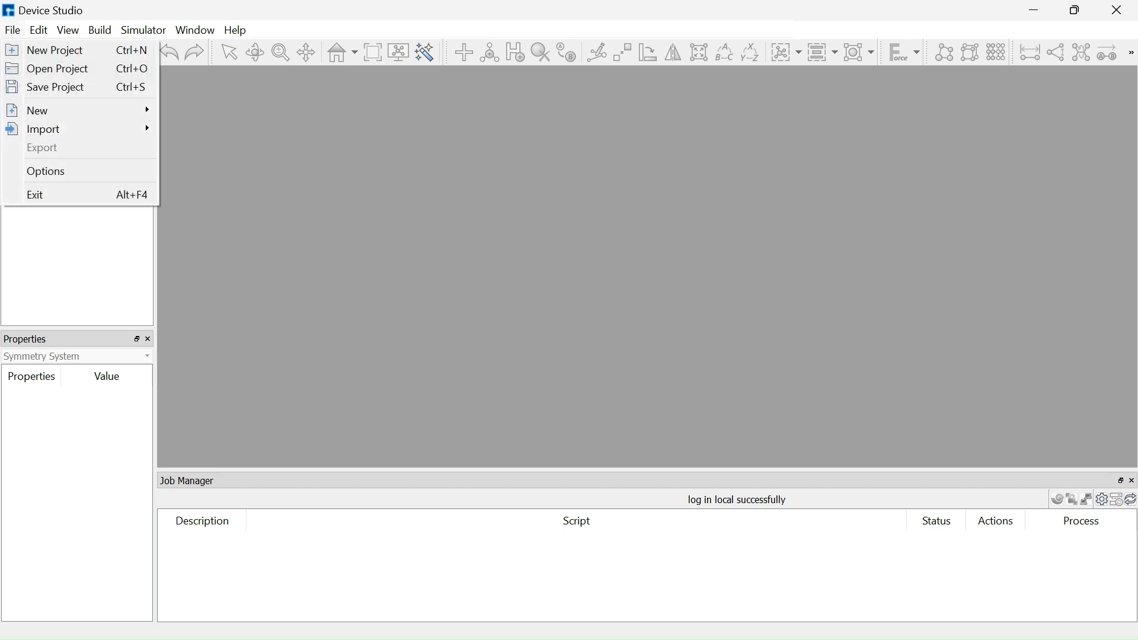
{"action": "left_click", "coordinate": [99, 29]}
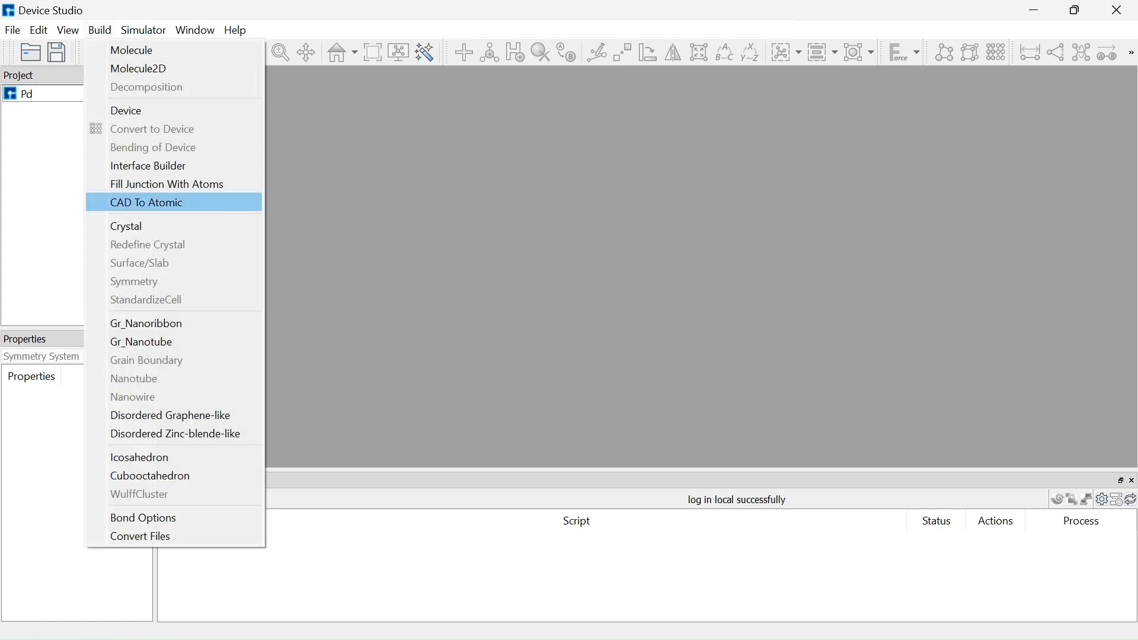
{"action": "mouse_move", "coordinate": [12, 30]}
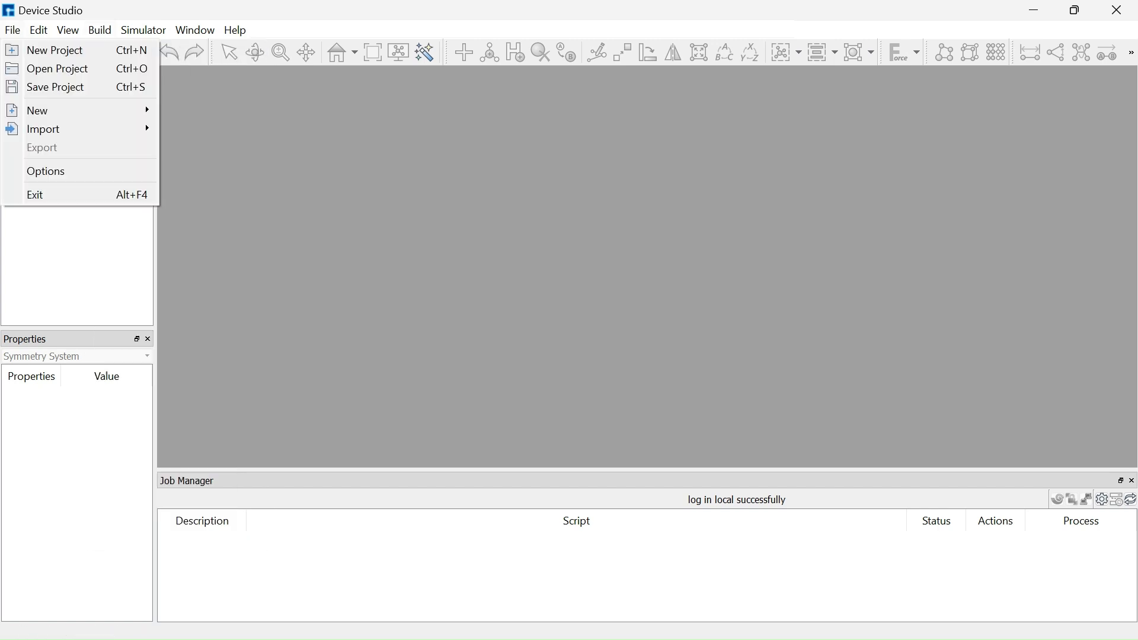
{"action": "mouse_move", "coordinate": [77, 111]}
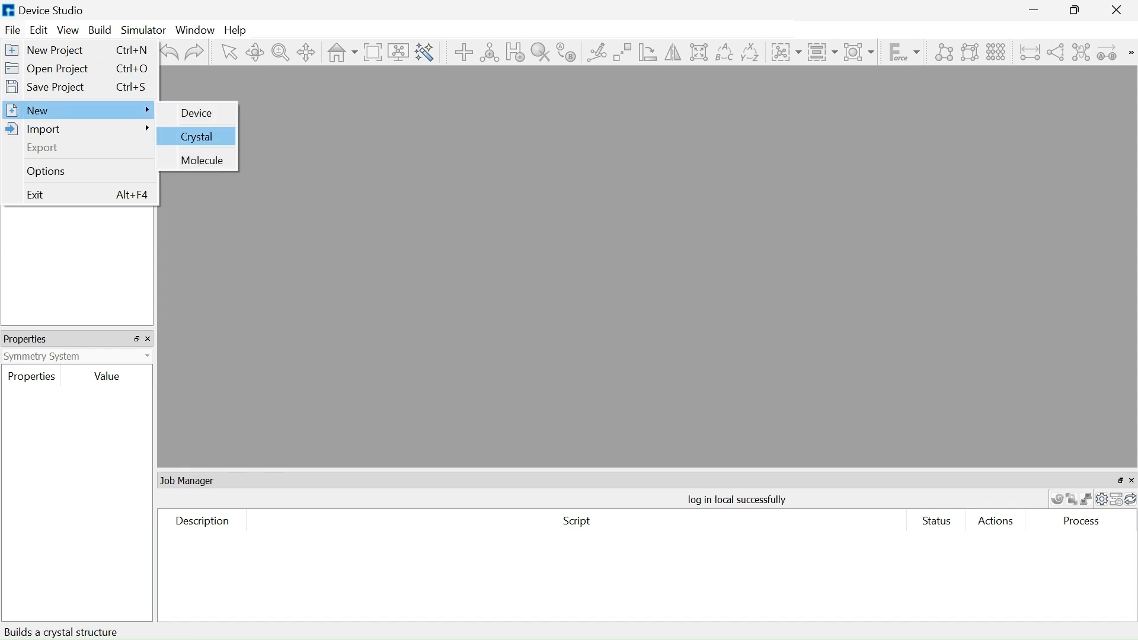
{"action": "left_click", "coordinate": [196, 137]}
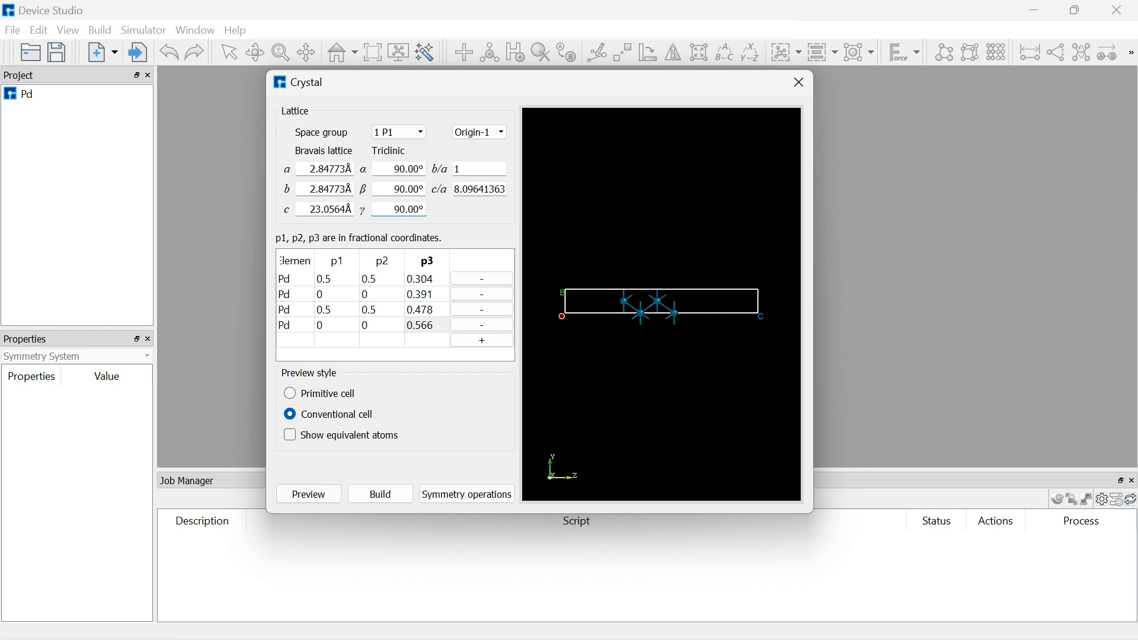
{"action": "left_click", "coordinate": [309, 494]}
{"action": "left_click", "coordinate": [380, 494]}
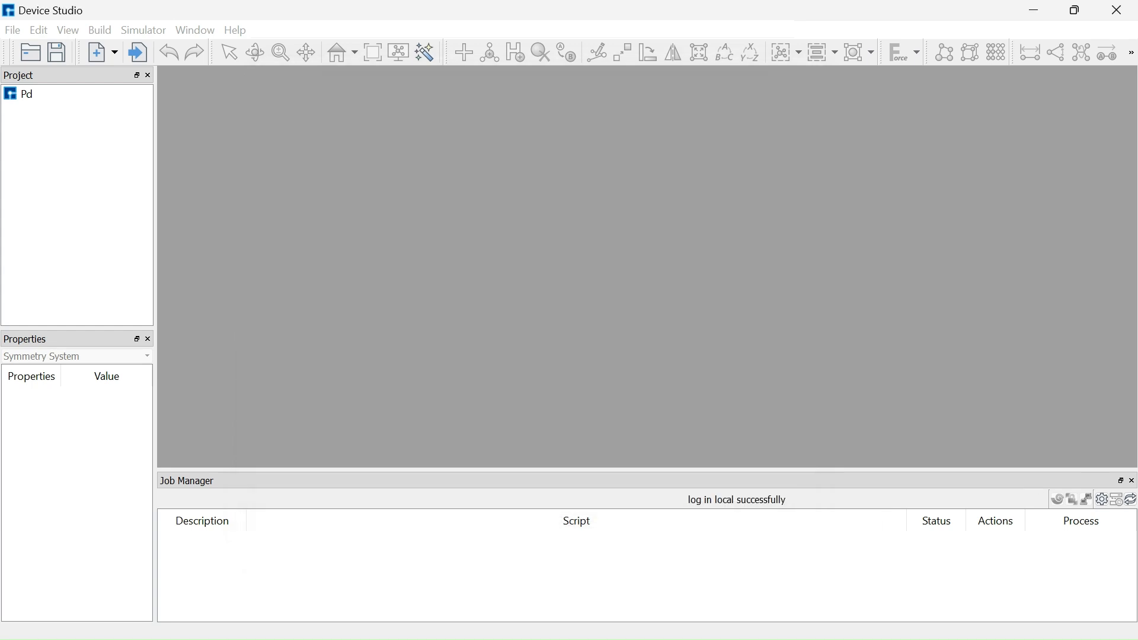
{"action": "left_click", "coordinate": [472, 80]}
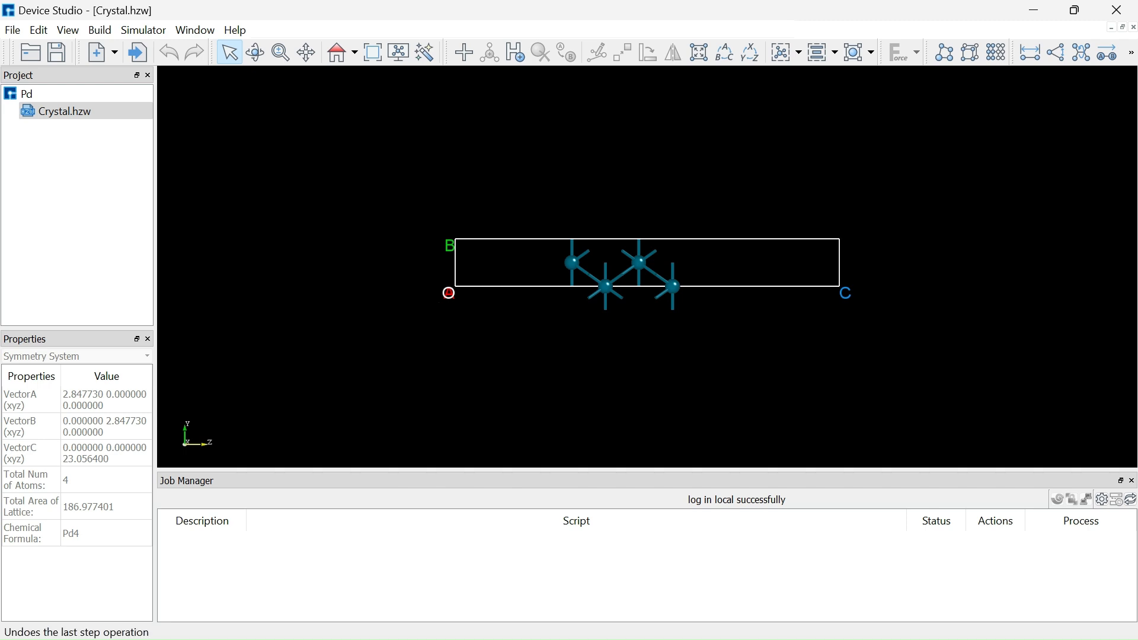
{"action": "left_click", "coordinate": [144, 30]}
{"action": "mouse_move", "coordinate": [178, 74]}
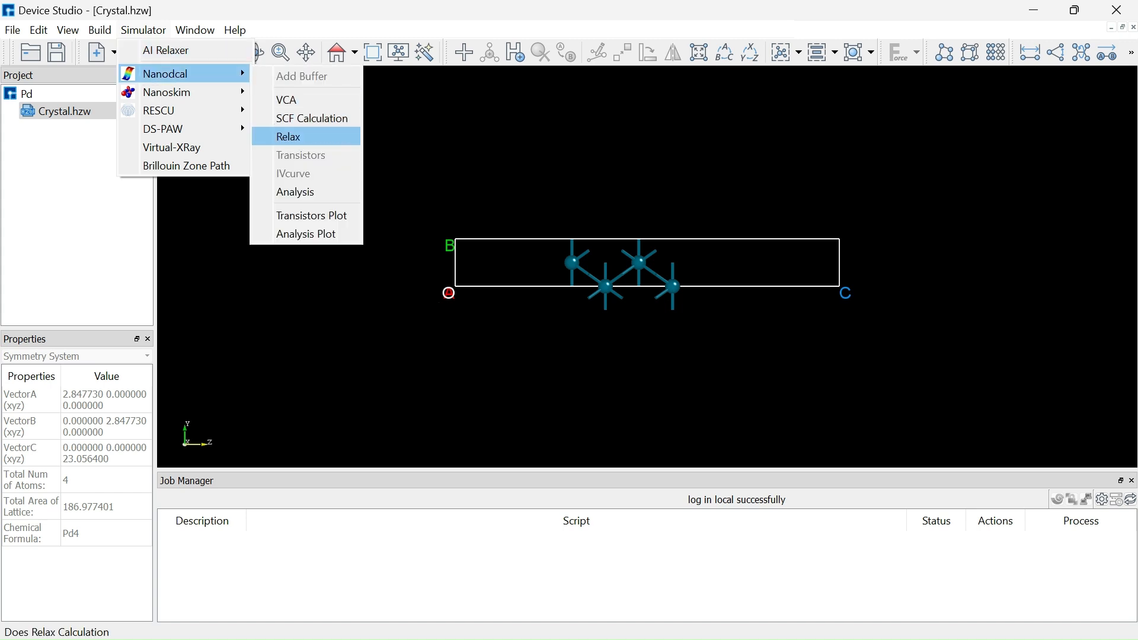
{"action": "left_click", "coordinate": [297, 136]}
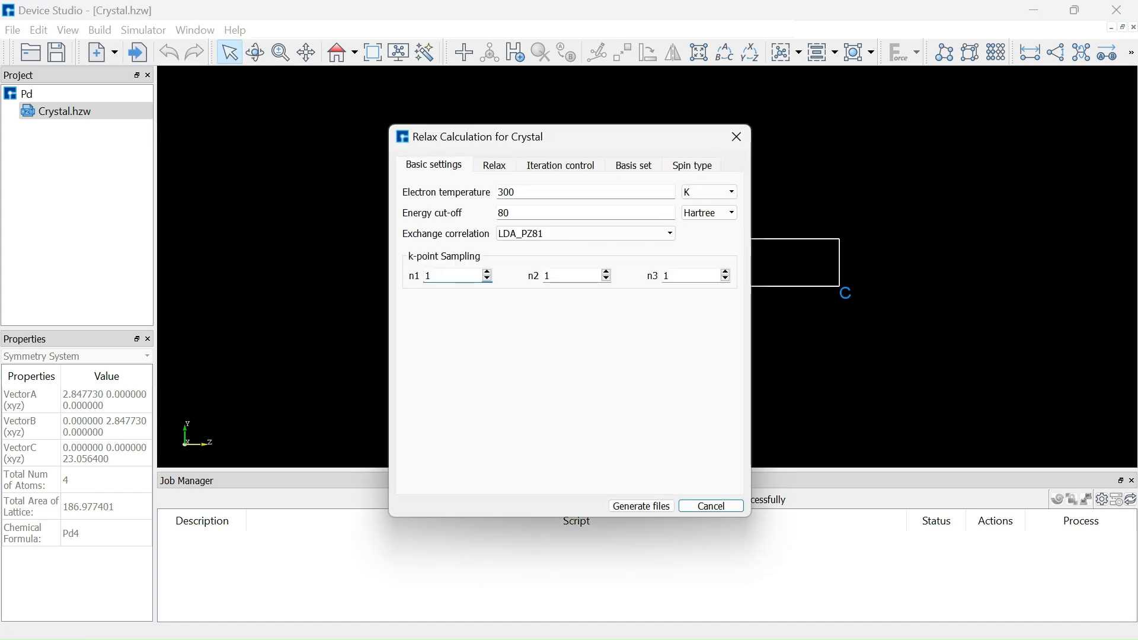
{"action": "left_click_drag", "start_coordinate": [389, 125], "coordinate": [303, 108]}
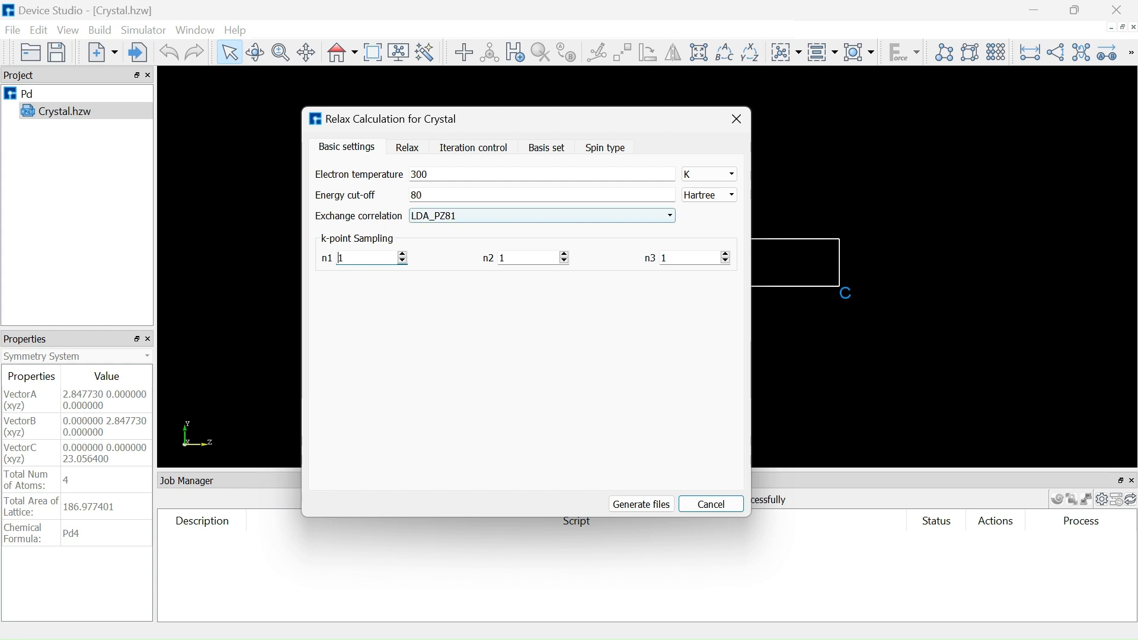
{"action": "left_click", "coordinate": [670, 216]}
{"action": "left_click", "coordinate": [670, 216]}
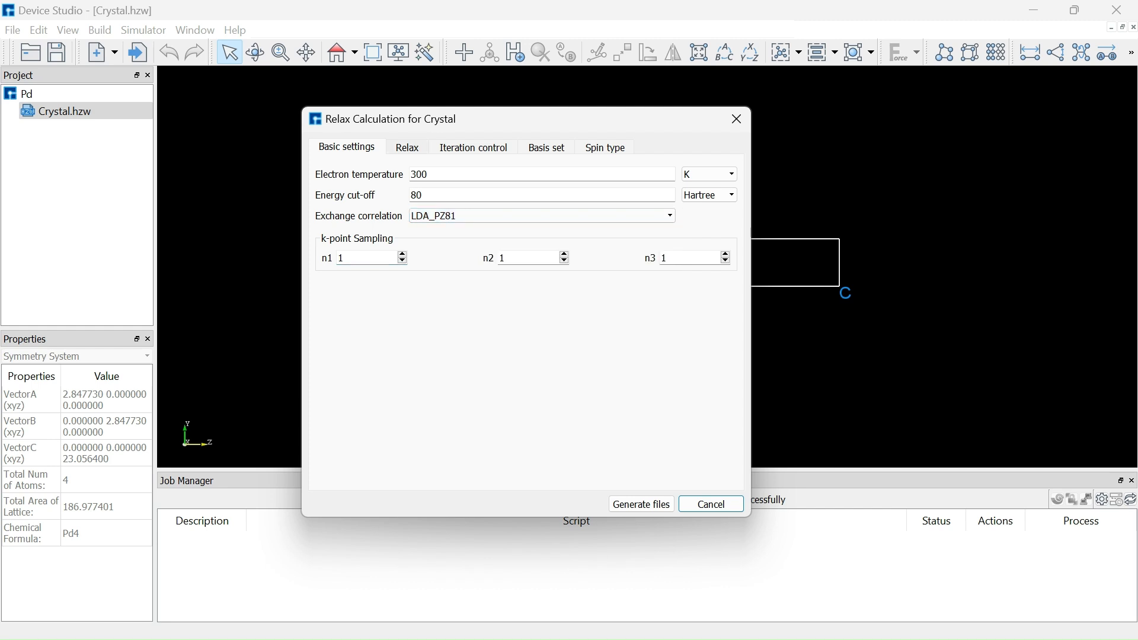
{"action": "left_click", "coordinate": [407, 148]}
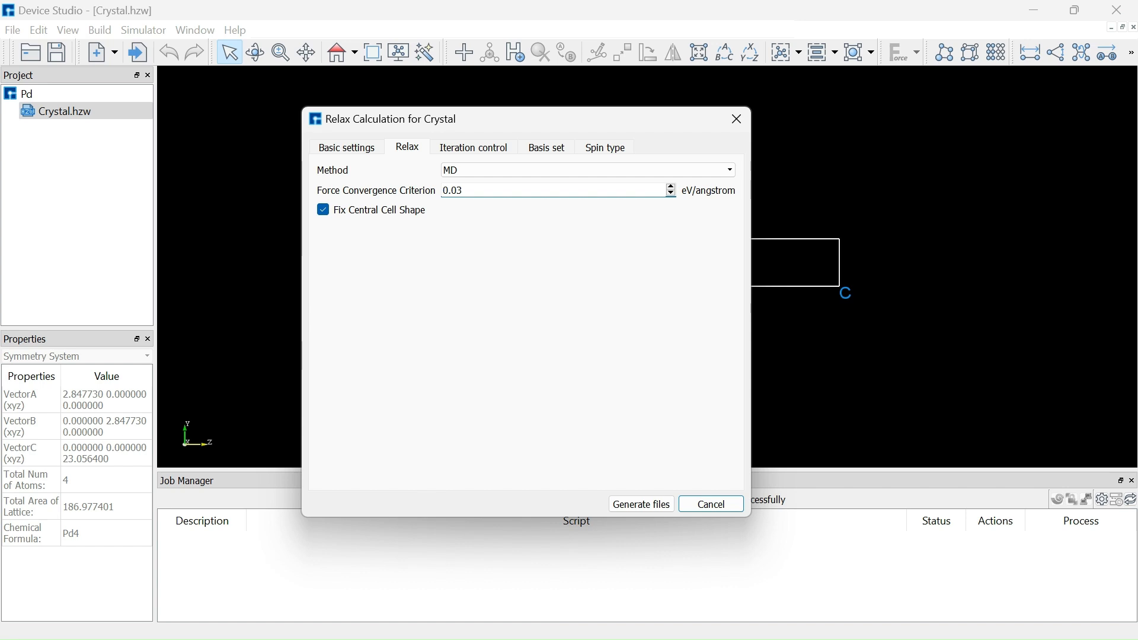
{"action": "left_click", "coordinate": [588, 170]}
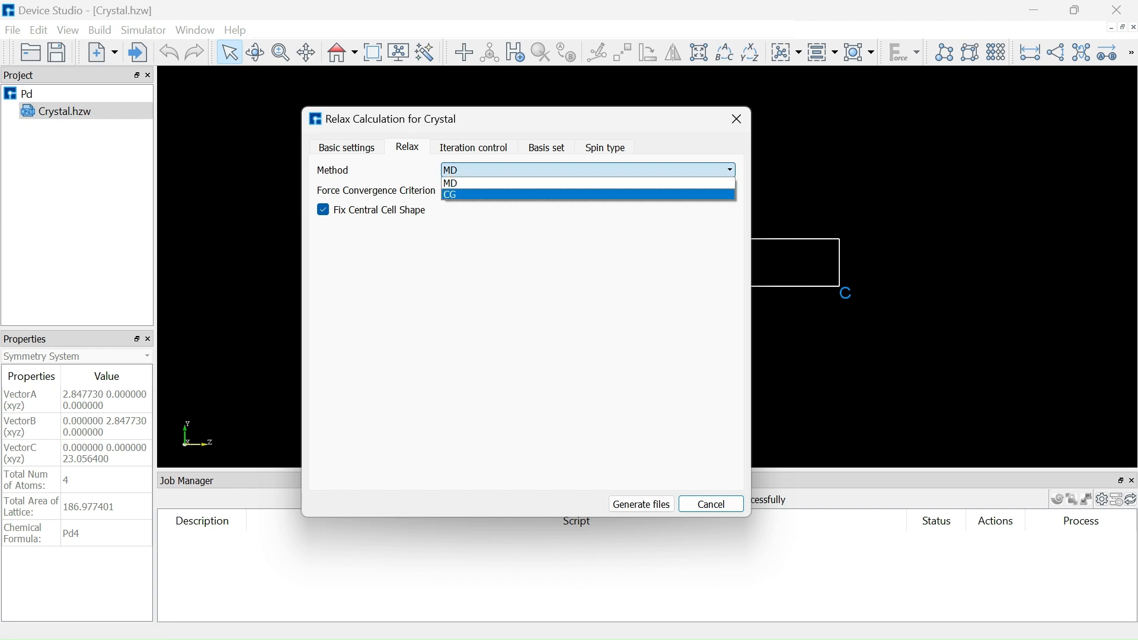
{"action": "left_click", "coordinate": [588, 183]}
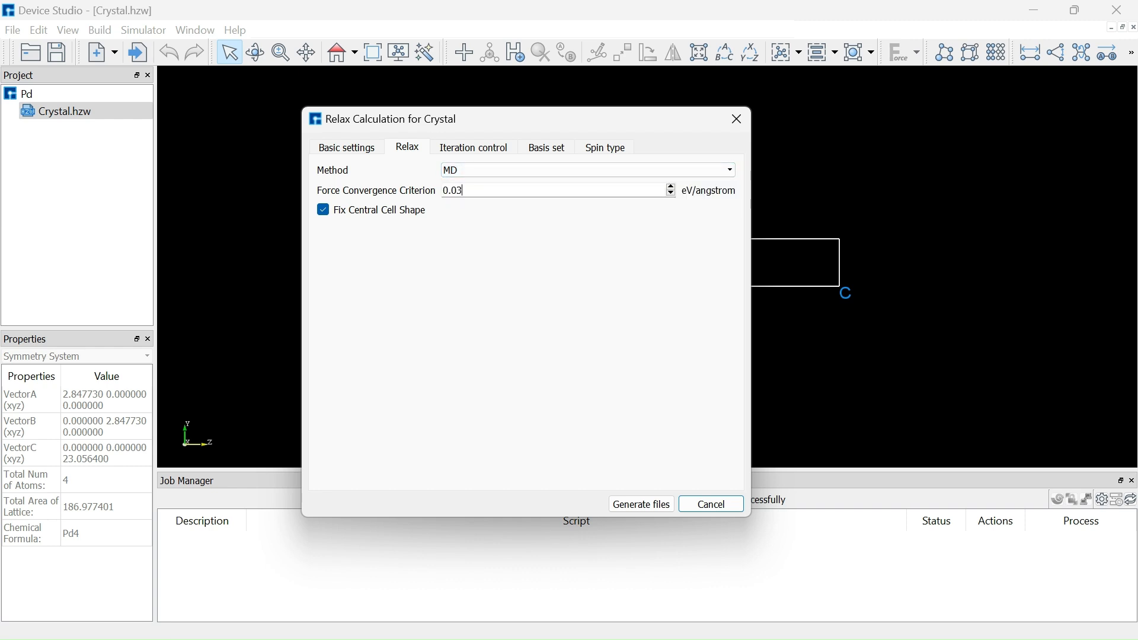
{"action": "key", "text": "BackSpace"}
{"action": "type", "text": "5"}
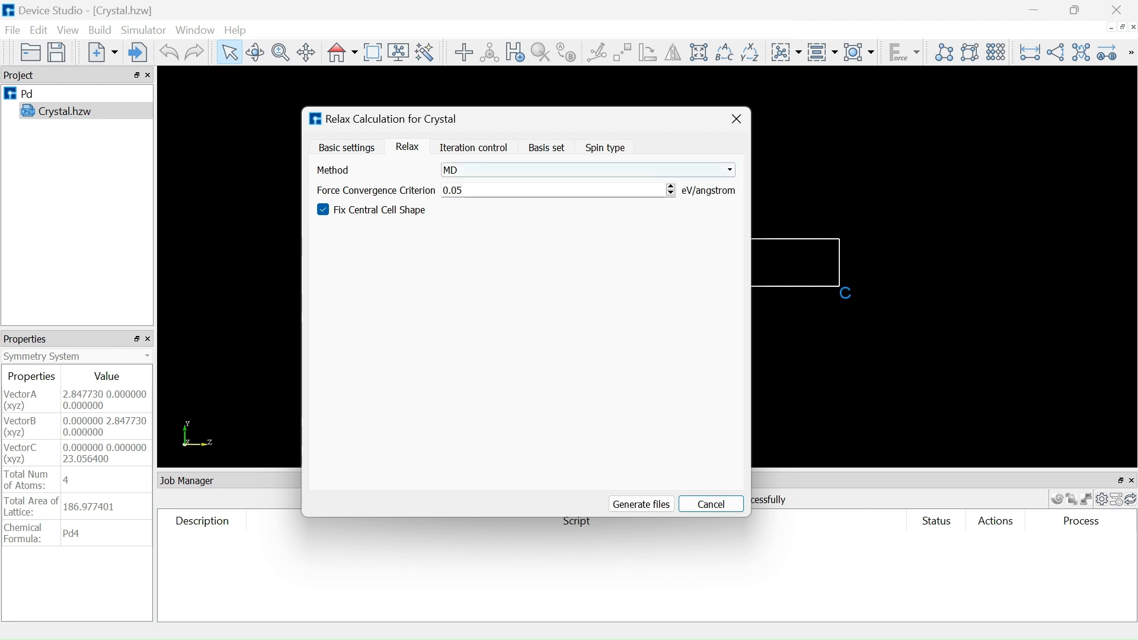
{"action": "left_click", "coordinate": [474, 147]}
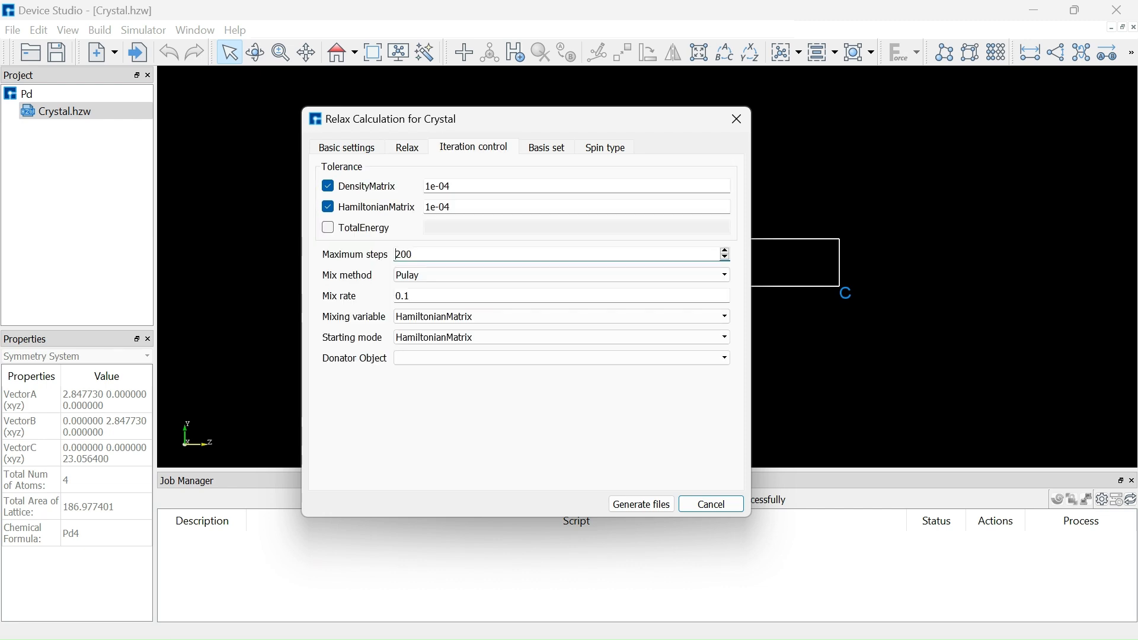
{"action": "left_click", "coordinate": [546, 147]}
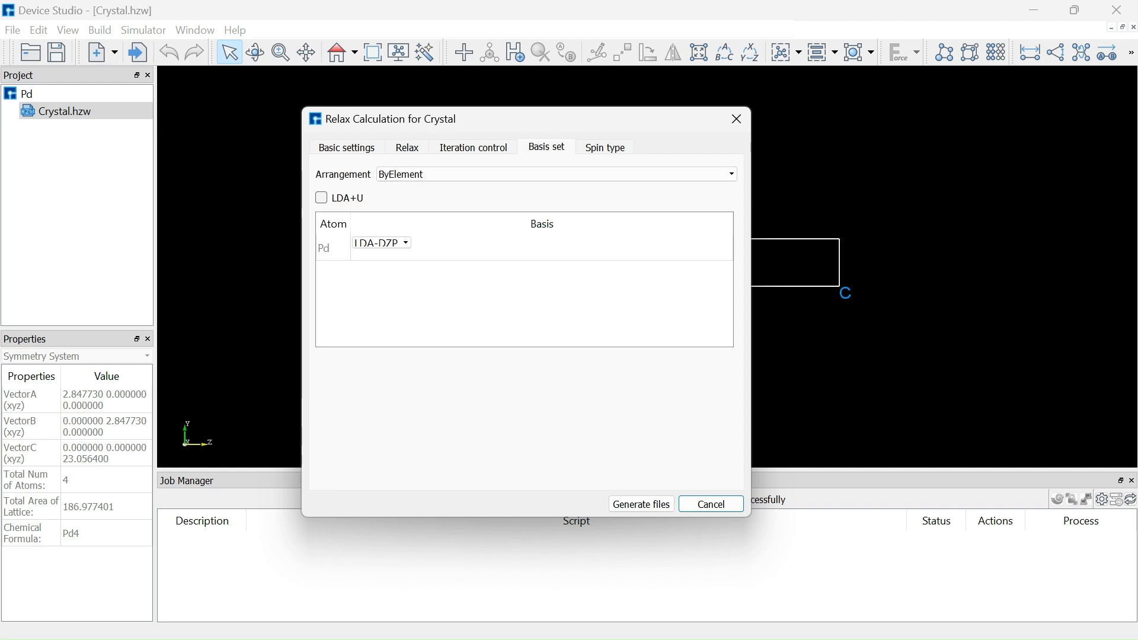
{"action": "left_click", "coordinate": [605, 148]}
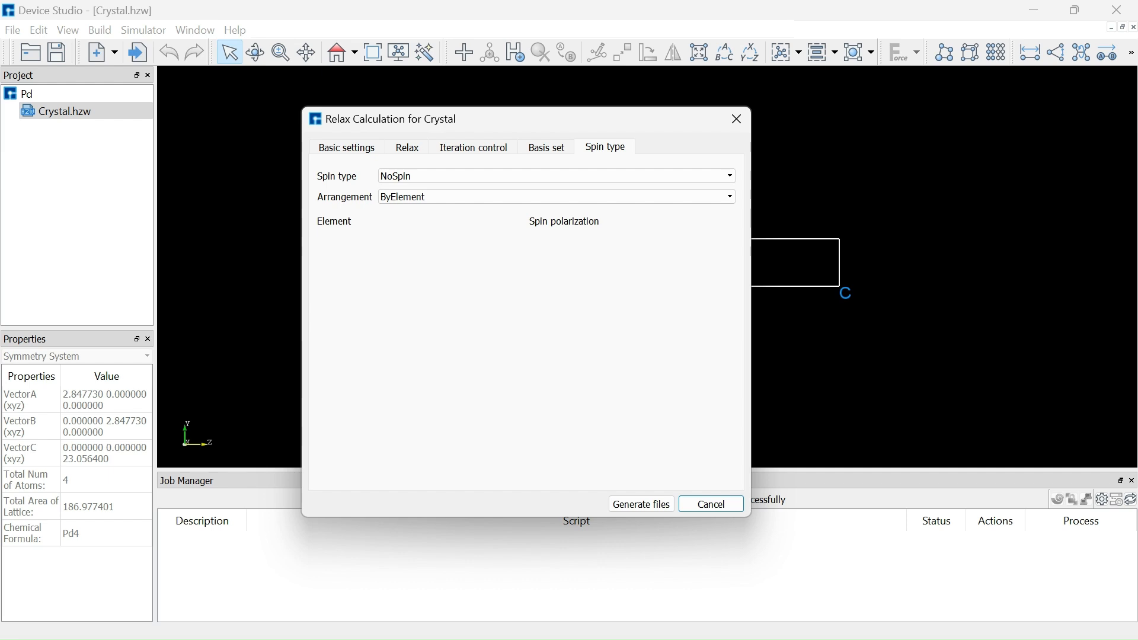
{"action": "left_click", "coordinate": [556, 176]}
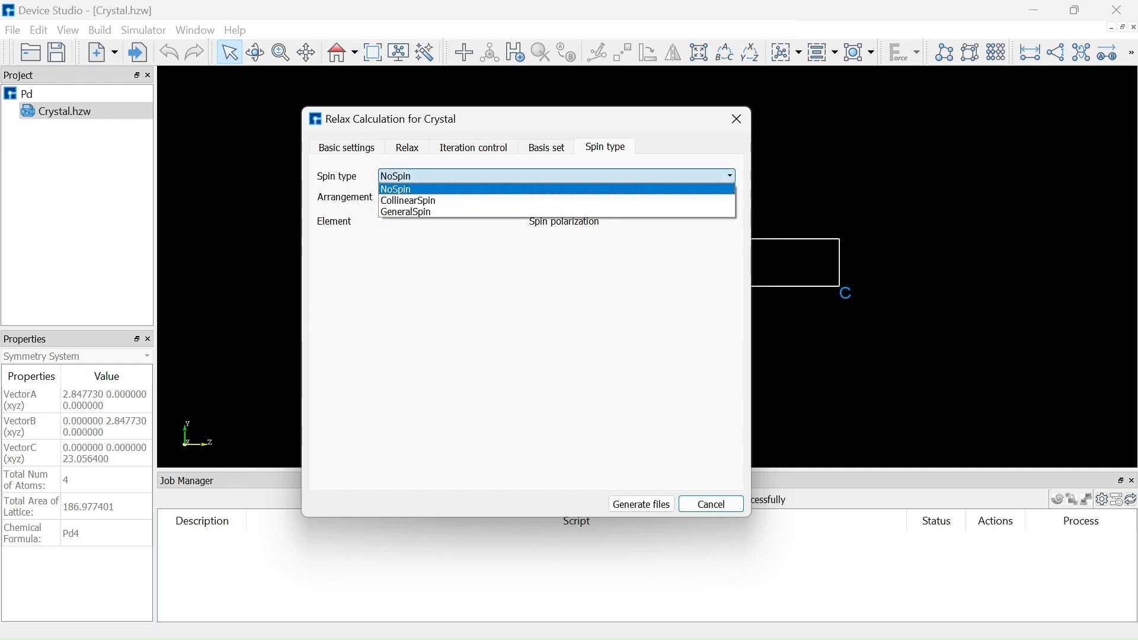
{"action": "left_click", "coordinate": [737, 119]}
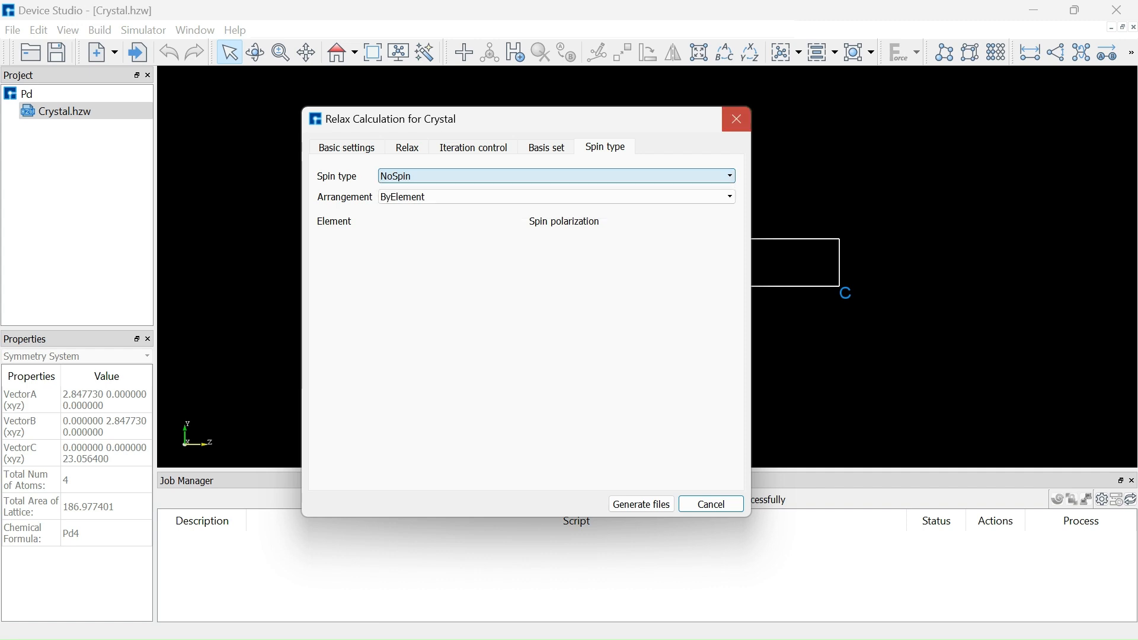
{"action": "left_click", "coordinate": [736, 120]}
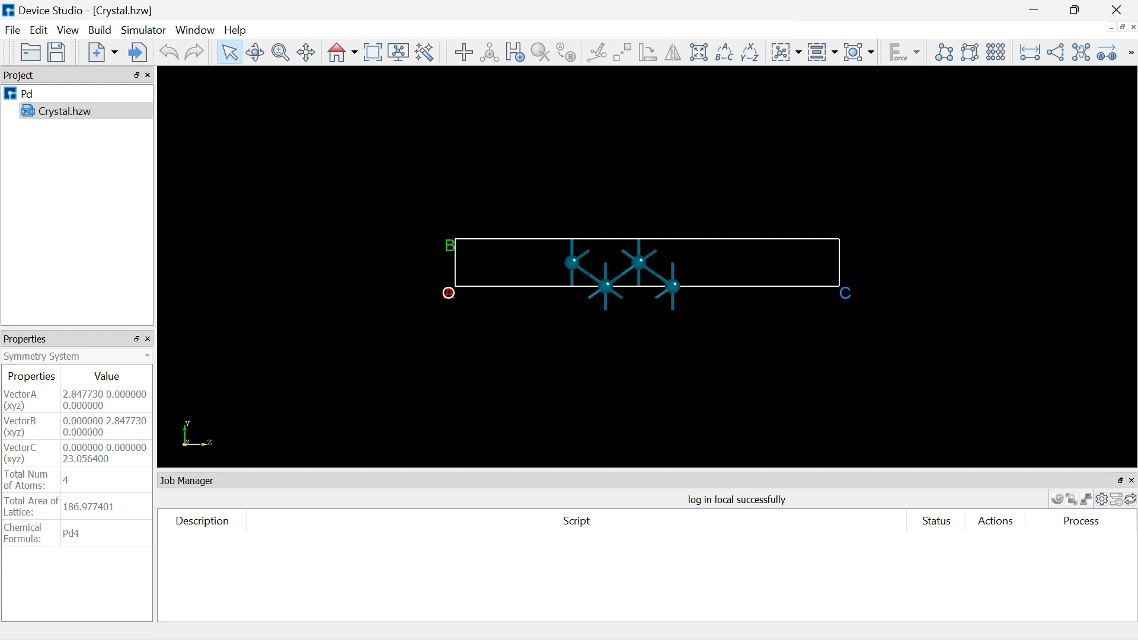
Step: Start a Nanodcal SCF calculation for the Pd crystal and set the k-point sampling n1, n2 and n3 to 9 each
{"action": "left_click", "coordinate": [144, 30]}
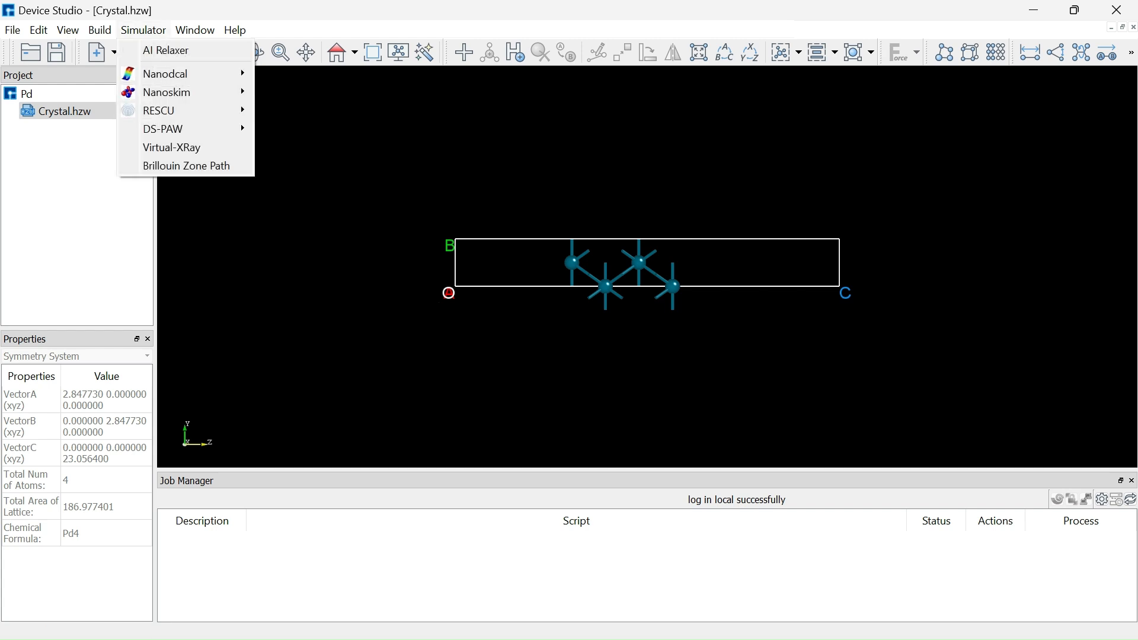
{"action": "mouse_move", "coordinate": [172, 73]}
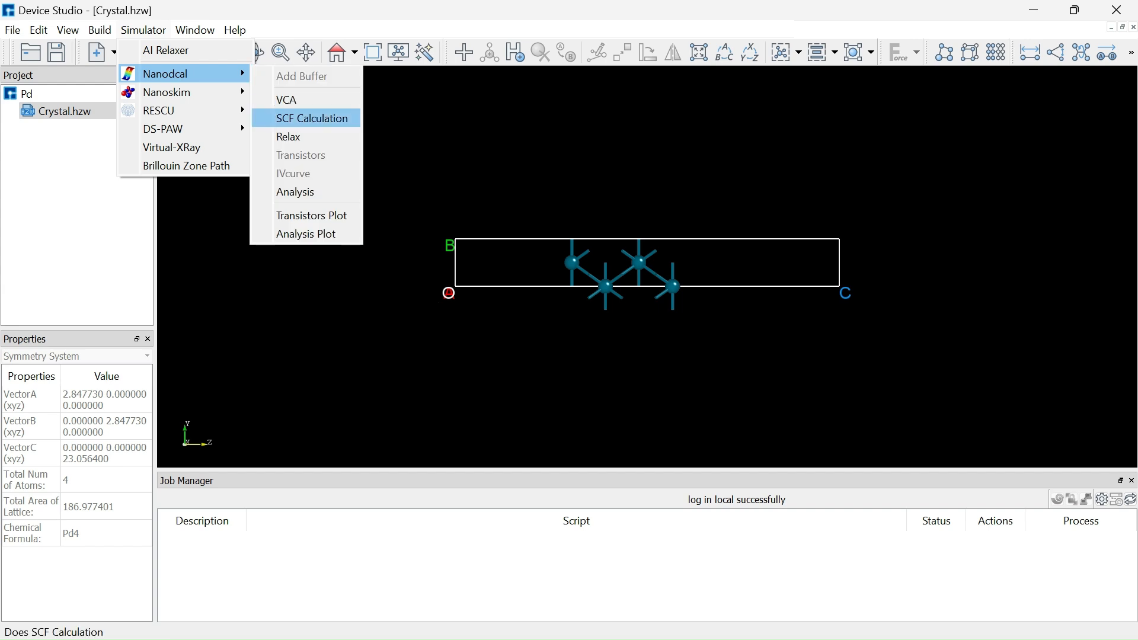
{"action": "left_click", "coordinate": [313, 118]}
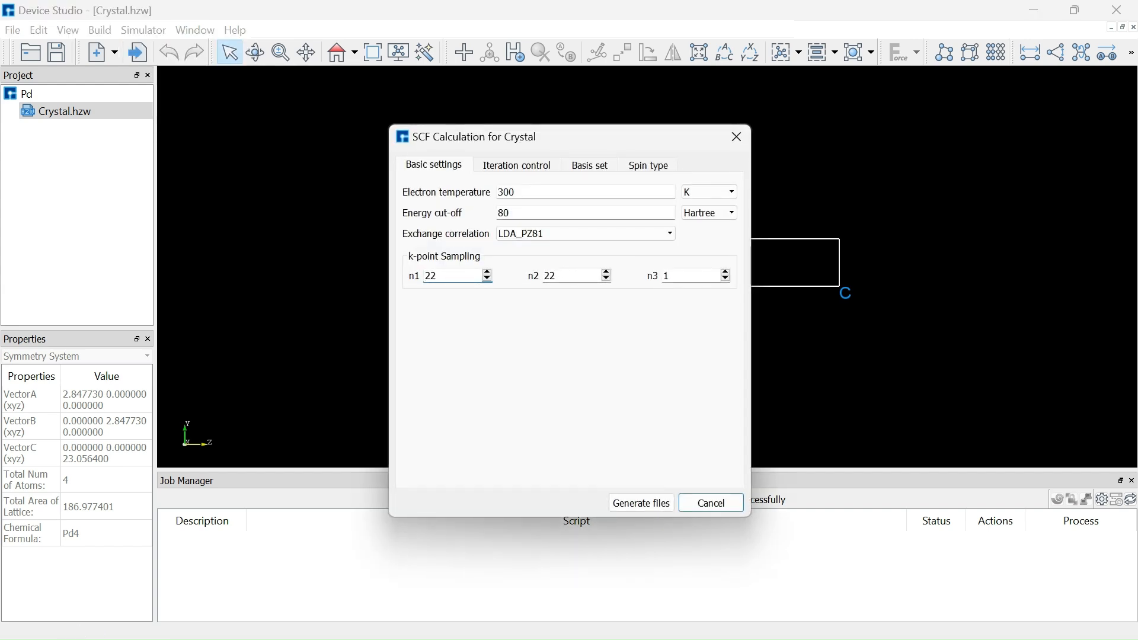
{"action": "left_click_drag", "start_coordinate": [390, 125], "coordinate": [322, 114]}
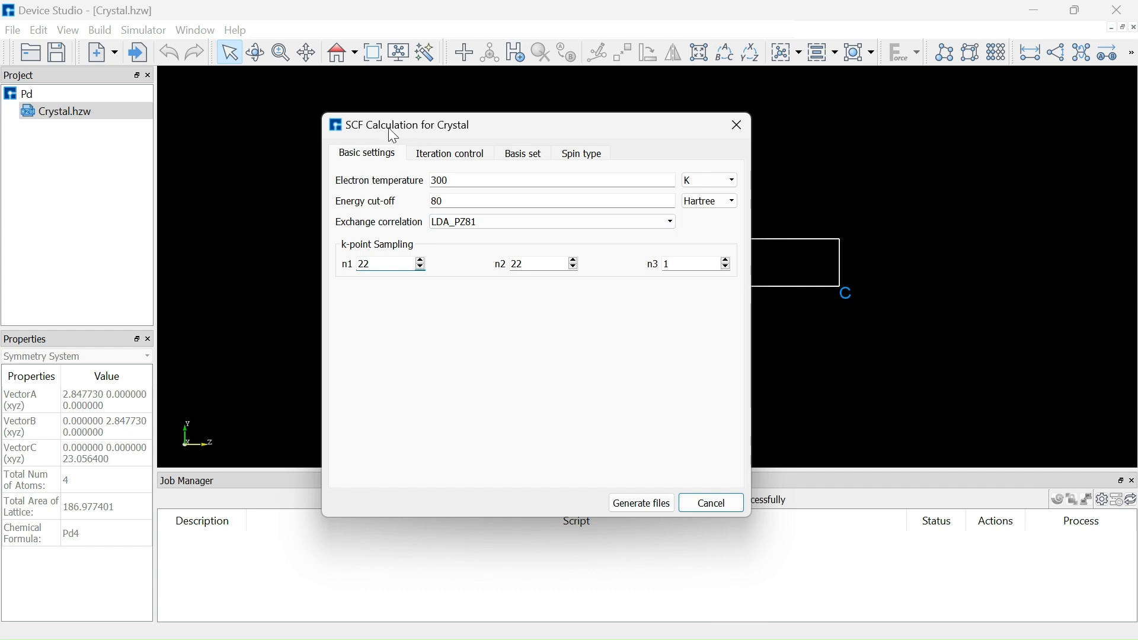
{"action": "left_click_drag", "start_coordinate": [367, 132], "coordinate": [377, 155]}
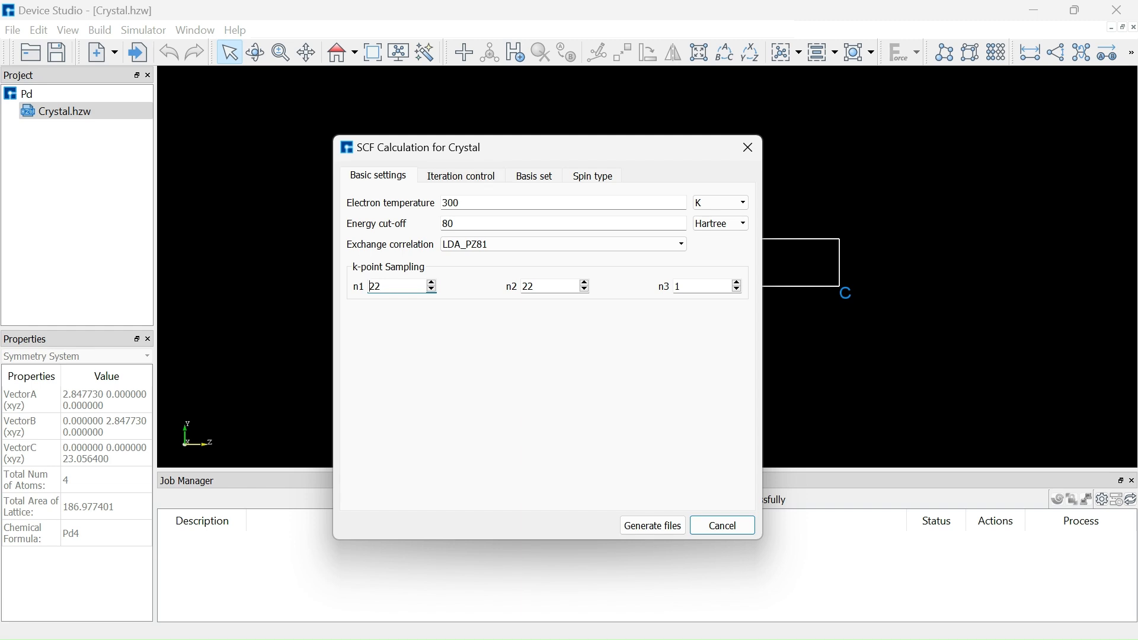
{"action": "left_click_drag", "start_coordinate": [504, 147], "coordinate": [580, 134]}
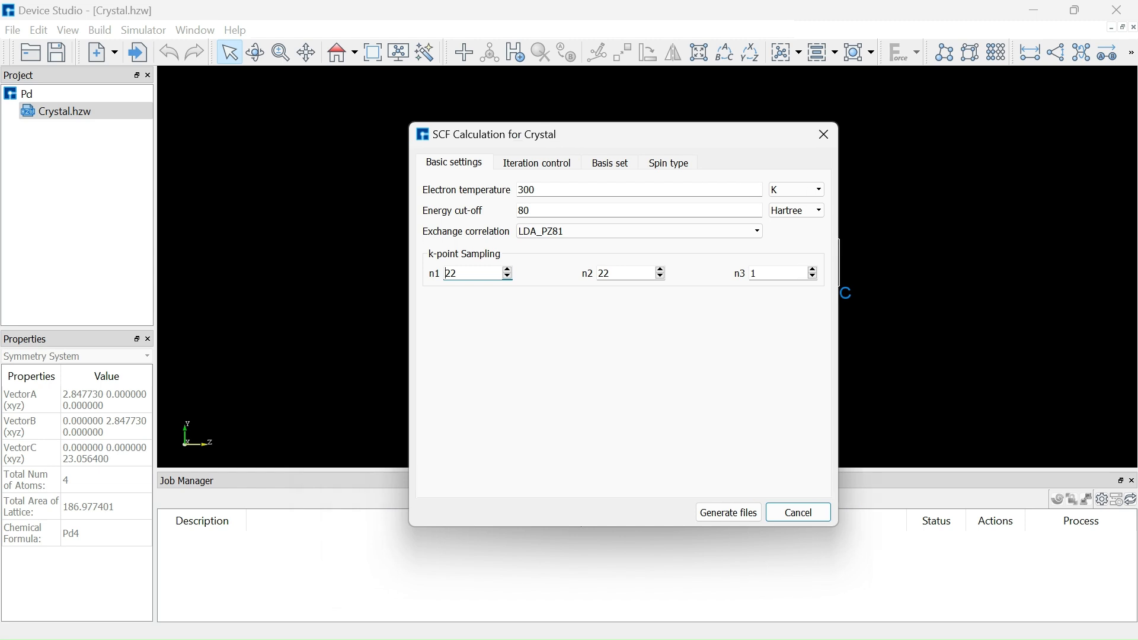
{"action": "left_click_drag", "start_coordinate": [580, 134], "coordinate": [527, 143]}
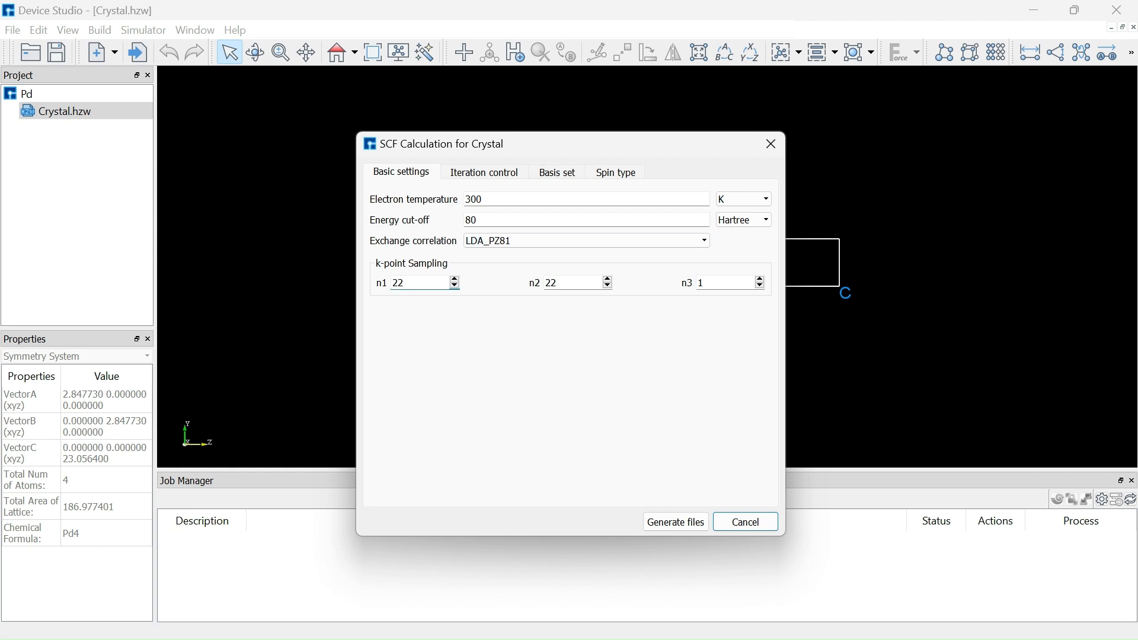
{"action": "key", "text": "BackSpace"}
{"action": "key", "text": "BackSpace"}
{"action": "type", "text": "9"}
{"action": "key", "text": "Tab"}
{"action": "type", "text": "9"}
{"action": "key", "text": "Tab"}
{"action": "type", "text": "9"}
Step: Review the iteration control and basis set settings, keep the spin type at NoSpin, and generate the SCF input files
{"action": "left_click", "coordinate": [484, 172]}
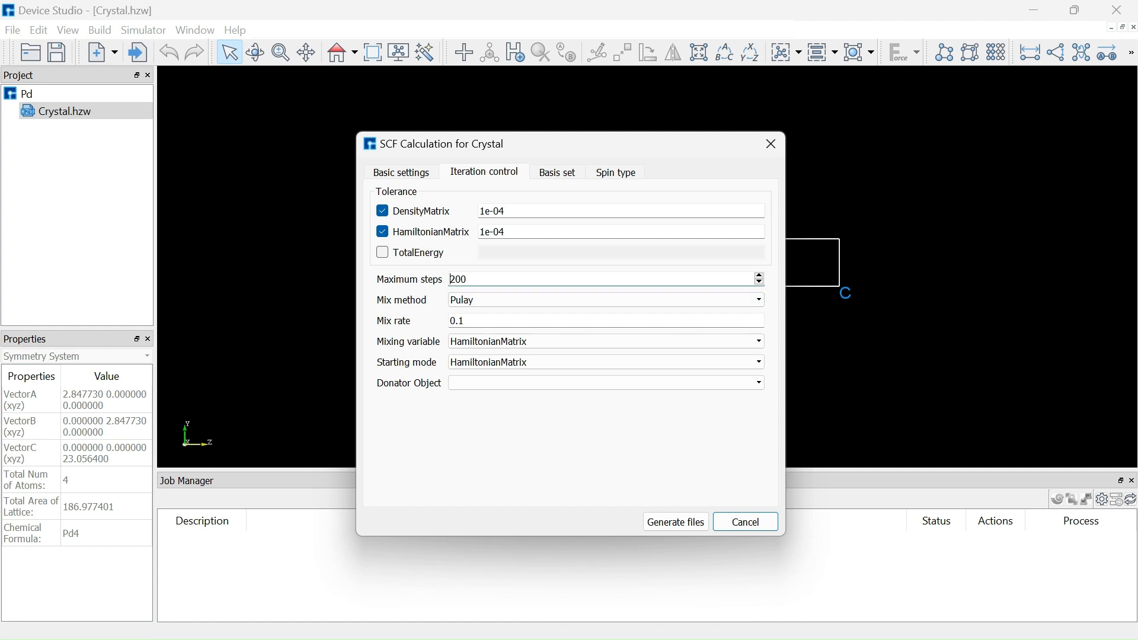
{"action": "key", "text": "ctrl+a"}
{"action": "left_click_drag", "start_coordinate": [514, 150], "coordinate": [411, 104]}
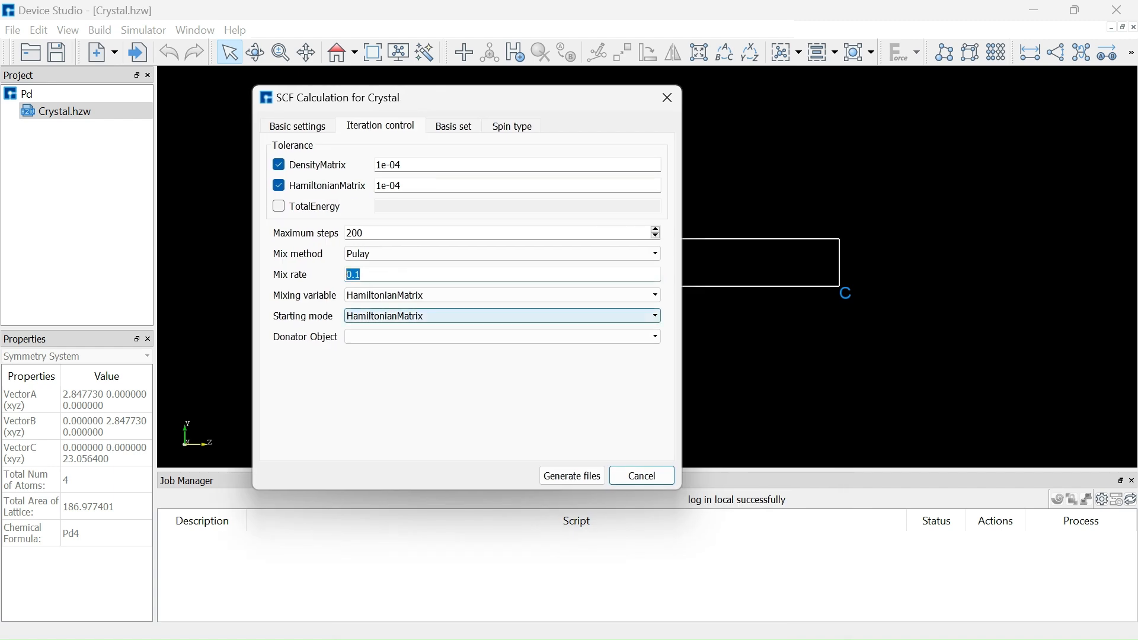
{"action": "left_click", "coordinate": [454, 127]}
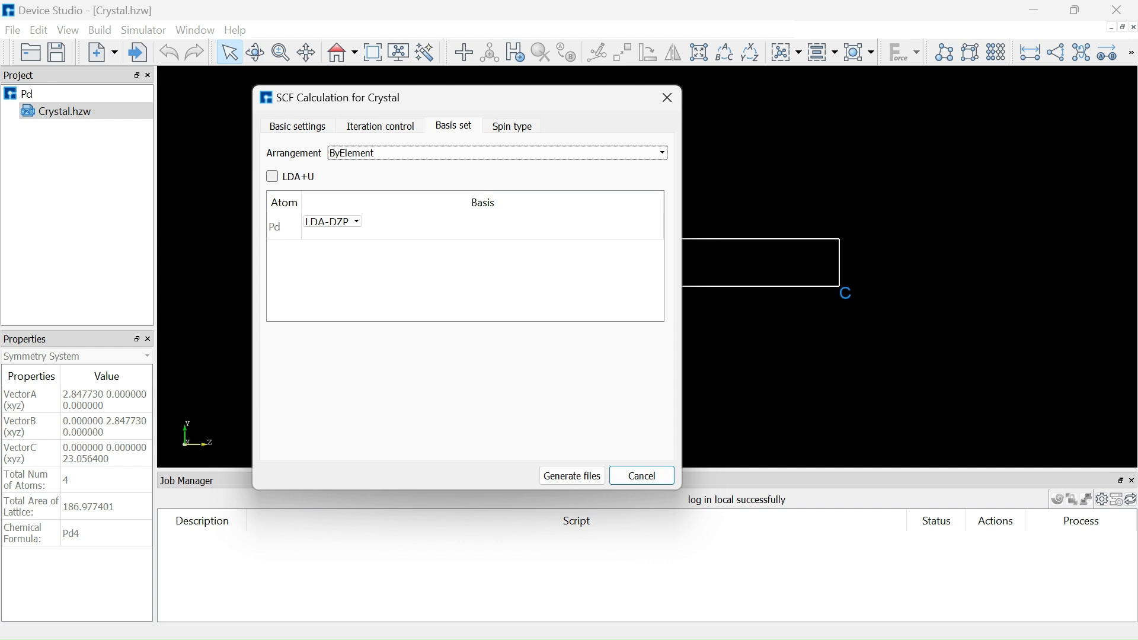
{"action": "left_click", "coordinate": [512, 126]}
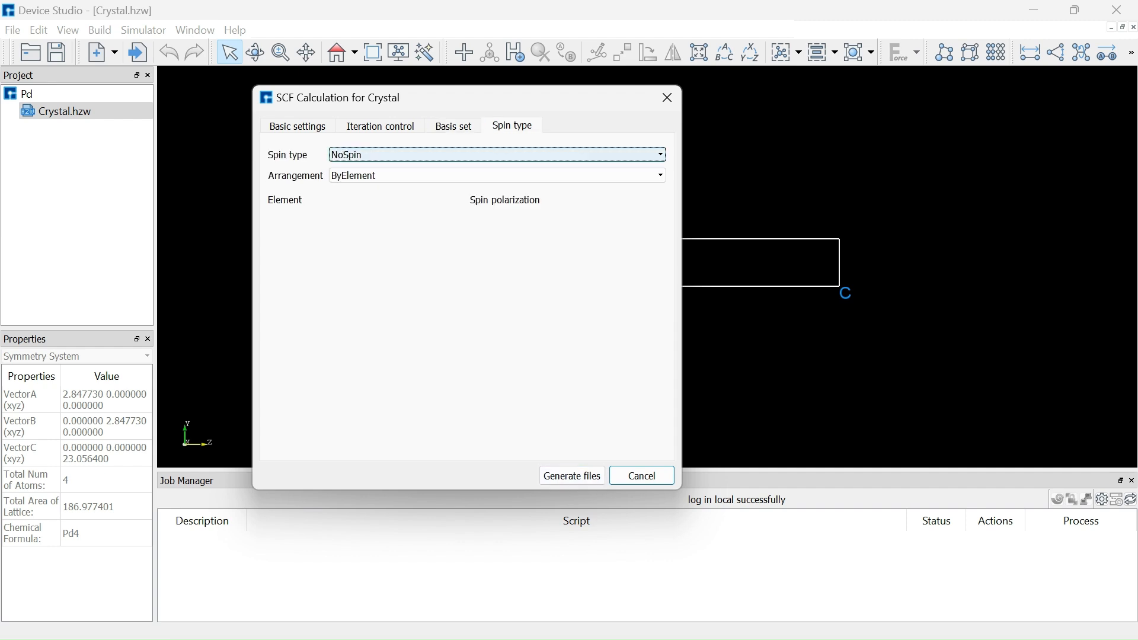
{"action": "left_click", "coordinate": [498, 155]}
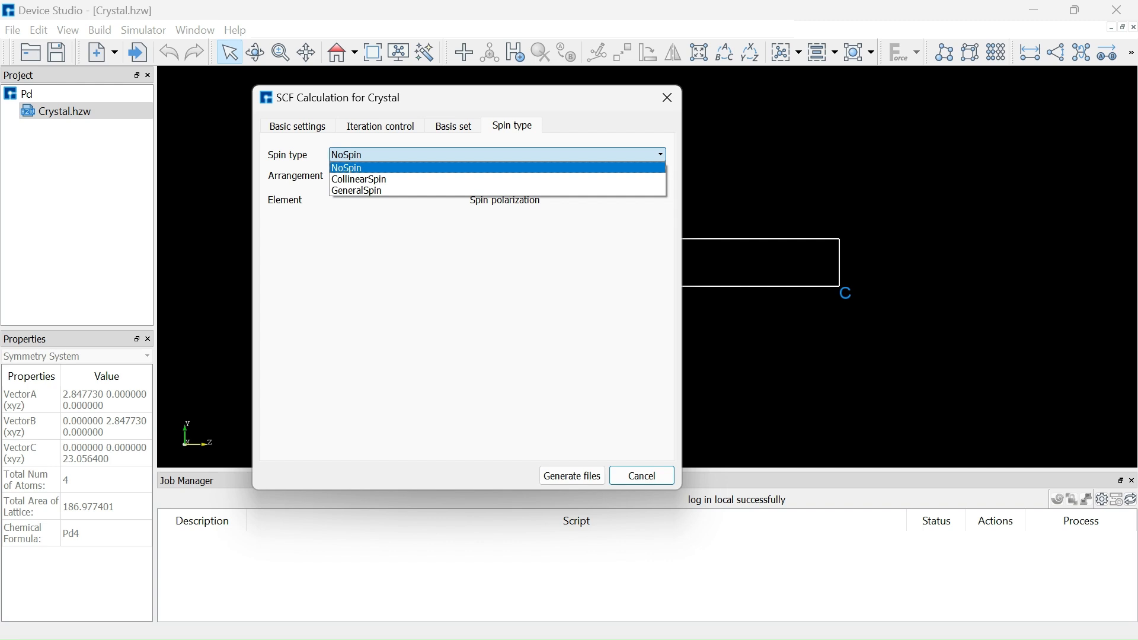
{"action": "left_click", "coordinate": [468, 267]}
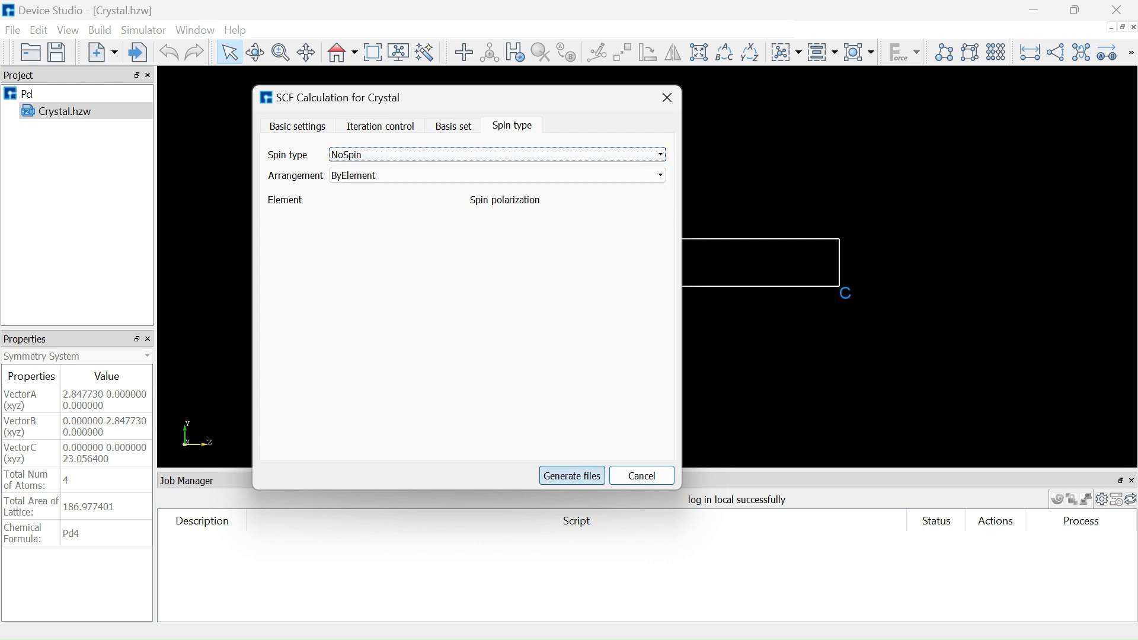
{"action": "left_click", "coordinate": [572, 476]}
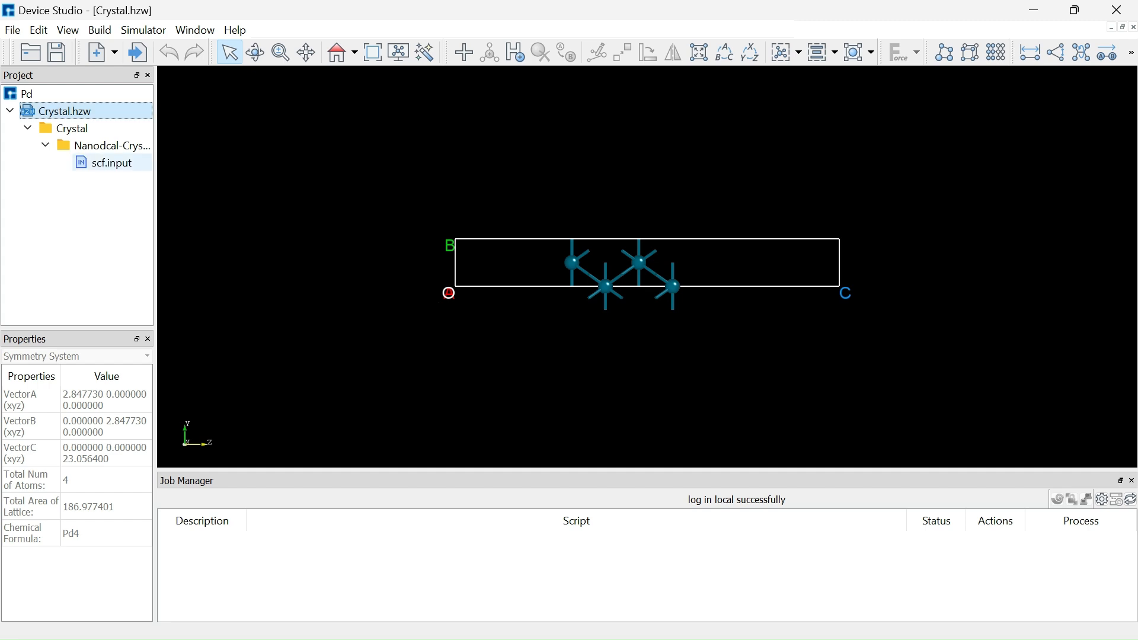
Step: Open the generated scf.input file and examine its basic settings, cell vectors, iteration control and basis set sections
{"action": "left_click", "coordinate": [112, 163]}
{"action": "right_click", "coordinate": [118, 164]}
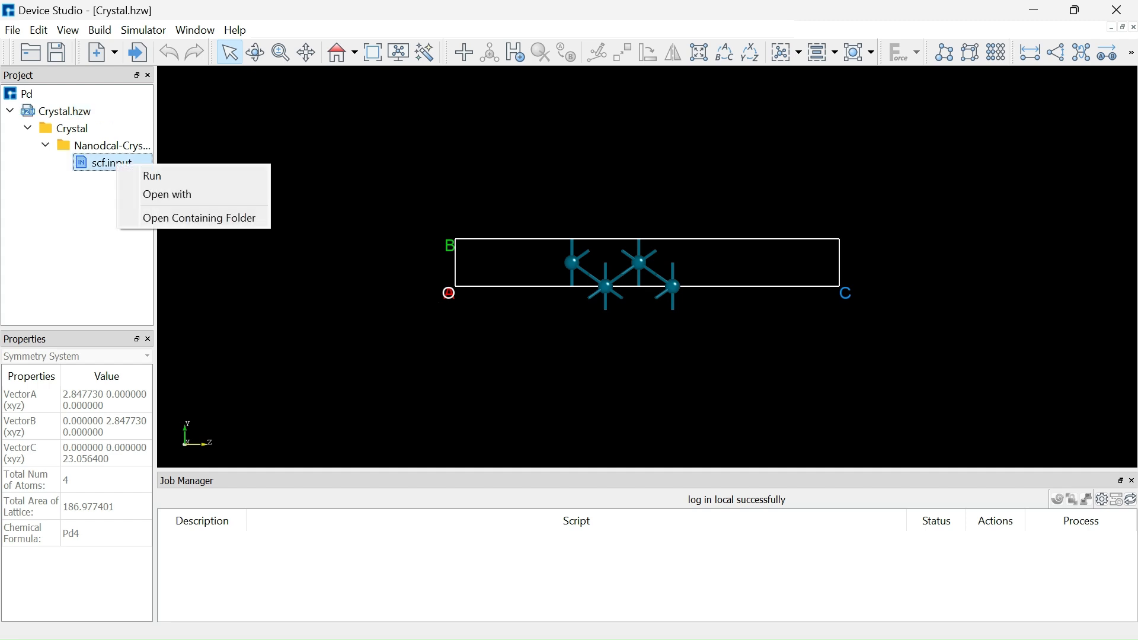
{"action": "left_click", "coordinate": [167, 194]}
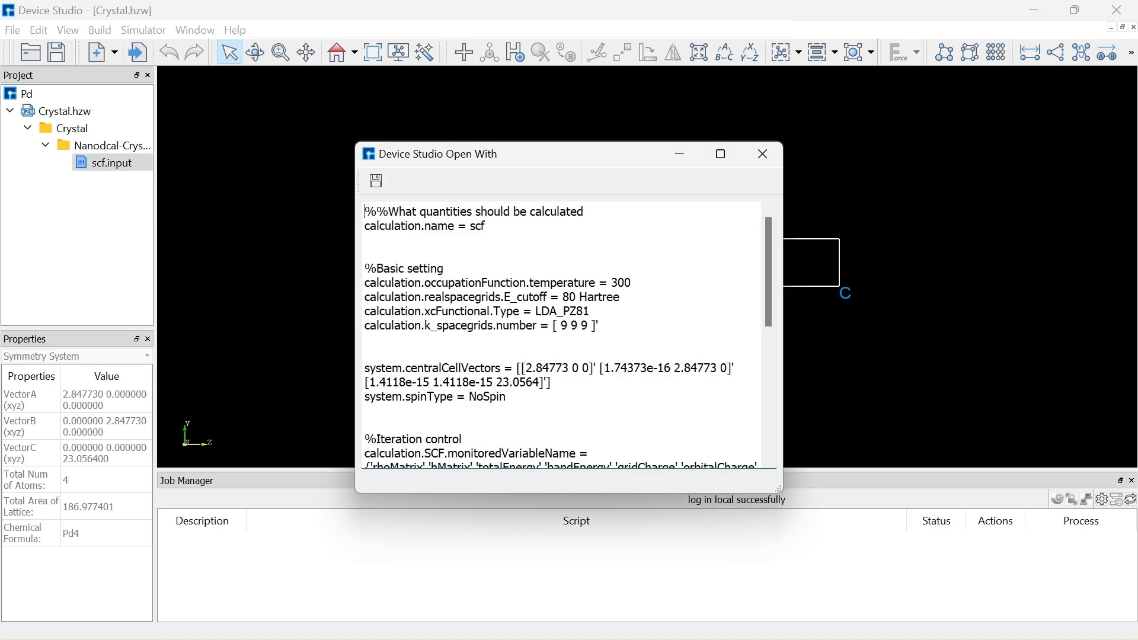
{"action": "left_click_drag", "start_coordinate": [356, 143], "coordinate": [309, 112]}
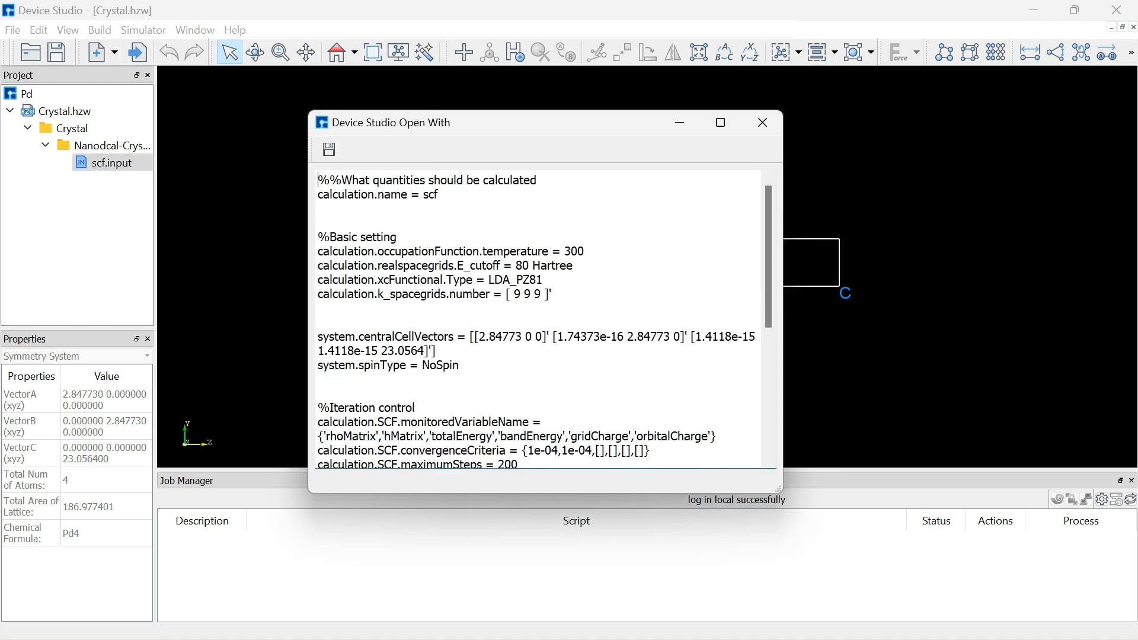
{"action": "scroll", "coordinate": [538, 320], "scroll_direction": "down", "scroll_amount": 6}
{"action": "scroll", "coordinate": [538, 320], "scroll_direction": "up", "scroll_amount": 6}
{"action": "scroll", "coordinate": [539, 320], "scroll_direction": "down", "scroll_amount": 6}
{"action": "scroll", "coordinate": [538, 320], "scroll_direction": "up", "scroll_amount": 6}
{"action": "scroll", "coordinate": [538, 320], "scroll_direction": "down", "scroll_amount": 6}
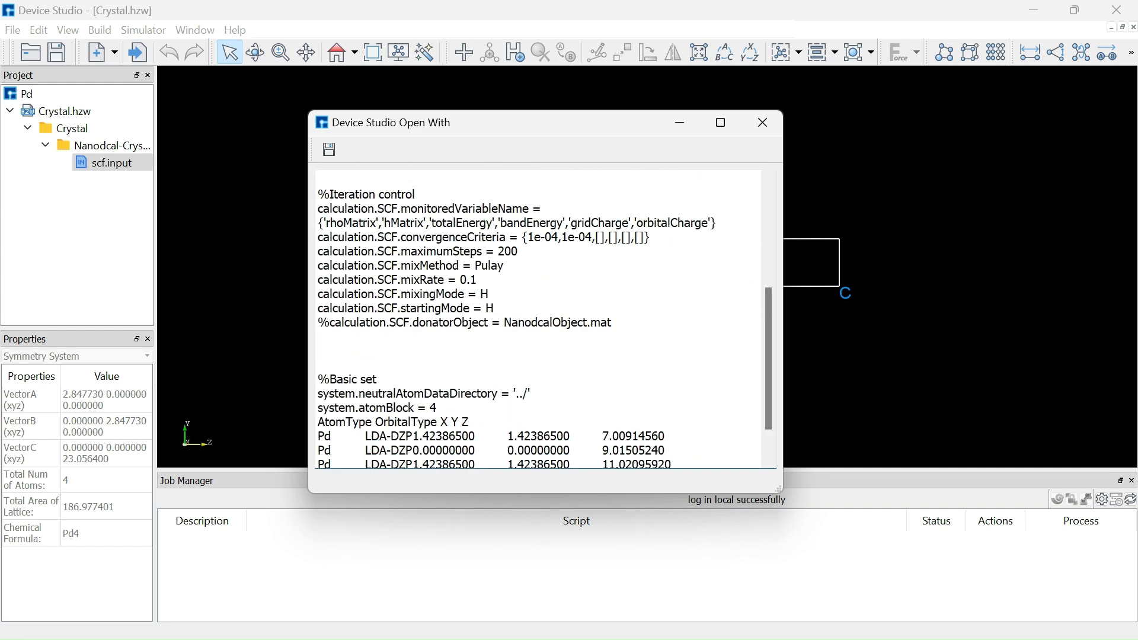
{"action": "scroll", "coordinate": [538, 320], "scroll_direction": "up", "scroll_amount": 6}
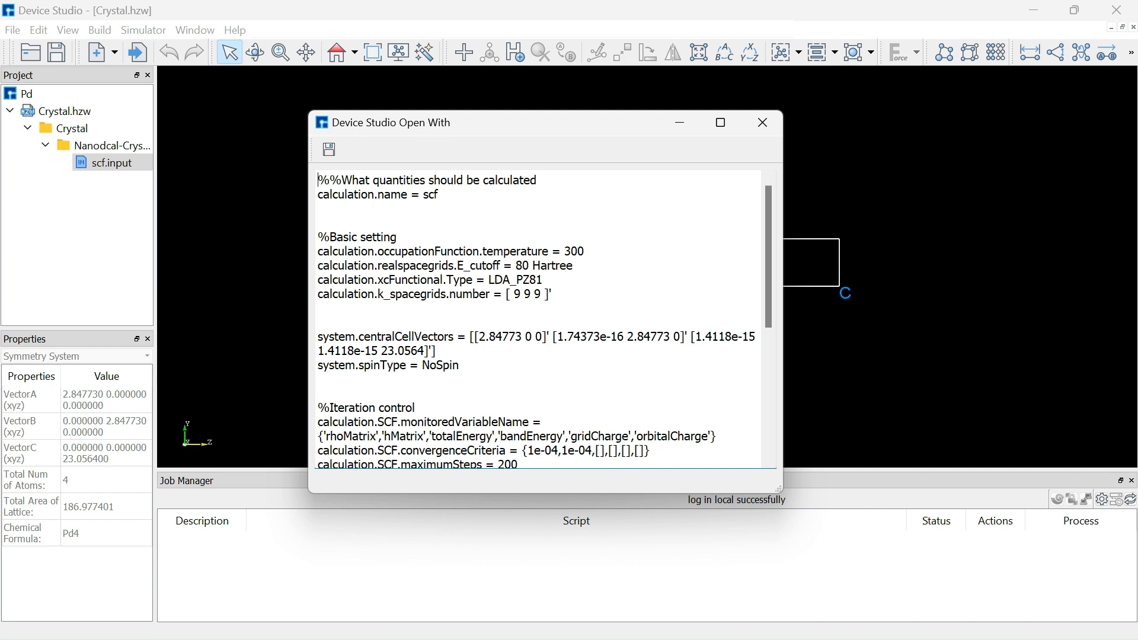
Step: Highlight the system.atomBlock line in the basis set section of scf.input, review the Pd coordinates, and close the file
{"action": "scroll", "coordinate": [537, 320], "scroll_direction": "down", "scroll_amount": 6}
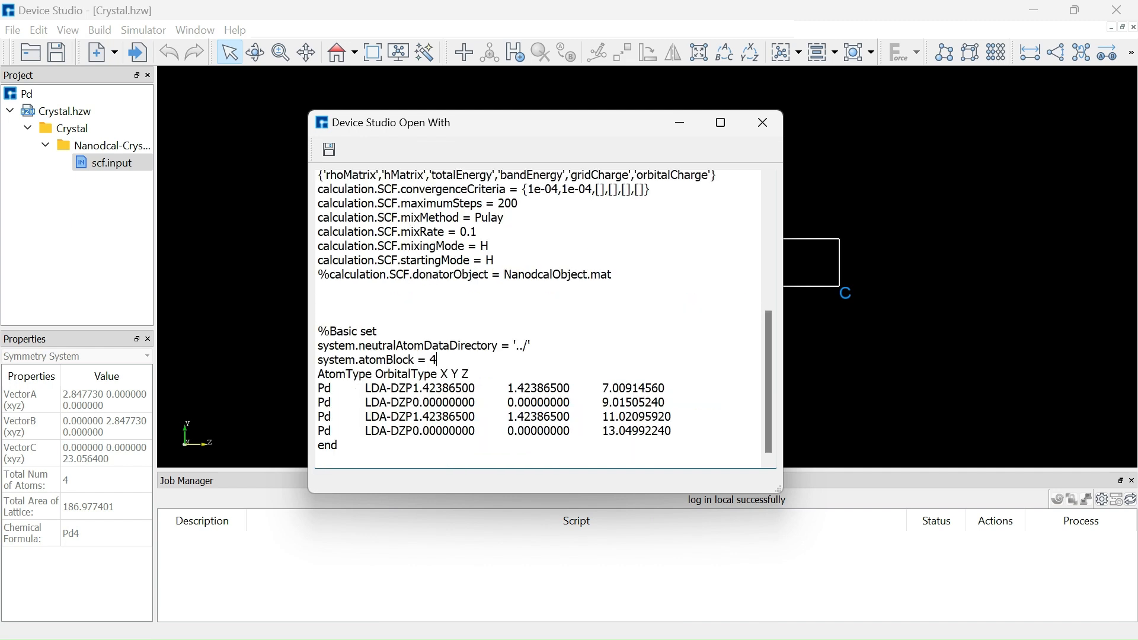
{"action": "key", "text": "shift+Left"}
{"action": "key", "text": "shift+Left"}
{"action": "key", "text": "shift+Left"}
{"action": "key", "text": "shift+Left"}
{"action": "key", "text": "shift+Left"}
{"action": "key", "text": "shift+Left"}
{"action": "key", "text": "shift+Left"}
{"action": "key", "text": "shift+Left"}
{"action": "key", "text": "shift+Left"}
{"action": "key", "text": "shift+Left"}
{"action": "key", "text": "shift+Left"}
{"action": "key", "text": "shift+Left"}
{"action": "key", "text": "shift+Left"}
{"action": "key", "text": "shift+Left"}
{"action": "key", "text": "shift+Left"}
{"action": "key", "text": "shift+Left"}
{"action": "key", "text": "shift+Left"}
{"action": "key", "text": "shift+Left"}
{"action": "key", "text": "shift+Left"}
{"action": "key", "text": "shift+Left"}
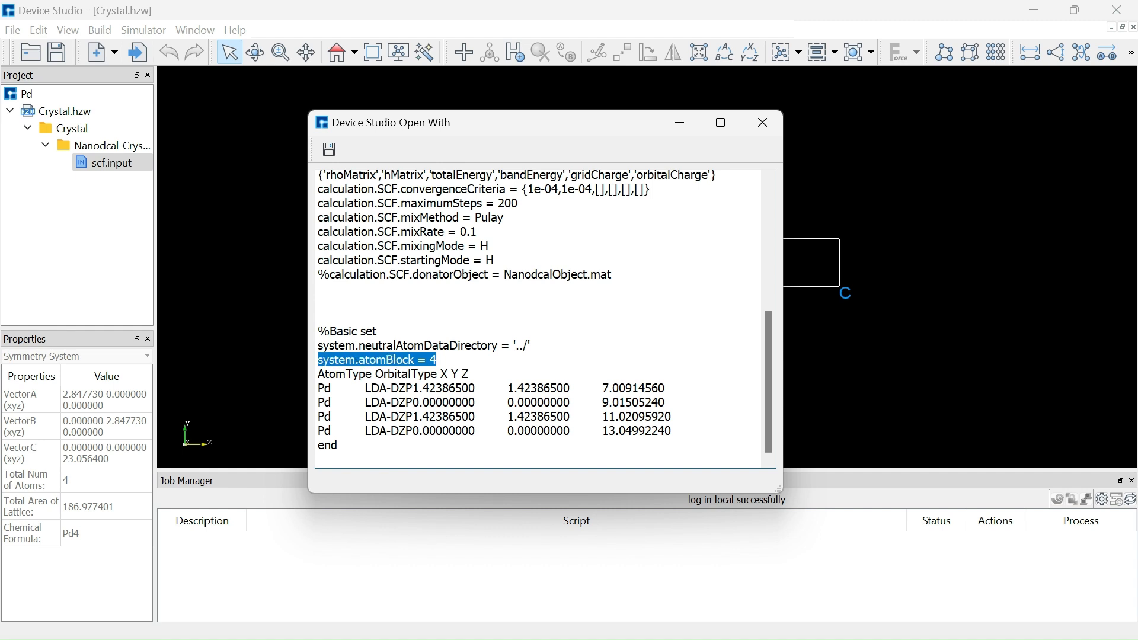
{"action": "key", "text": "Left"}
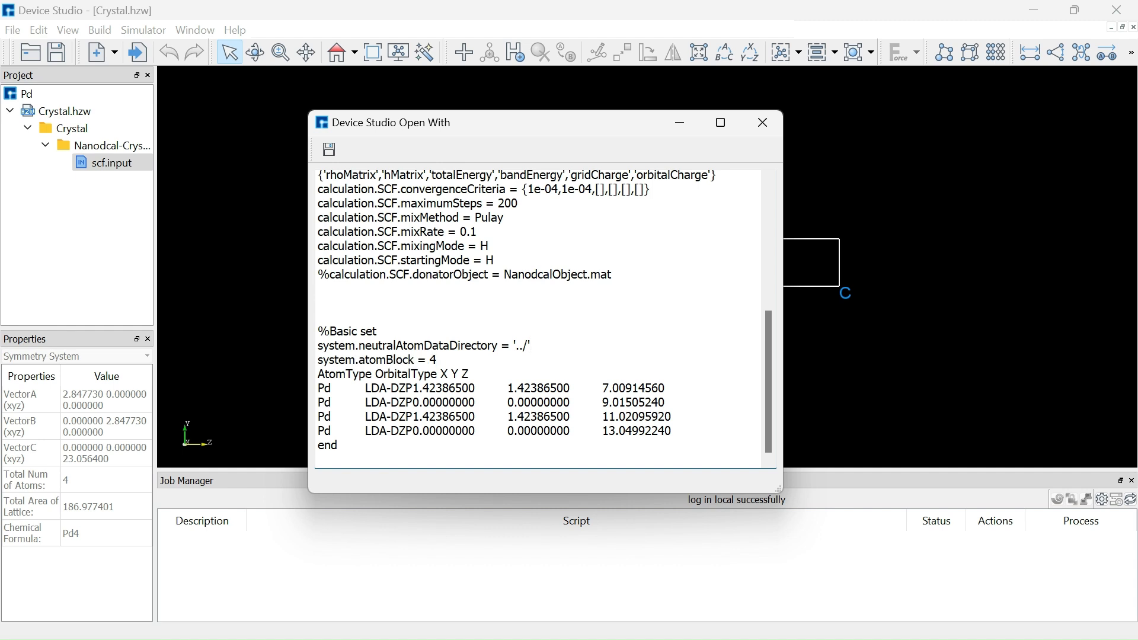
{"action": "left_click_drag", "start_coordinate": [515, 129], "coordinate": [480, 127]}
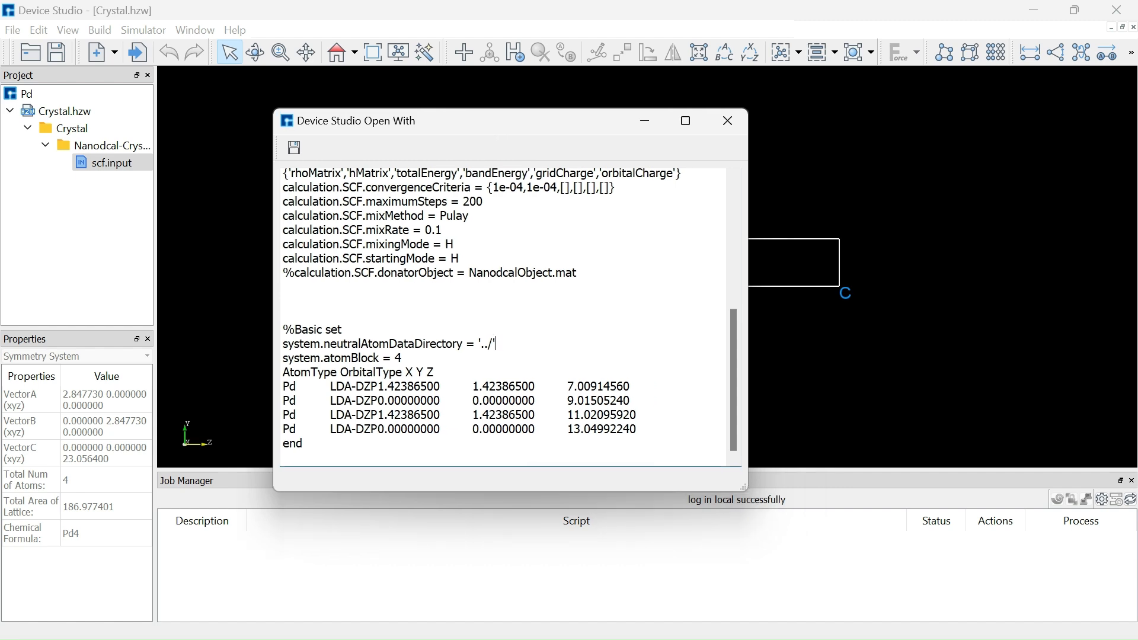
{"action": "left_click", "coordinate": [729, 121]}
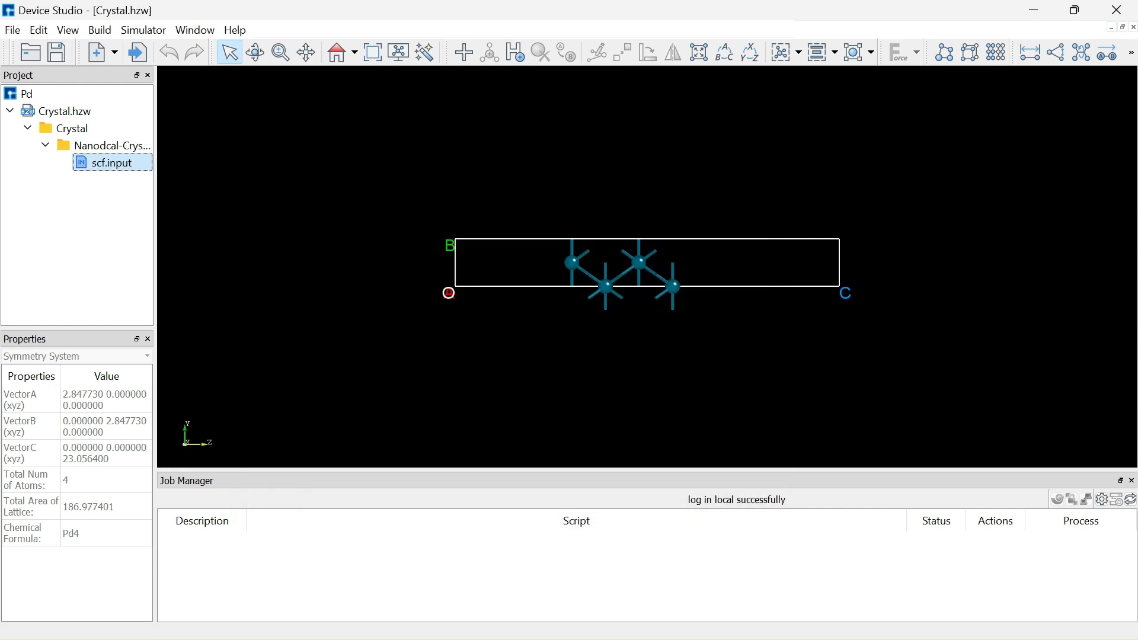
Step: Run the scf.input calculation on the MyComputer gateway and close the Crystal job status window
{"action": "right_click", "coordinate": [112, 162]}
{"action": "left_click", "coordinate": [140, 173]}
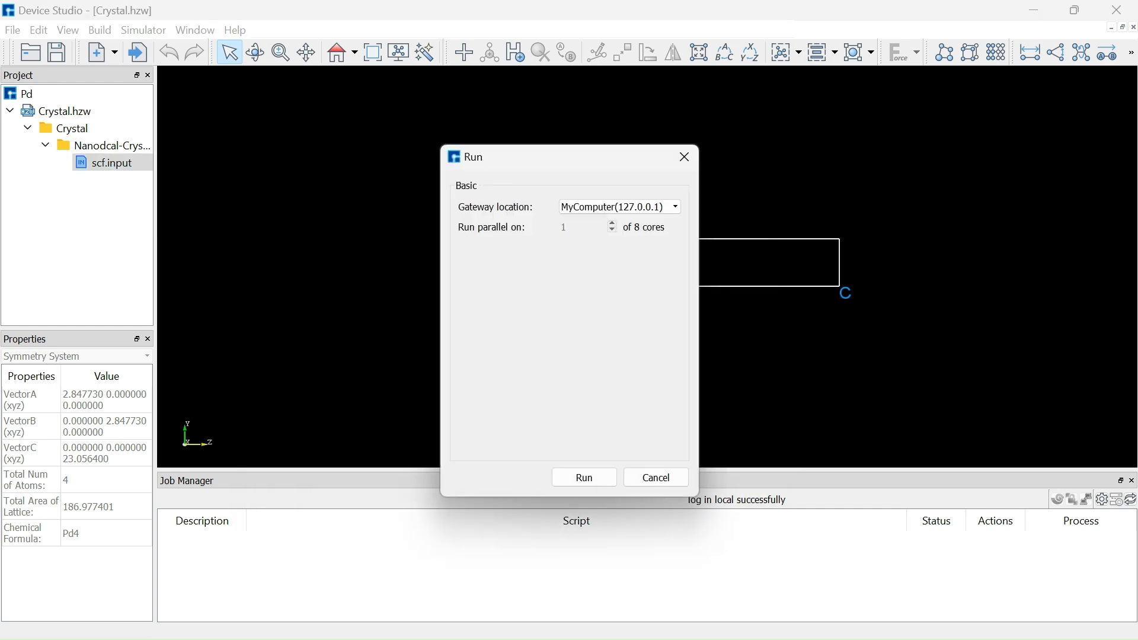
{"action": "left_click", "coordinate": [585, 478]}
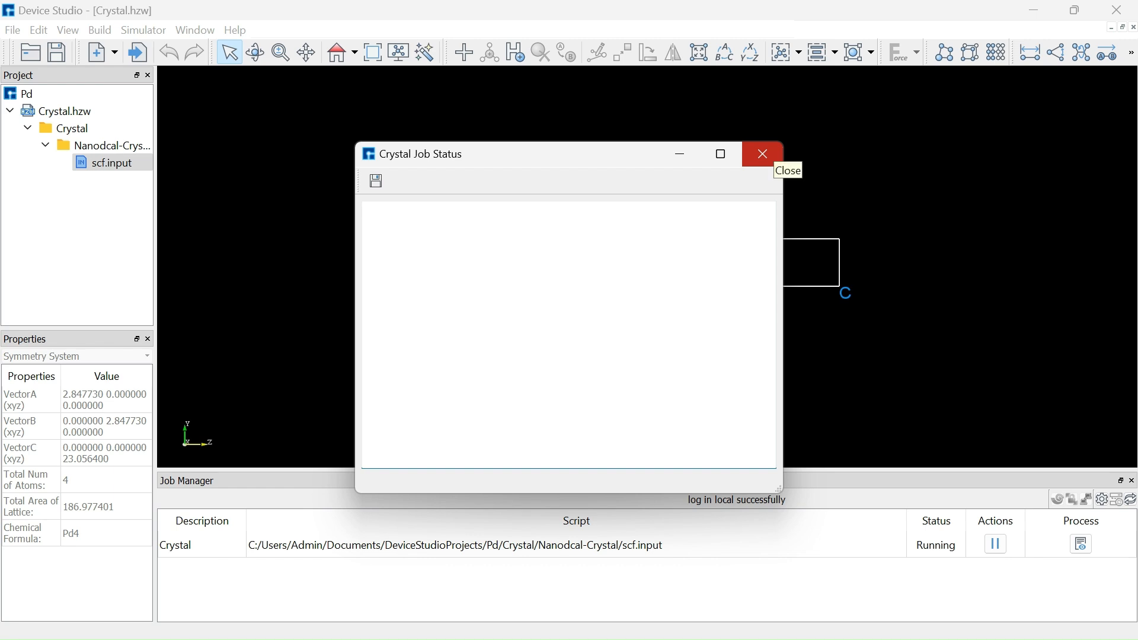
{"action": "left_click", "coordinate": [765, 155]}
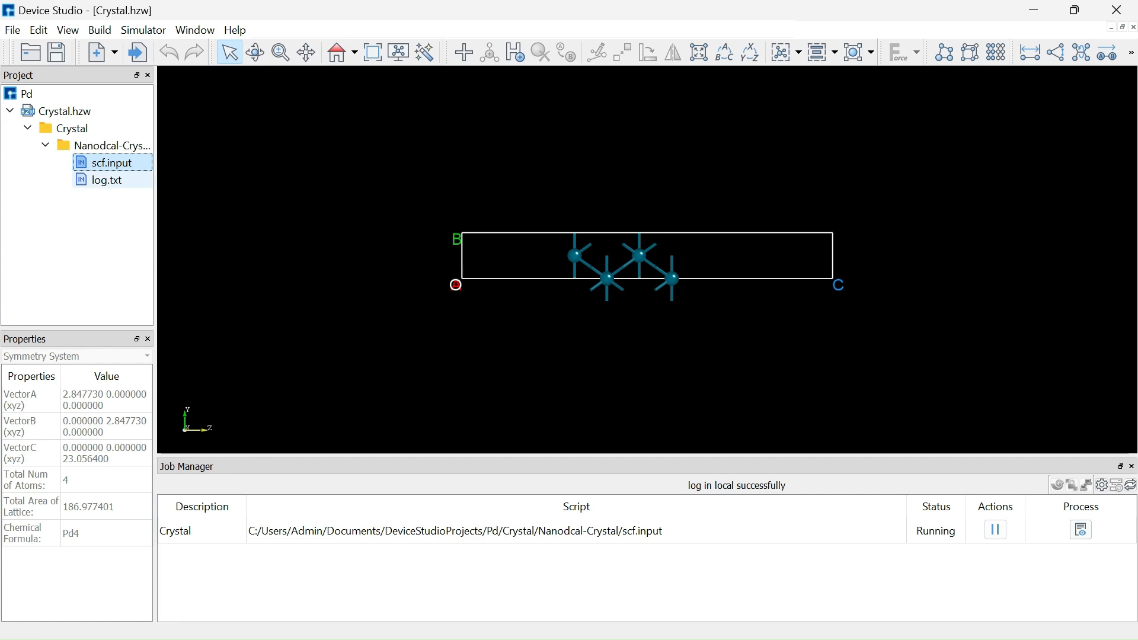
Step: Check the progress of the running SCF calculation in log.txt and in the job status output, closing each window
{"action": "right_click", "coordinate": [110, 178]}
{"action": "left_click", "coordinate": [151, 184]}
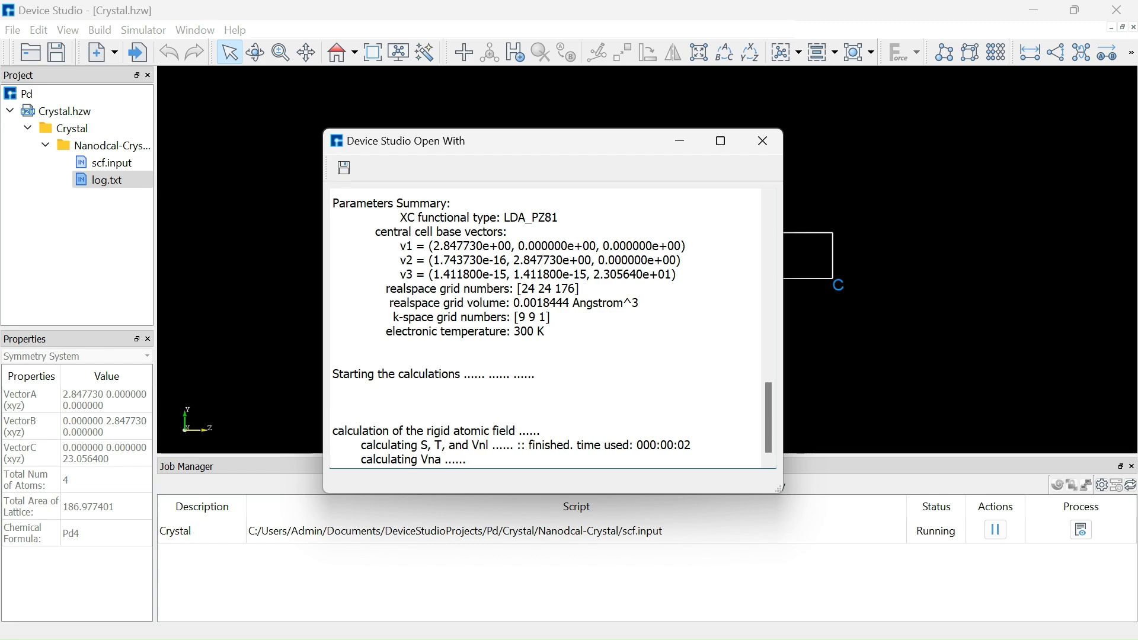
{"action": "left_click", "coordinate": [764, 142]}
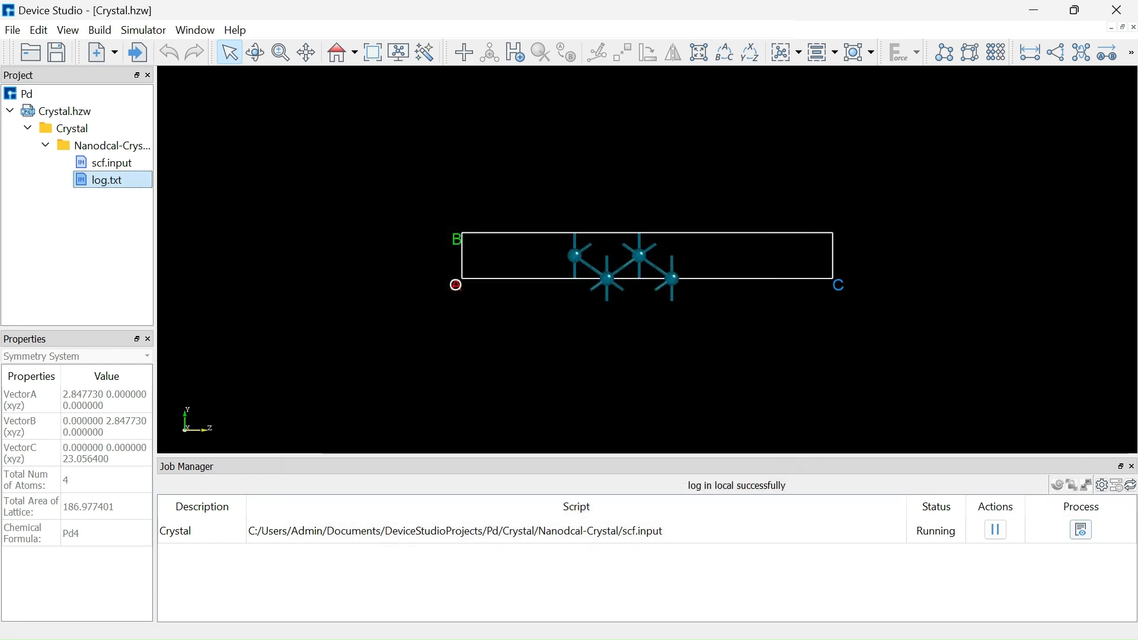
{"action": "left_click", "coordinate": [1081, 530]}
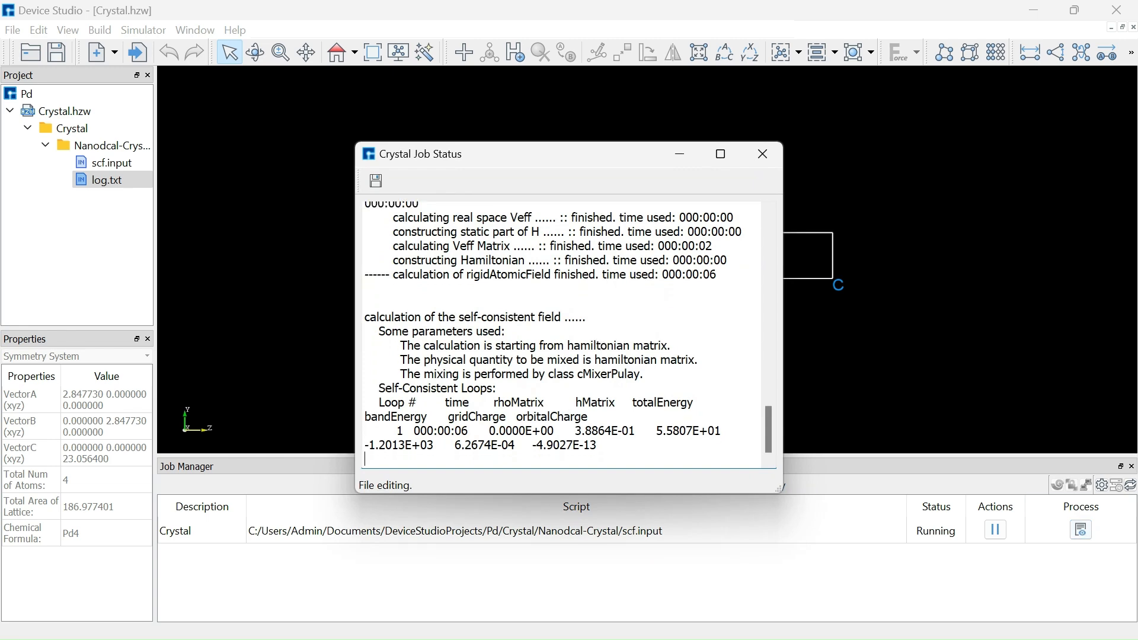
{"action": "left_click_drag", "start_coordinate": [597, 446], "coordinate": [471, 445]}
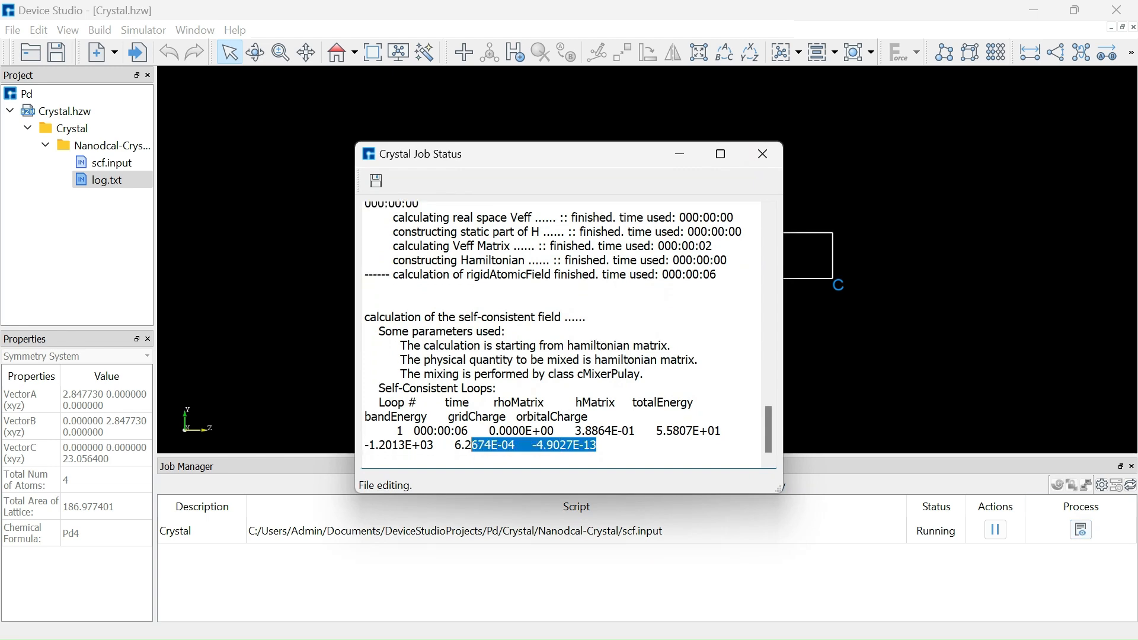
{"action": "left_click", "coordinate": [763, 154]}
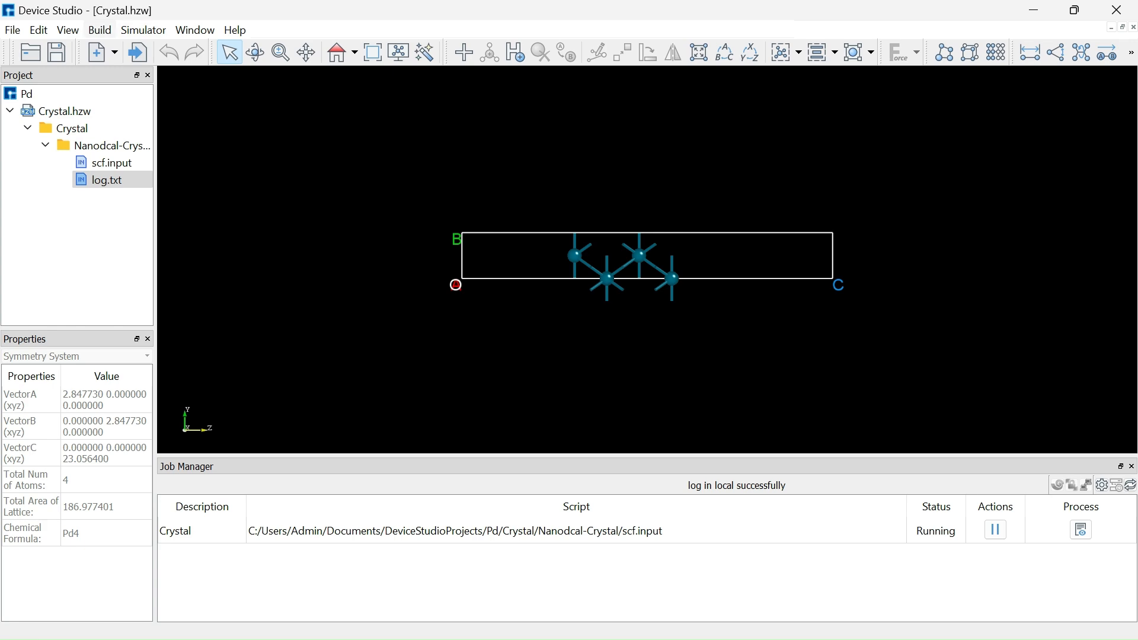
Step: Start a new crystal with a and b 2.847789 Å, c 23.0549393 Å, all angles 90°, conventional cell style, and Pd, O and C atoms
{"action": "left_click", "coordinate": [99, 30]}
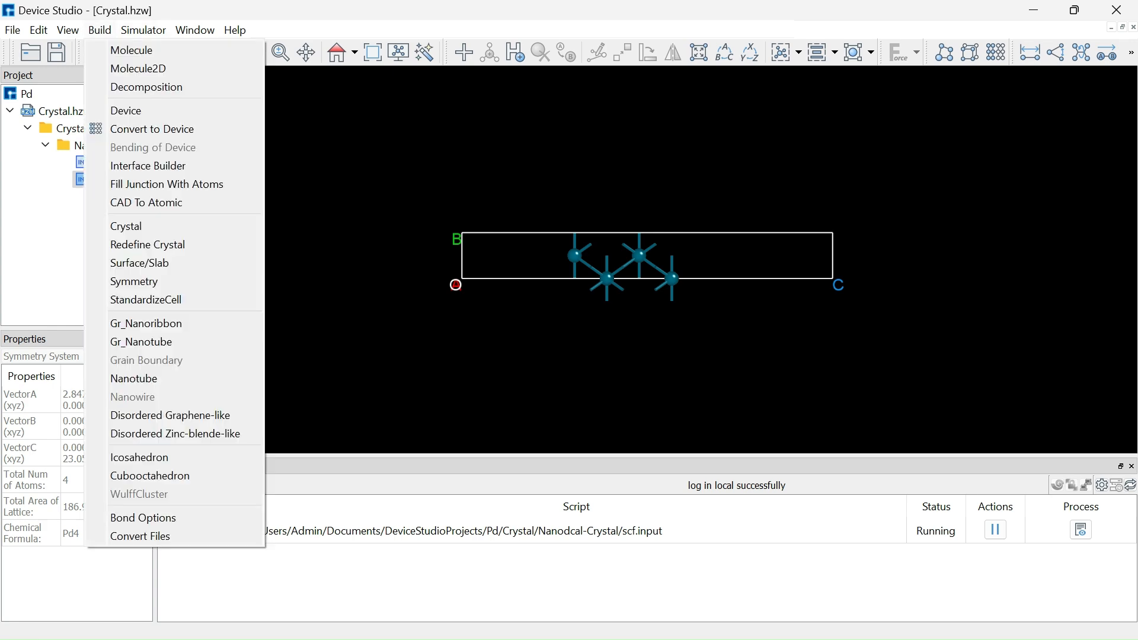
{"action": "mouse_move", "coordinate": [68, 30]}
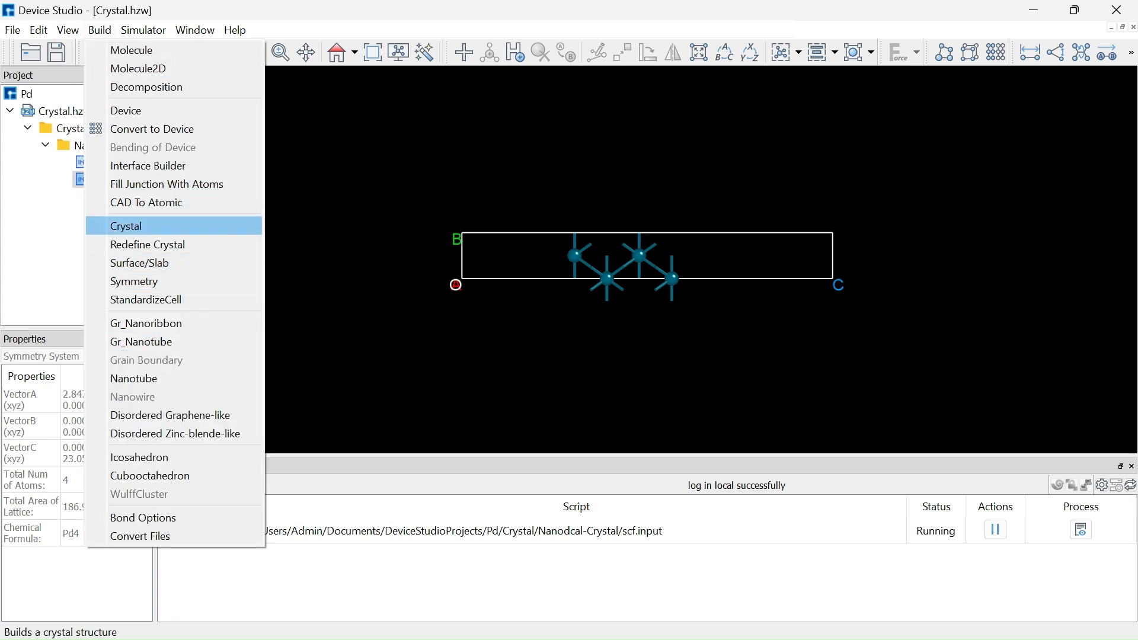
{"action": "left_click", "coordinate": [131, 226]}
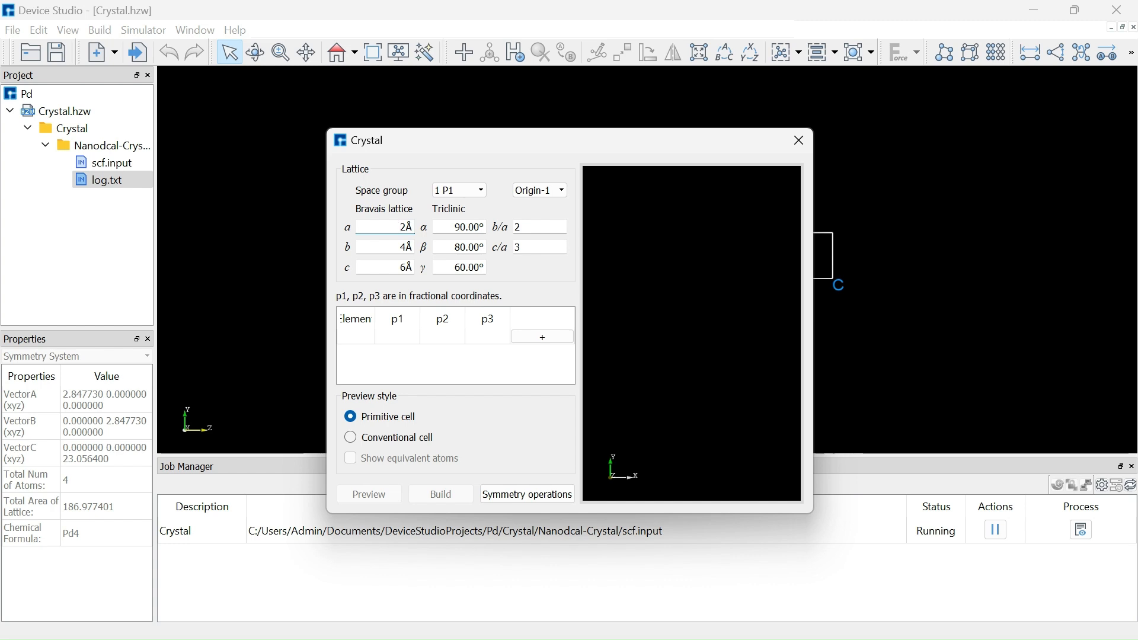
{"action": "left_click_drag", "start_coordinate": [437, 146], "coordinate": [289, 196]}
{"action": "left_click", "coordinate": [291, 271]}
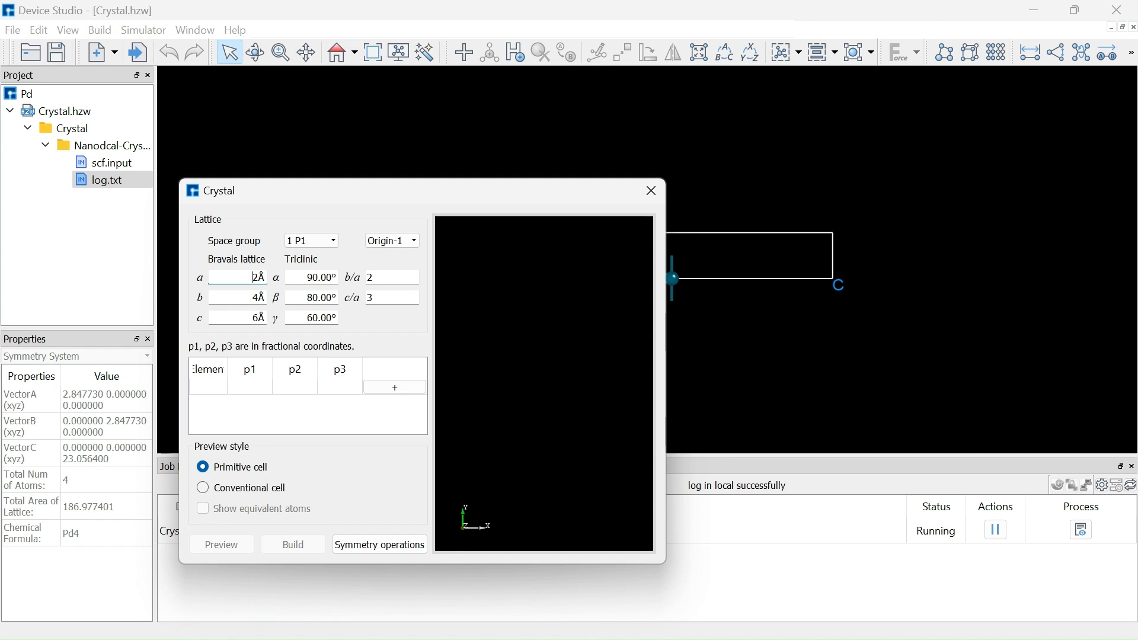
{"action": "left_click_drag", "start_coordinate": [236, 71], "coordinate": [450, 79]}
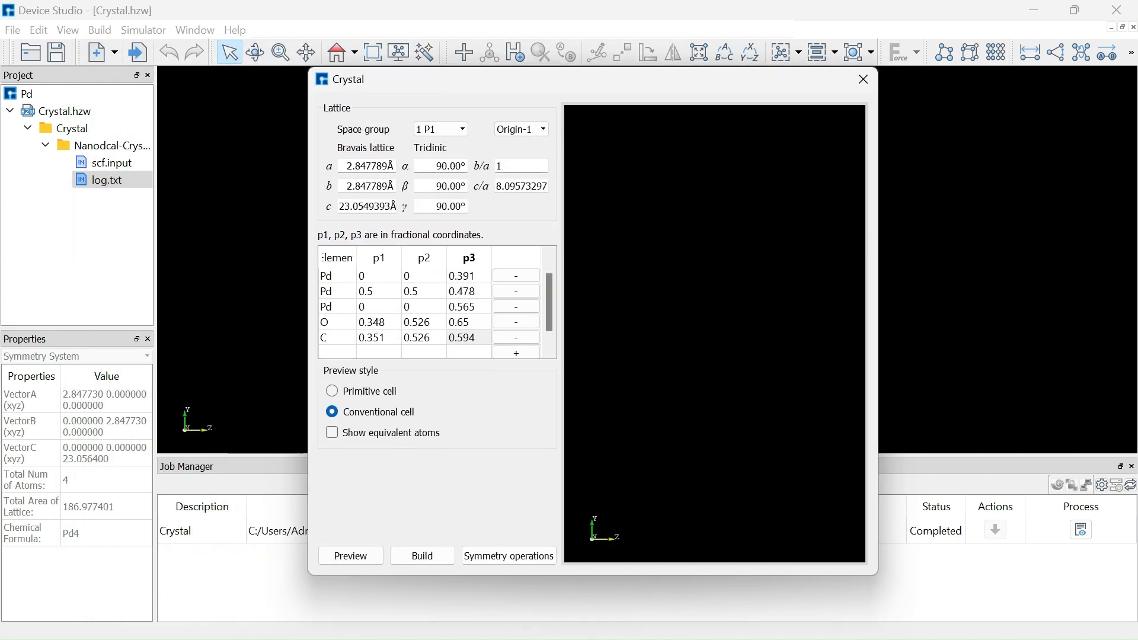
{"action": "left_click_drag", "start_coordinate": [309, 255], "coordinate": [273, 255]}
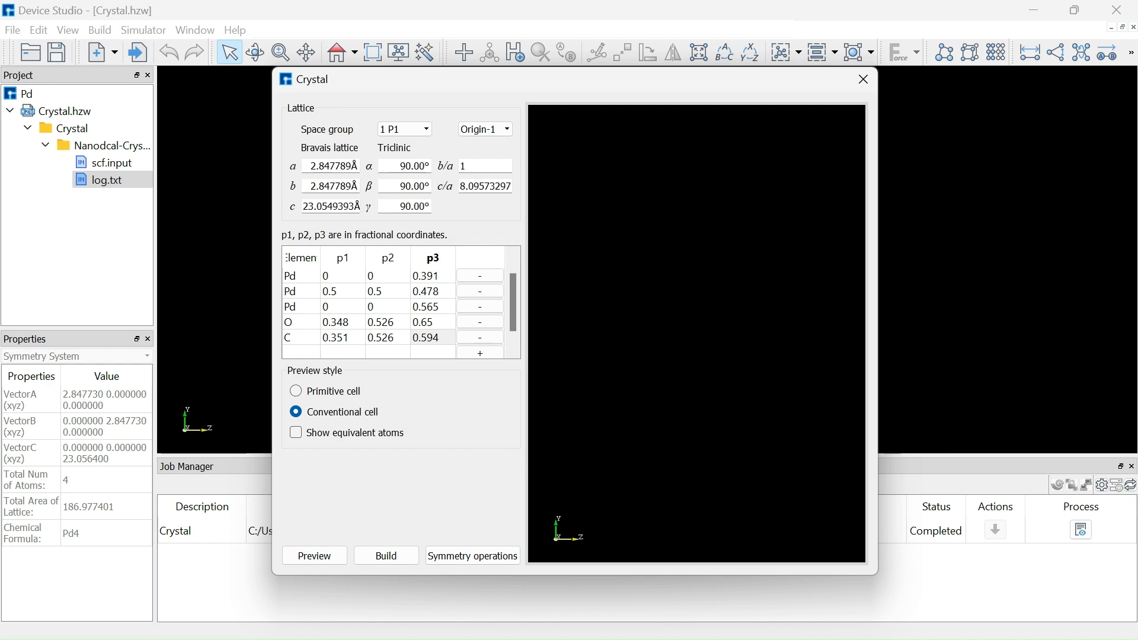
Step: Check the atoms' fractional coordinates, preview the Pd crystal with adsorbed CO, and build it
{"action": "scroll", "coordinate": [392, 309], "scroll_direction": "up", "scroll_amount": 1}
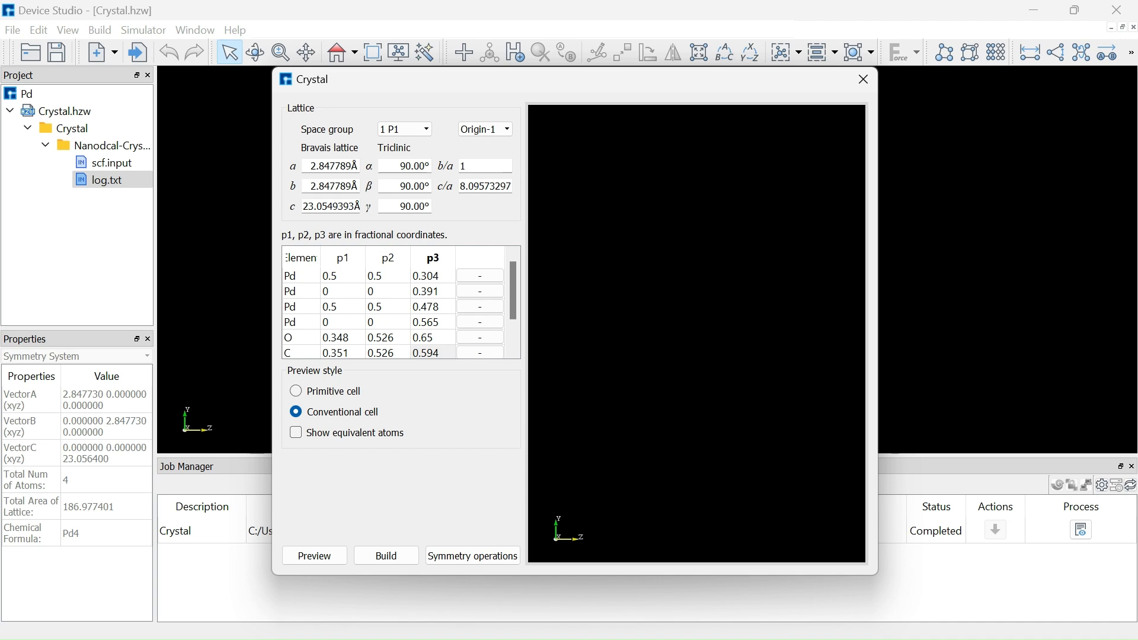
{"action": "scroll", "coordinate": [398, 306], "scroll_direction": "down", "scroll_amount": 1}
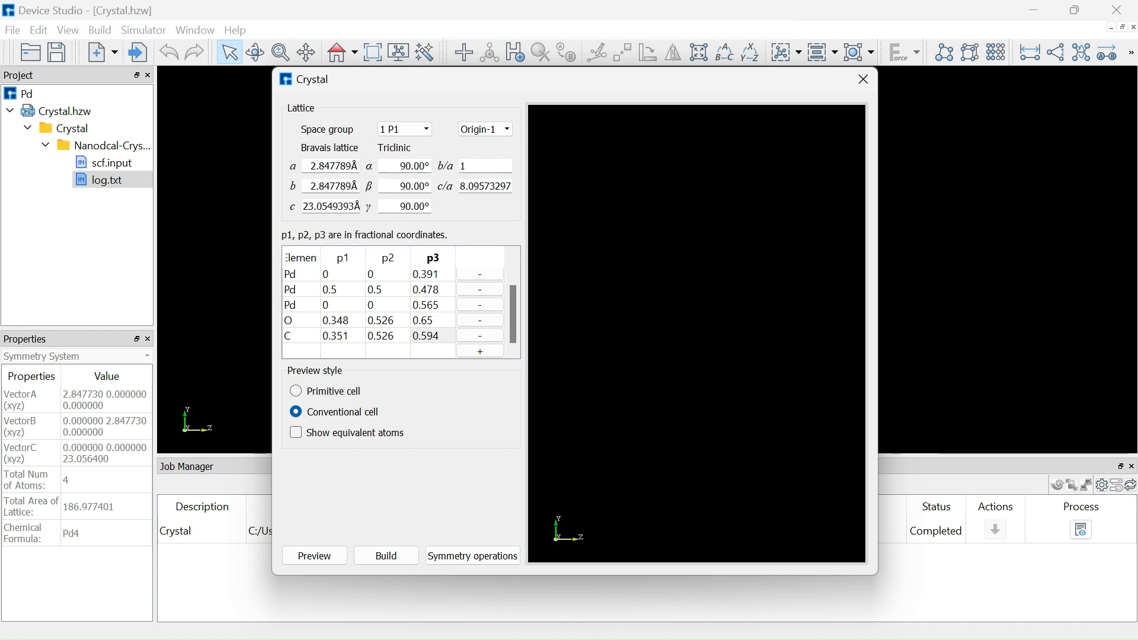
{"action": "left_click", "coordinate": [315, 555]}
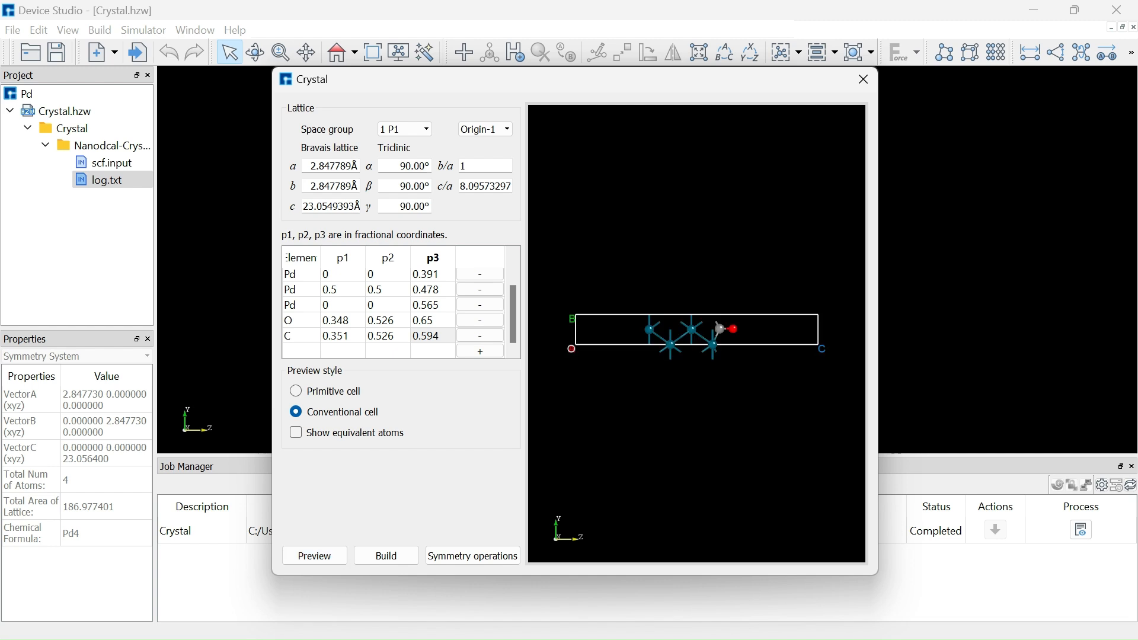
{"action": "scroll", "coordinate": [697, 334], "scroll_direction": "up", "scroll_amount": 3}
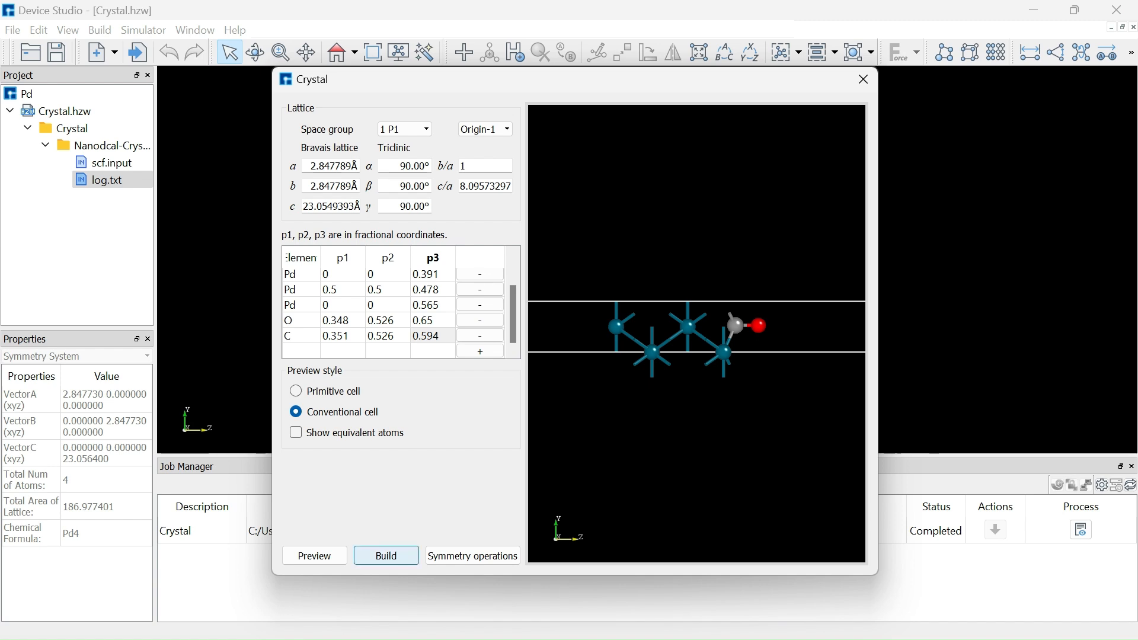
{"action": "left_click", "coordinate": [387, 556]}
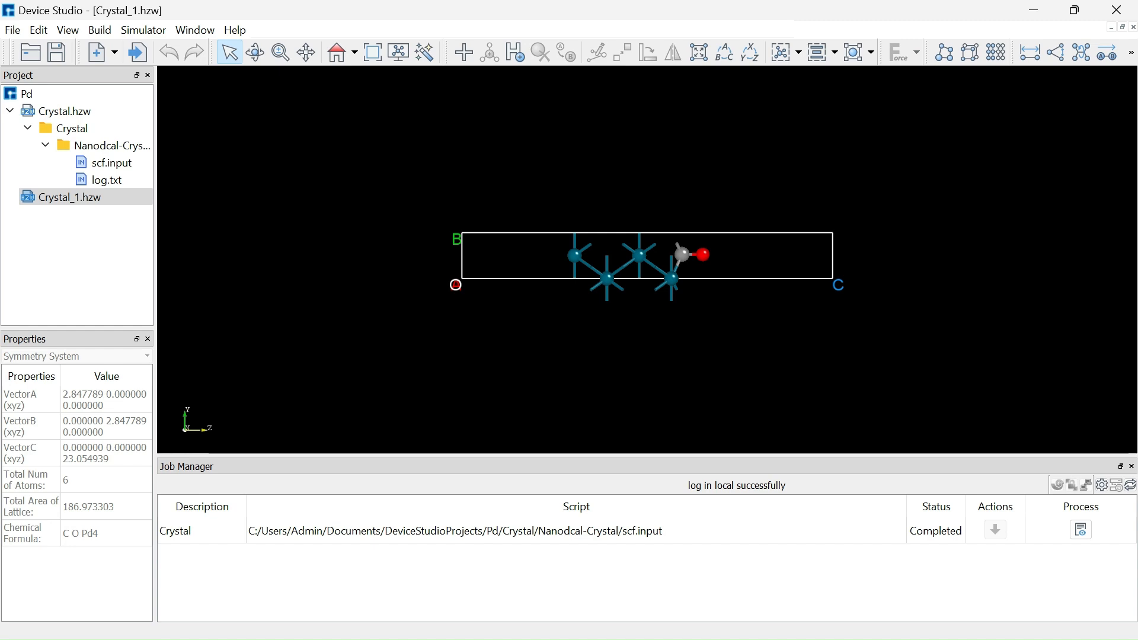
{"action": "key", "text": "Left"}
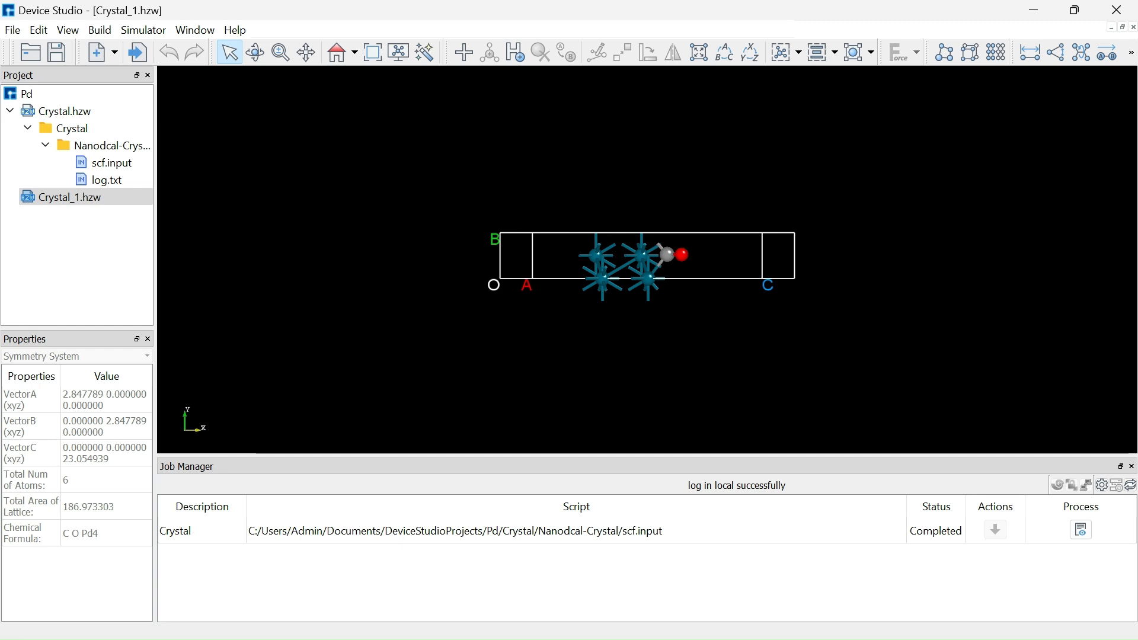
{"action": "left_click", "coordinate": [337, 52]}
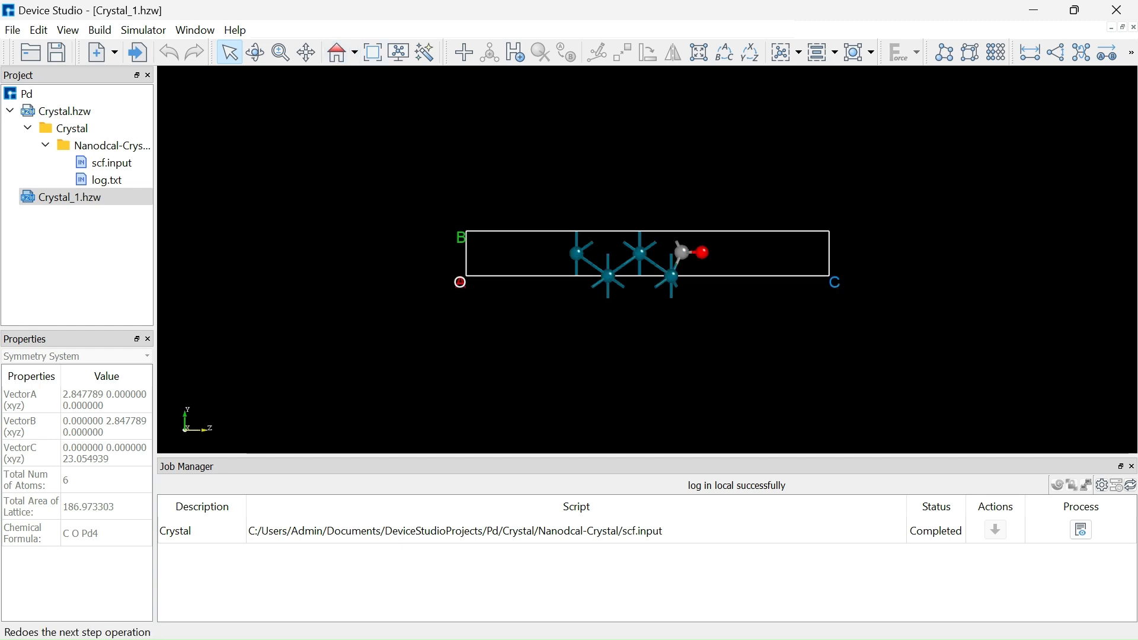
Step: Set up a Nanodcal SCF calculation for the Pd–CO crystal and keep the spin type at NoSpin
{"action": "left_click", "coordinate": [144, 30]}
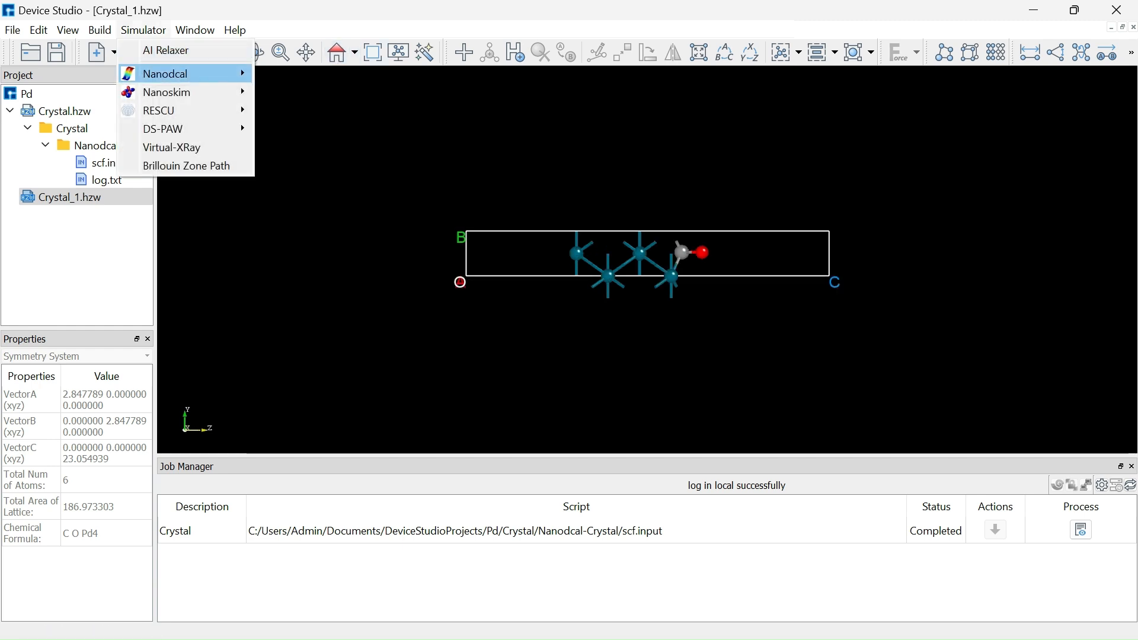
{"action": "mouse_move", "coordinate": [166, 74]}
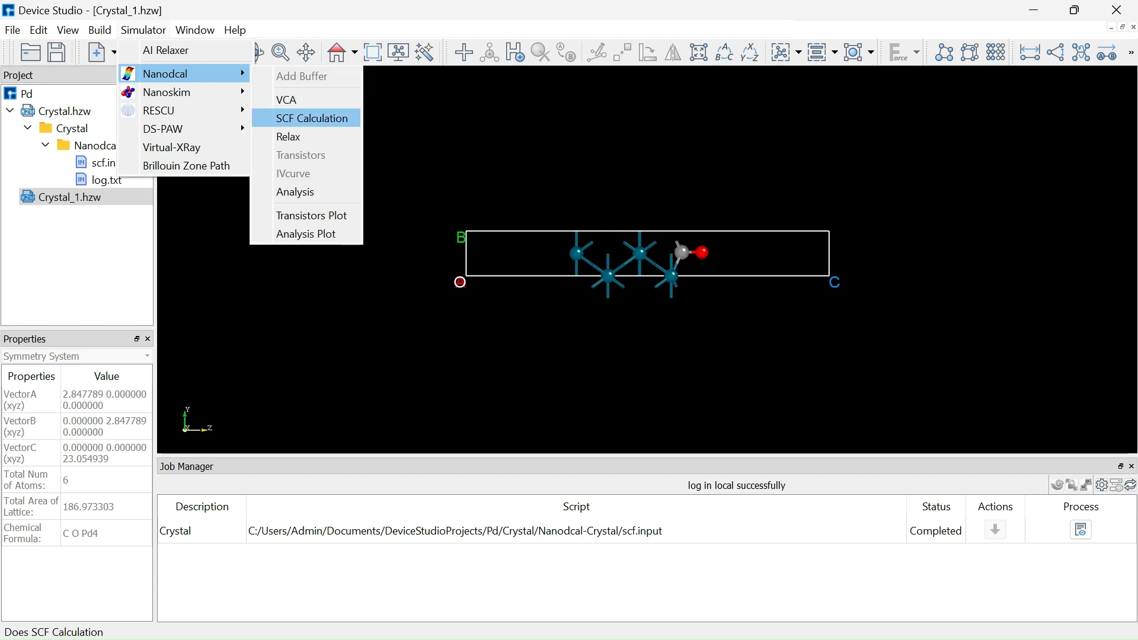
{"action": "left_click", "coordinate": [312, 119]}
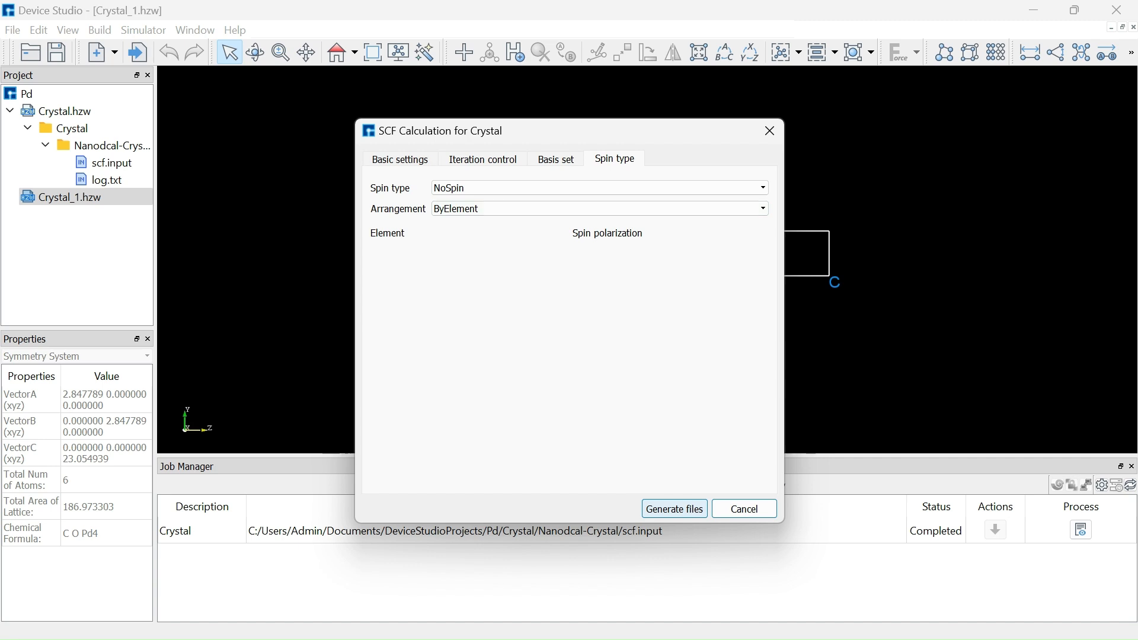
{"action": "left_click", "coordinate": [470, 188]}
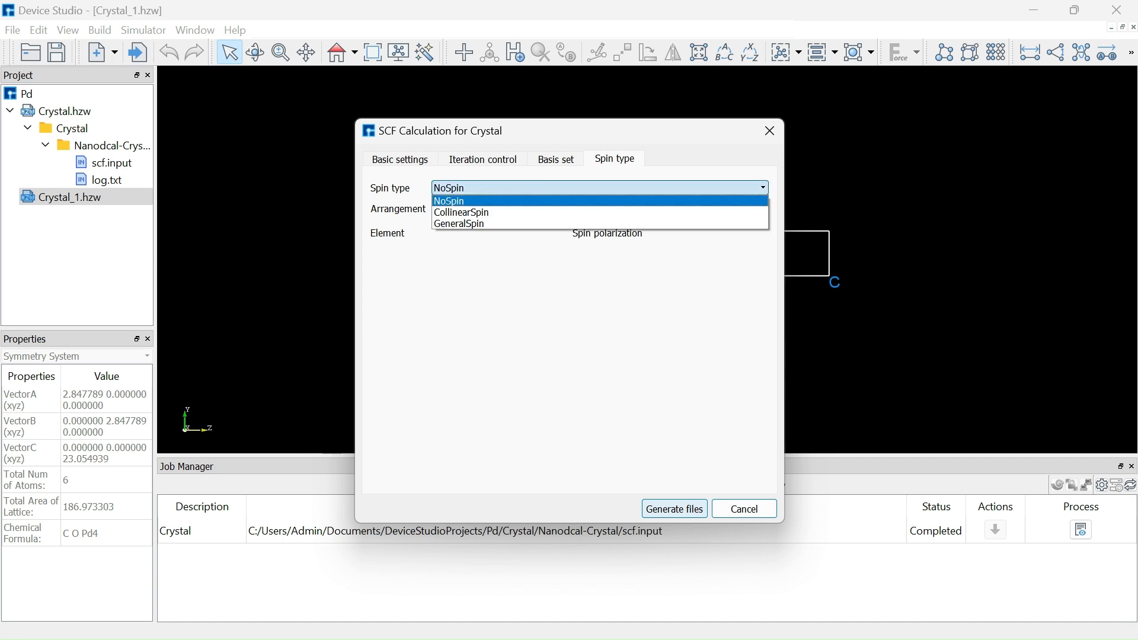
{"action": "left_click", "coordinate": [469, 200]}
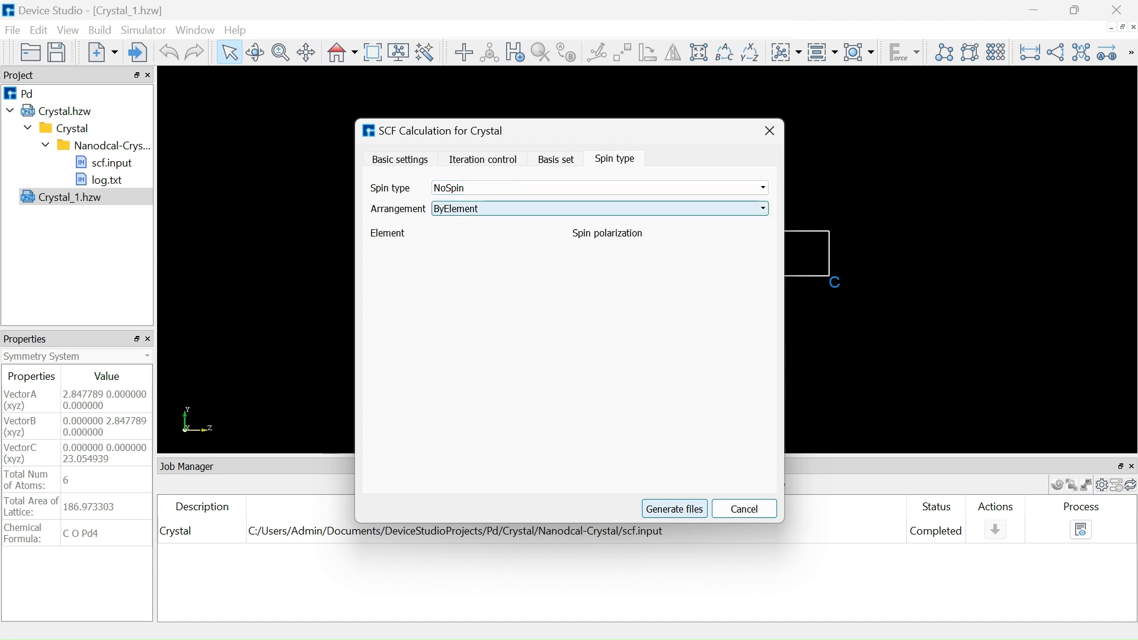
{"action": "left_click", "coordinate": [469, 188]}
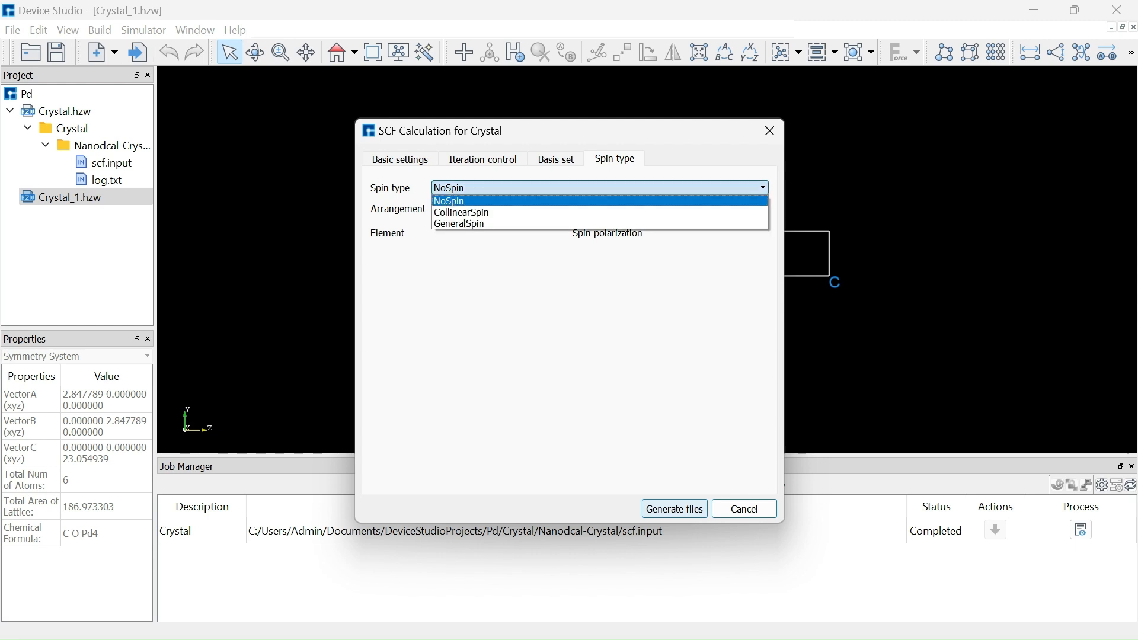
{"action": "left_click", "coordinate": [470, 189]}
Step: Set the k-point sampling n1, n2 and n3 to 9 each and keep LDA_PZ81 as the exchange correlation
{"action": "left_click", "coordinate": [400, 159]}
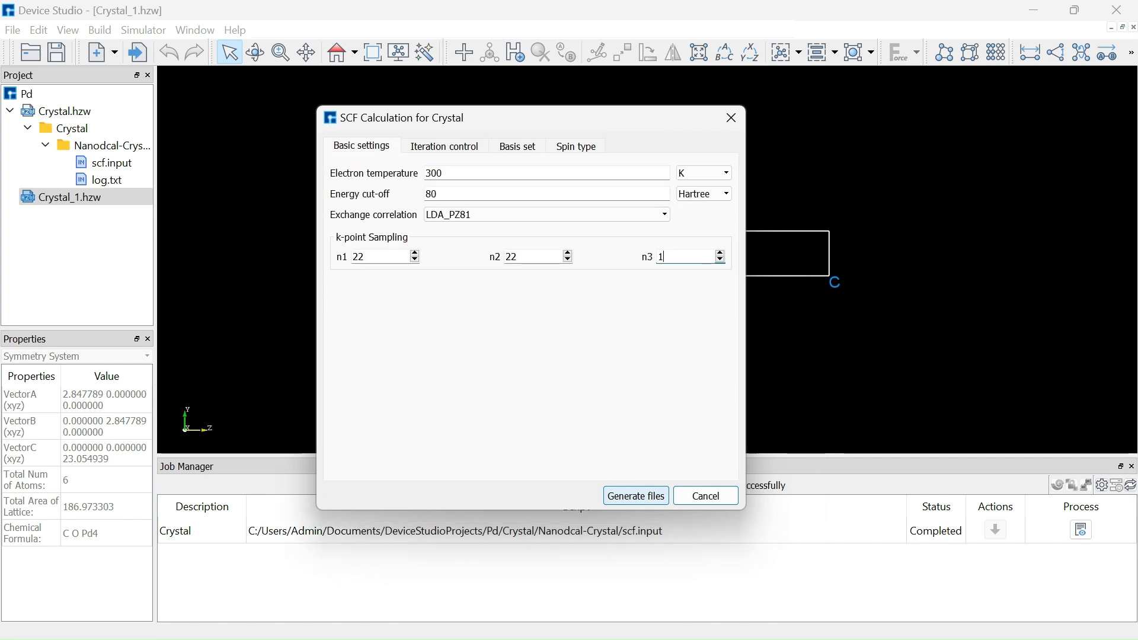
{"action": "key", "text": "BackSpace"}
{"action": "key", "text": "BackSpace"}
{"action": "type", "text": "9"}
{"action": "key", "text": "Tab"}
{"action": "type", "text": "9"}
{"action": "key", "text": "Tab"}
{"action": "type", "text": "9"}
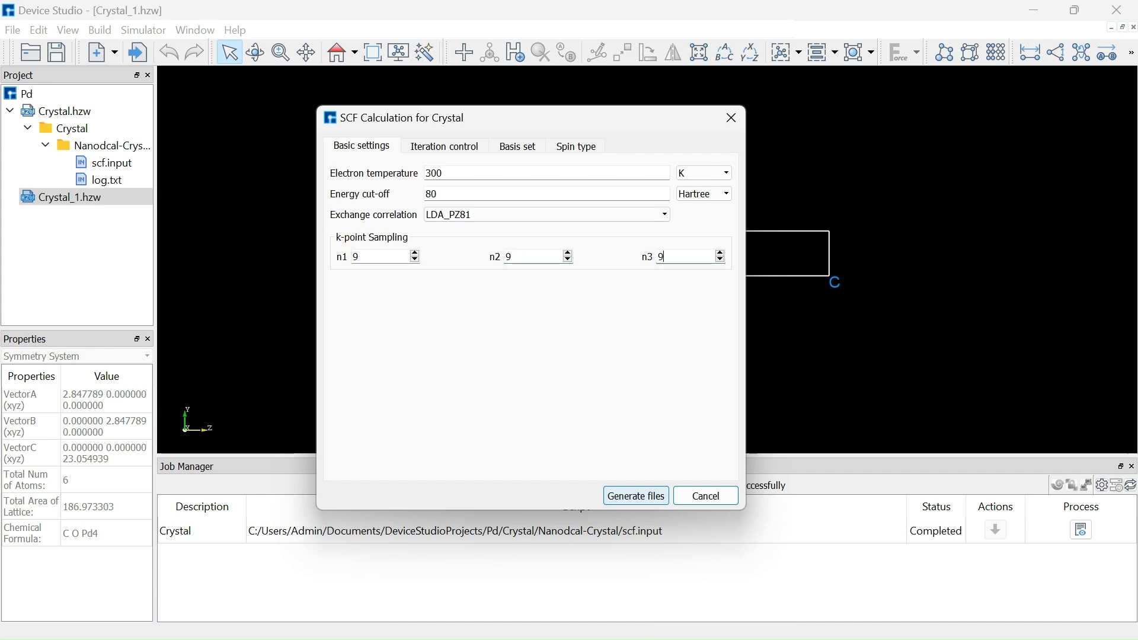
{"action": "key", "text": "Tab"}
{"action": "key", "text": "shift+Tab"}
{"action": "left_click", "coordinate": [546, 214]}
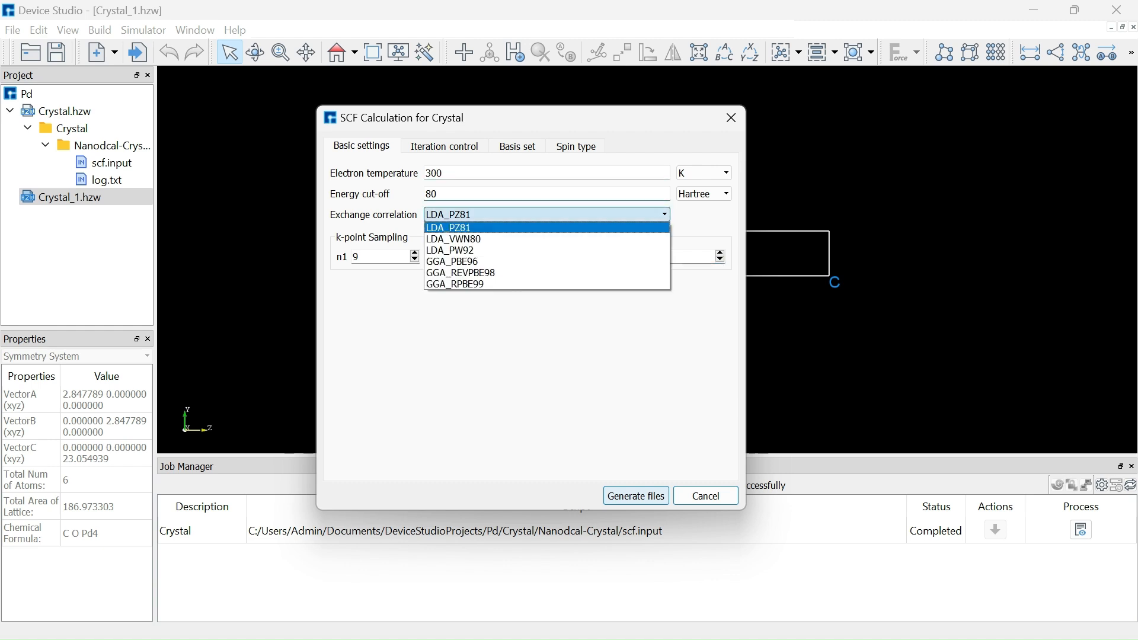
{"action": "left_click", "coordinate": [546, 215]}
Step: Check the iteration control and basis set settings, keep NoSpin as the spin type, and generate the SCF input files
{"action": "left_click", "coordinate": [444, 146]}
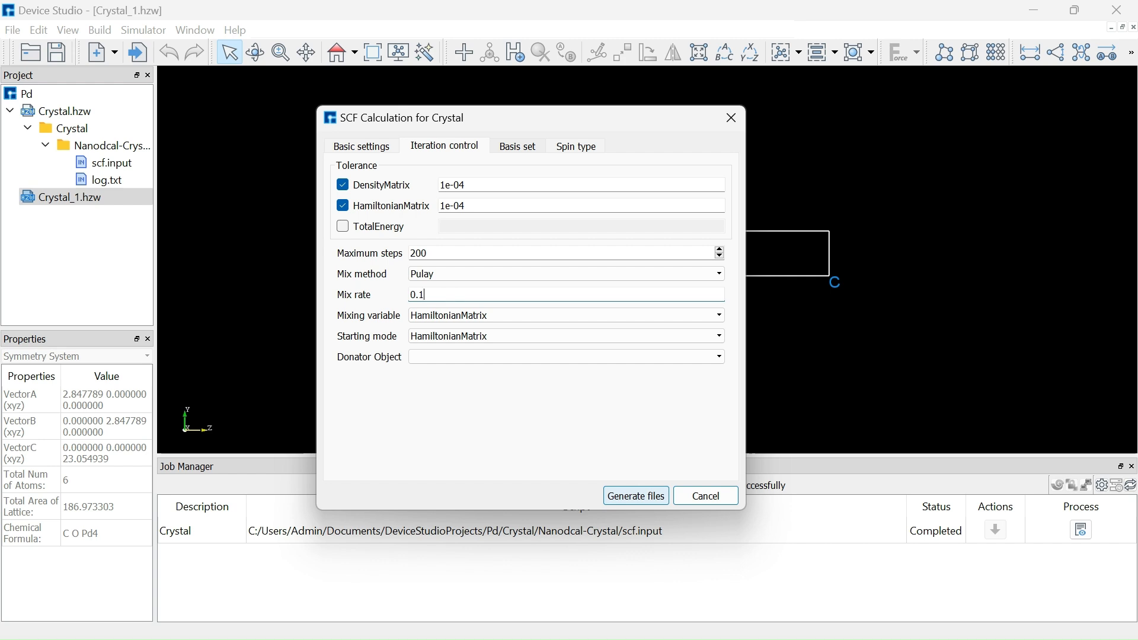
{"action": "left_click", "coordinate": [517, 146]}
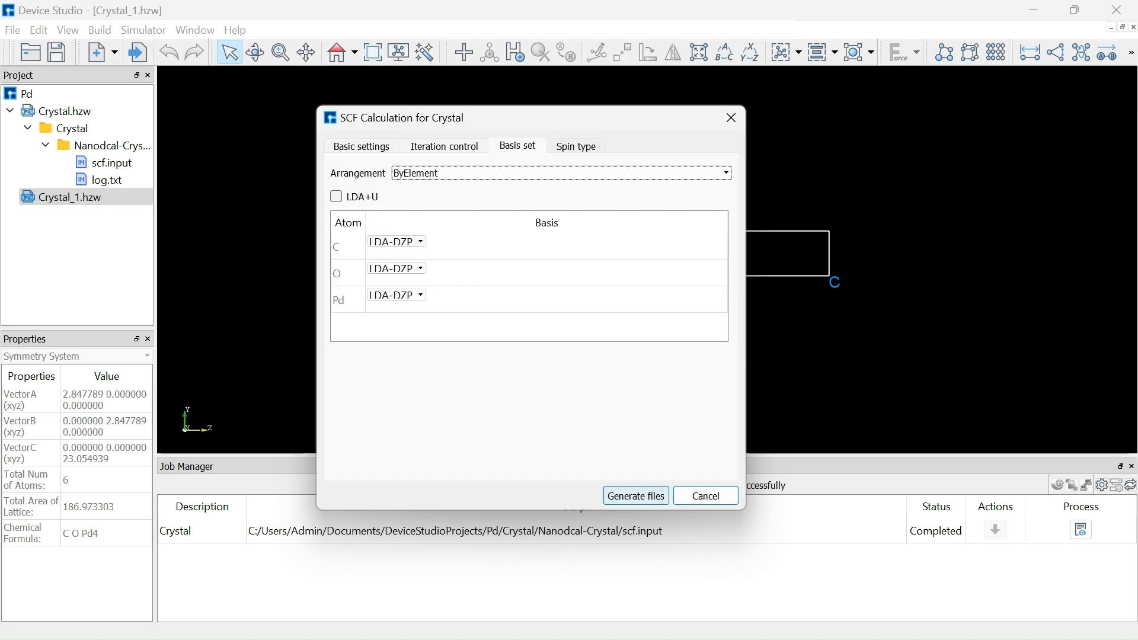
{"action": "left_click", "coordinate": [576, 146]}
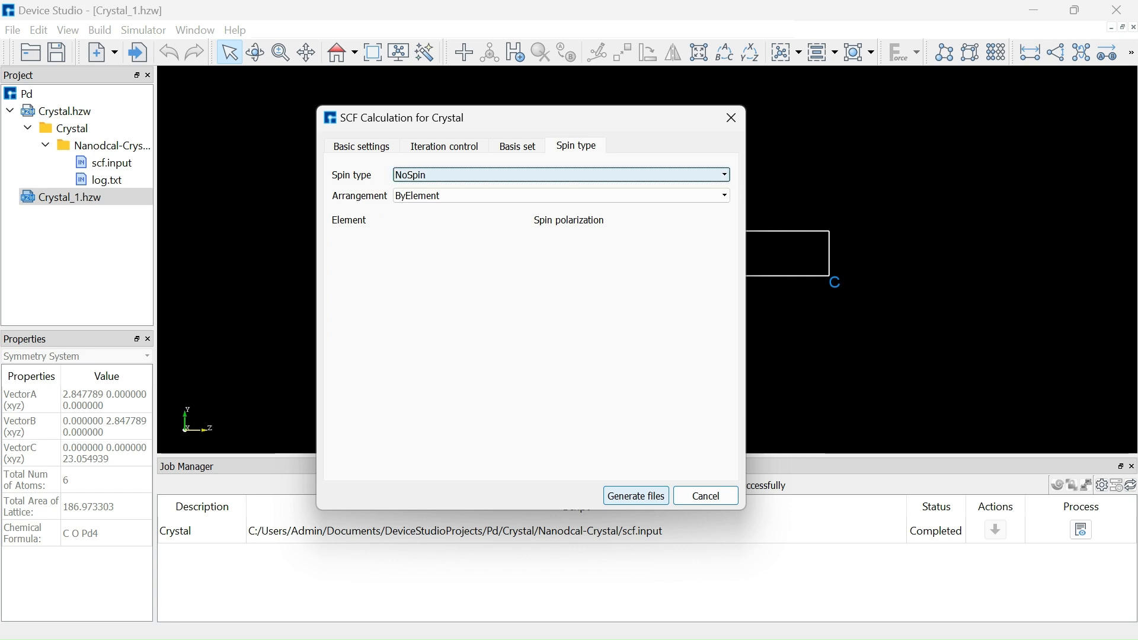
{"action": "left_click", "coordinate": [562, 175]}
{"action": "left_click", "coordinate": [562, 175]}
{"action": "left_click", "coordinate": [562, 175]}
{"action": "left_click", "coordinate": [562, 188]}
{"action": "left_click", "coordinate": [637, 497]}
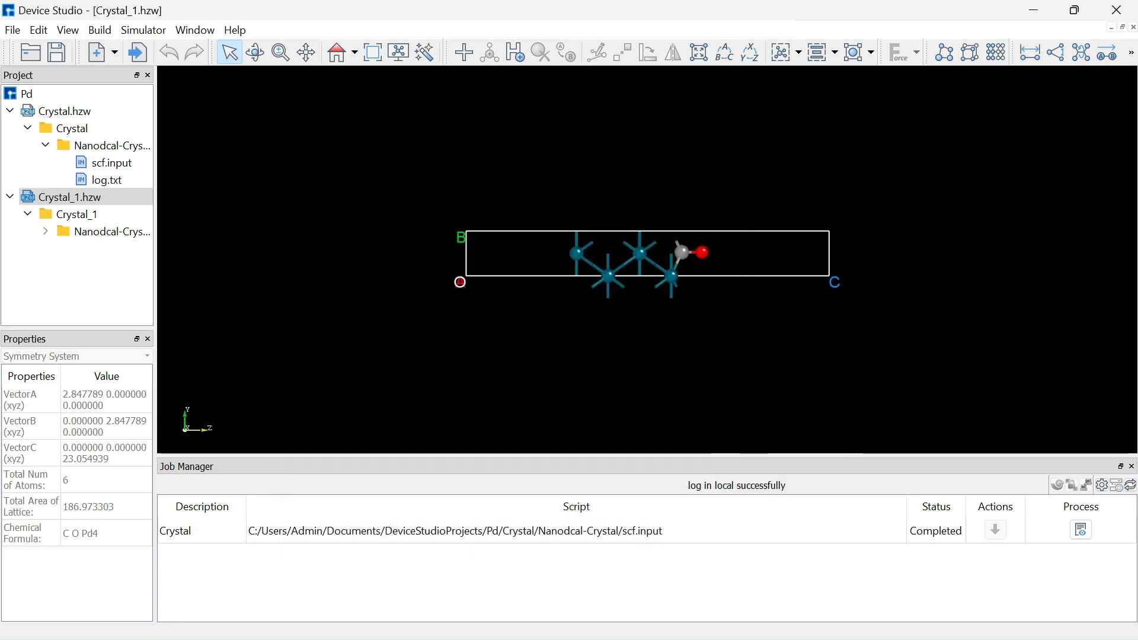
Step: Open the scf.input file generated for Crystal_1 and examine its basic settings, cell vectors, iteration control and atom coordinates
{"action": "left_click", "coordinate": [69, 245]}
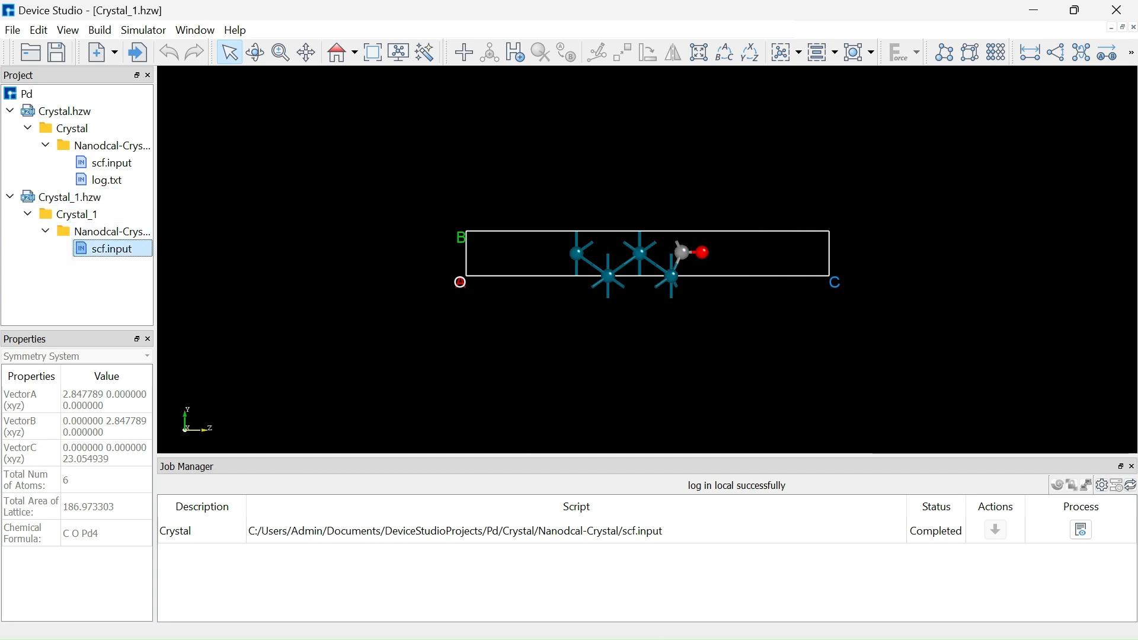
{"action": "right_click", "coordinate": [69, 245]}
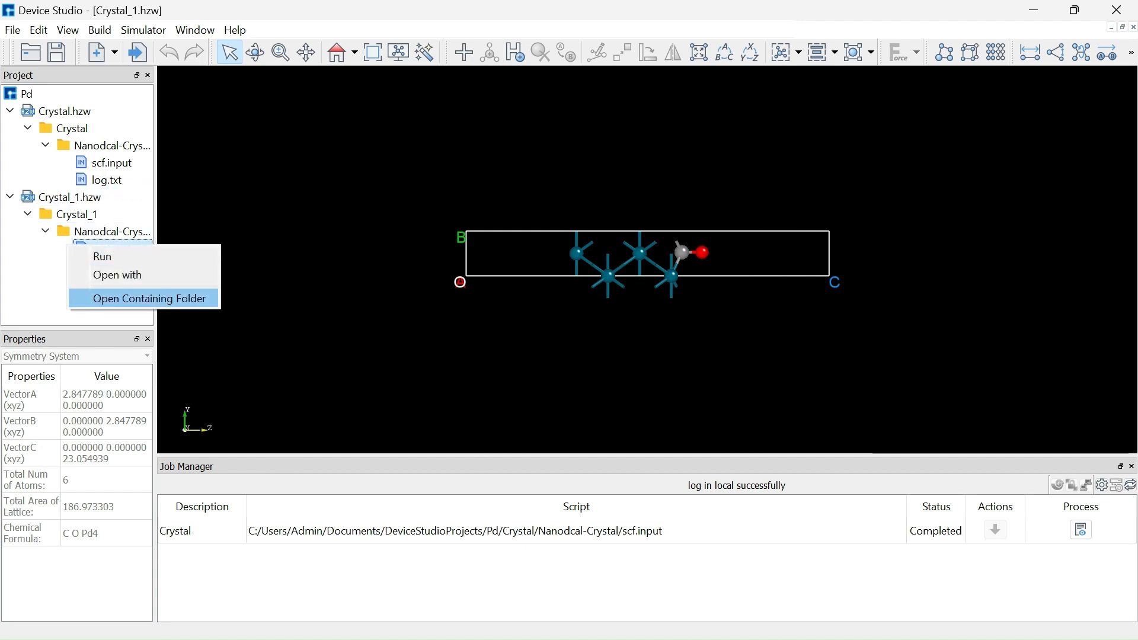
{"action": "left_click", "coordinate": [130, 274]}
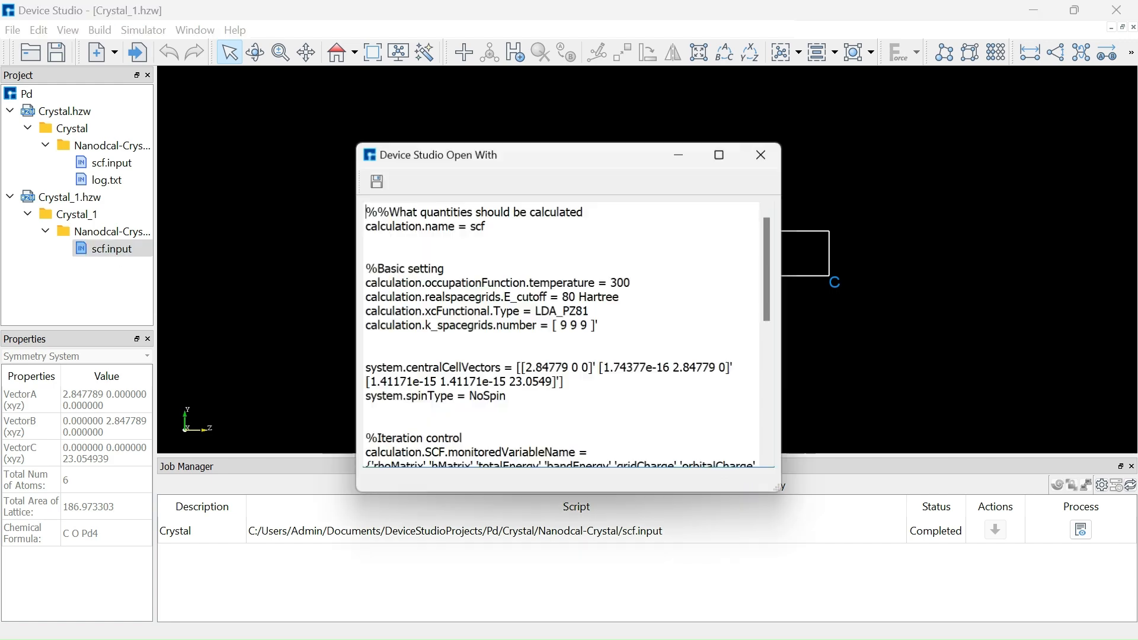
{"action": "left_click_drag", "start_coordinate": [355, 142], "coordinate": [246, 108]}
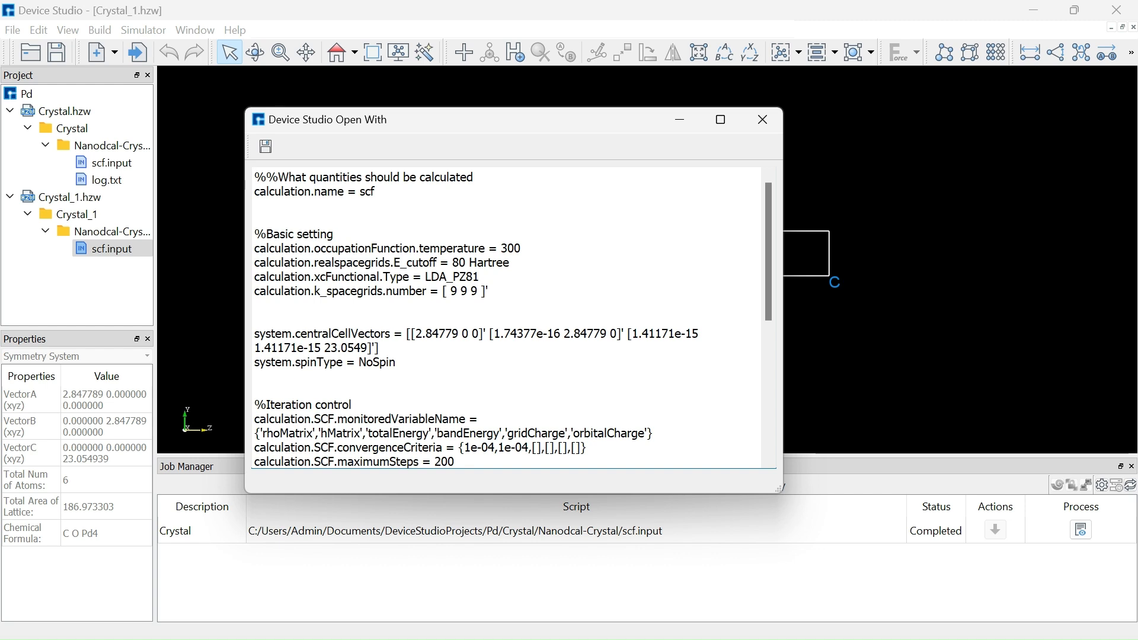
{"action": "left_click", "coordinate": [488, 291]}
{"action": "scroll", "coordinate": [507, 318], "scroll_direction": "down", "scroll_amount": 8}
{"action": "scroll", "coordinate": [506, 318], "scroll_direction": "up", "scroll_amount": 8}
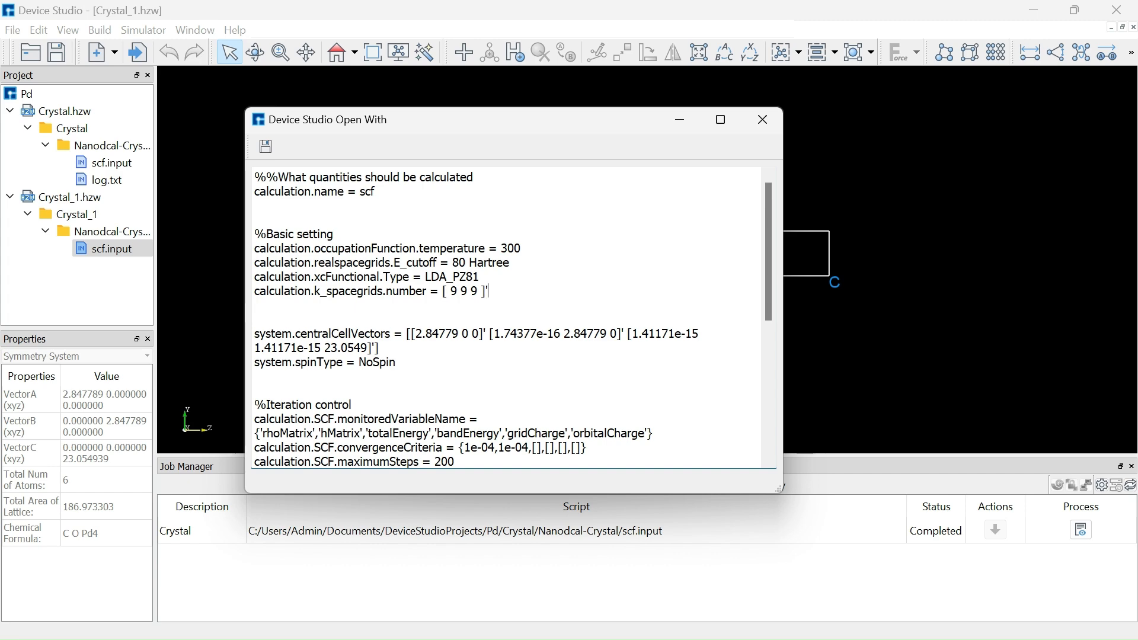
{"action": "scroll", "coordinate": [506, 317], "scroll_direction": "down", "scroll_amount": 8}
{"action": "scroll", "coordinate": [506, 318], "scroll_direction": "up", "scroll_amount": 8}
{"action": "scroll", "coordinate": [463, 366], "scroll_direction": "down", "scroll_amount": 7}
{"action": "right_click", "coordinate": [463, 366]}
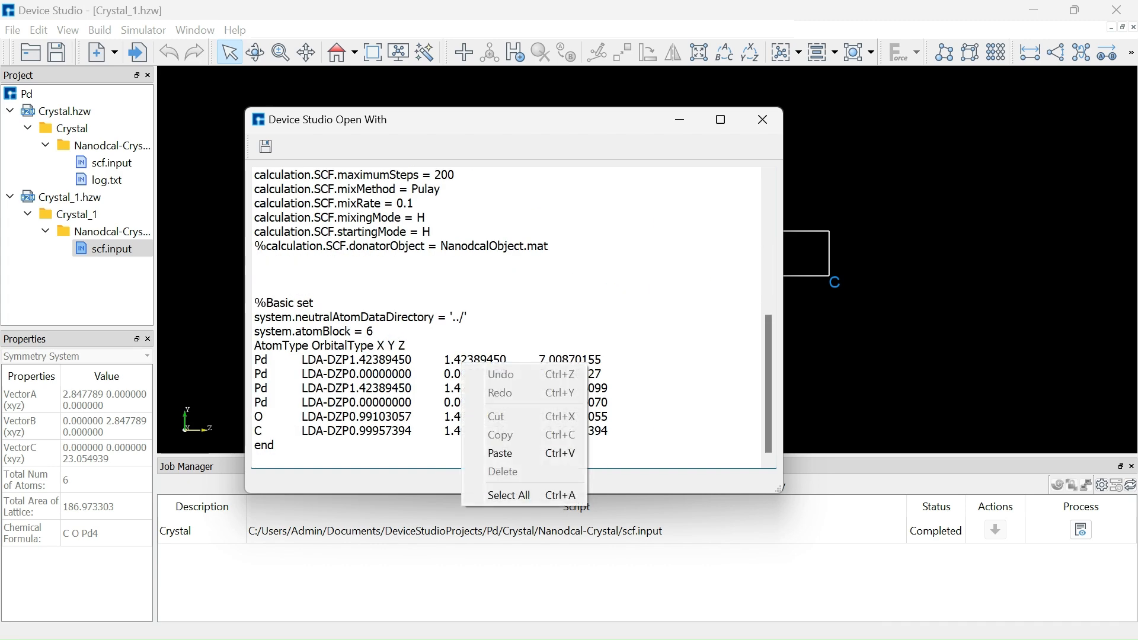
{"action": "key", "text": "Escape"}
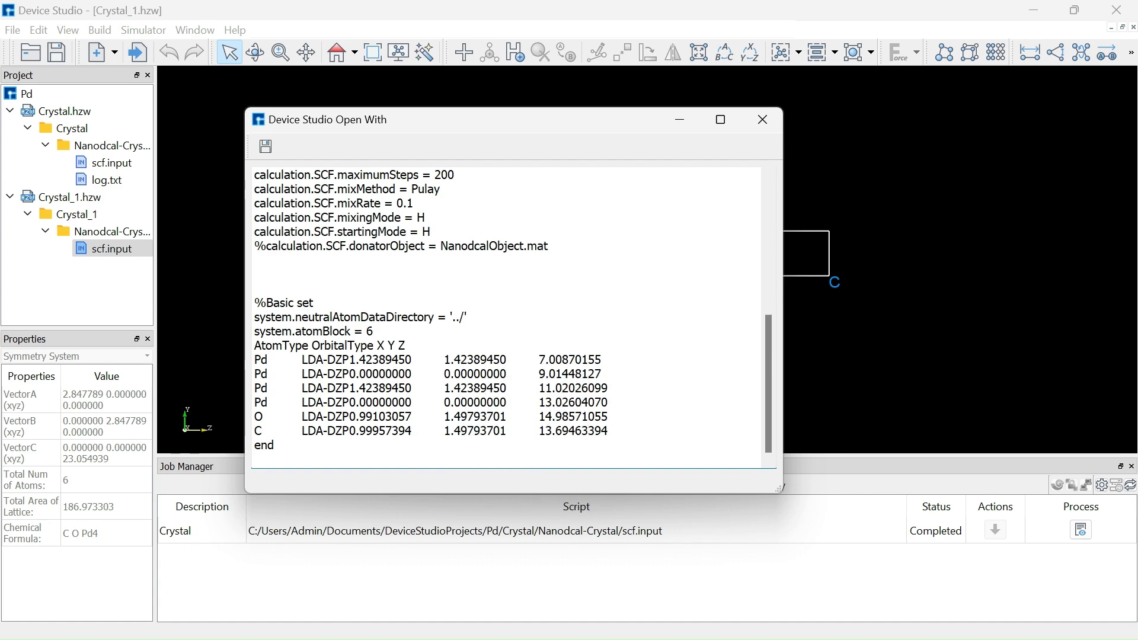
Step: Highlight the system.spinType line in Crystal_1's scf.input and review the basis set section again
{"action": "scroll", "coordinate": [463, 365], "scroll_direction": "up", "scroll_amount": 7}
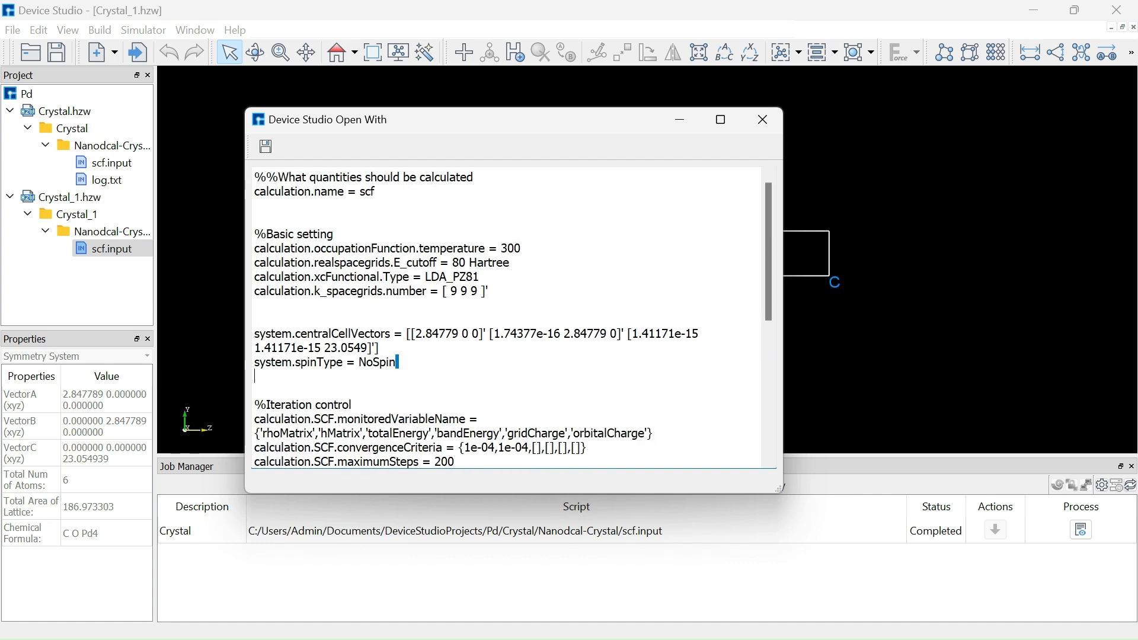
{"action": "left_click_drag", "start_coordinate": [396, 363], "coordinate": [302, 362]}
{"action": "scroll", "coordinate": [301, 363], "scroll_direction": "down", "scroll_amount": 7}
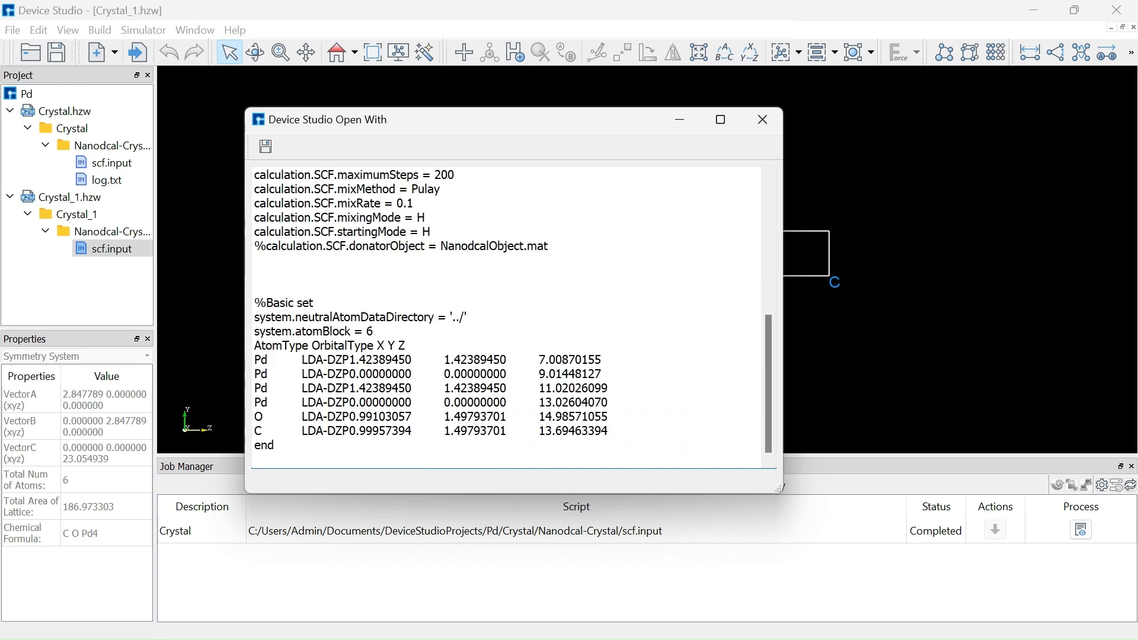
Step: Highlight the atom coordinates and the system.atomBlock line in Crystal_1's scf.input, and close the file
{"action": "left_click_drag", "start_coordinate": [610, 431], "coordinate": [261, 360]}
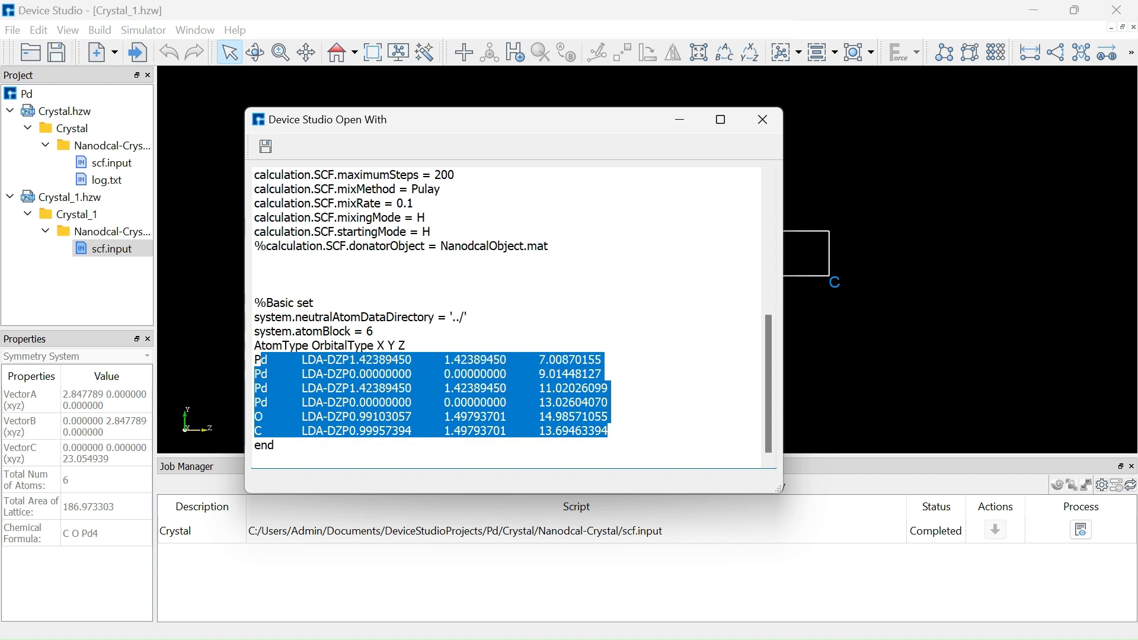
{"action": "left_click", "coordinate": [262, 360]}
{"action": "left_click_drag", "start_coordinate": [373, 332], "coordinate": [255, 332]}
{"action": "left_click_drag", "start_coordinate": [514, 119], "coordinate": [407, 69]}
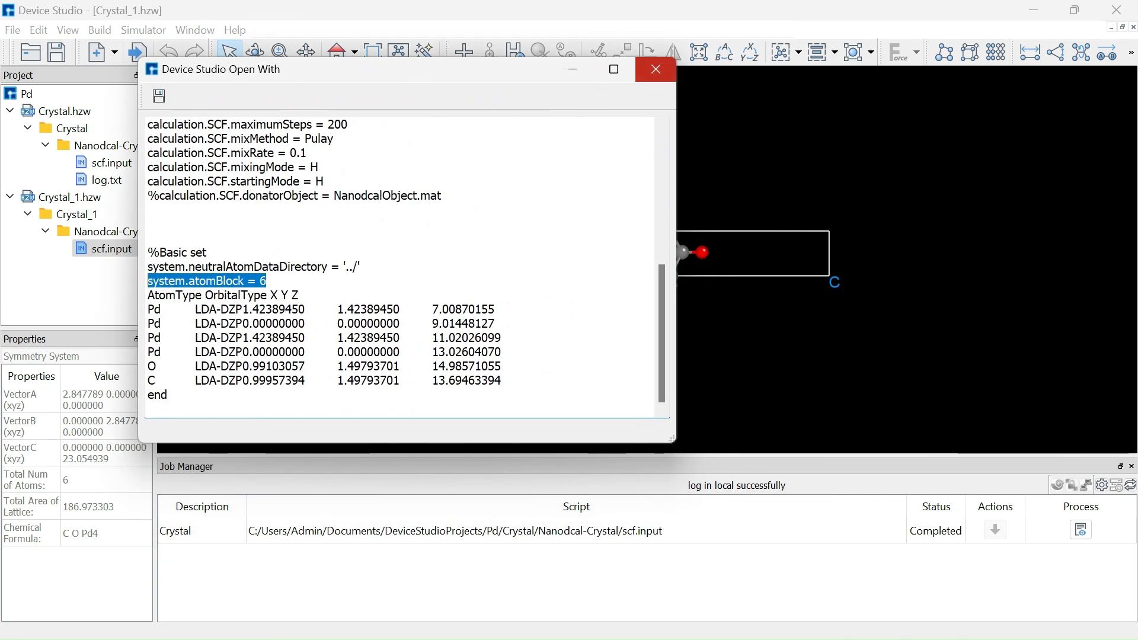
{"action": "left_click", "coordinate": [656, 69]}
Step: Run Crystal_1's scf.input on the MyComputer gateway and minimize the job status window
{"action": "right_click", "coordinate": [120, 248]}
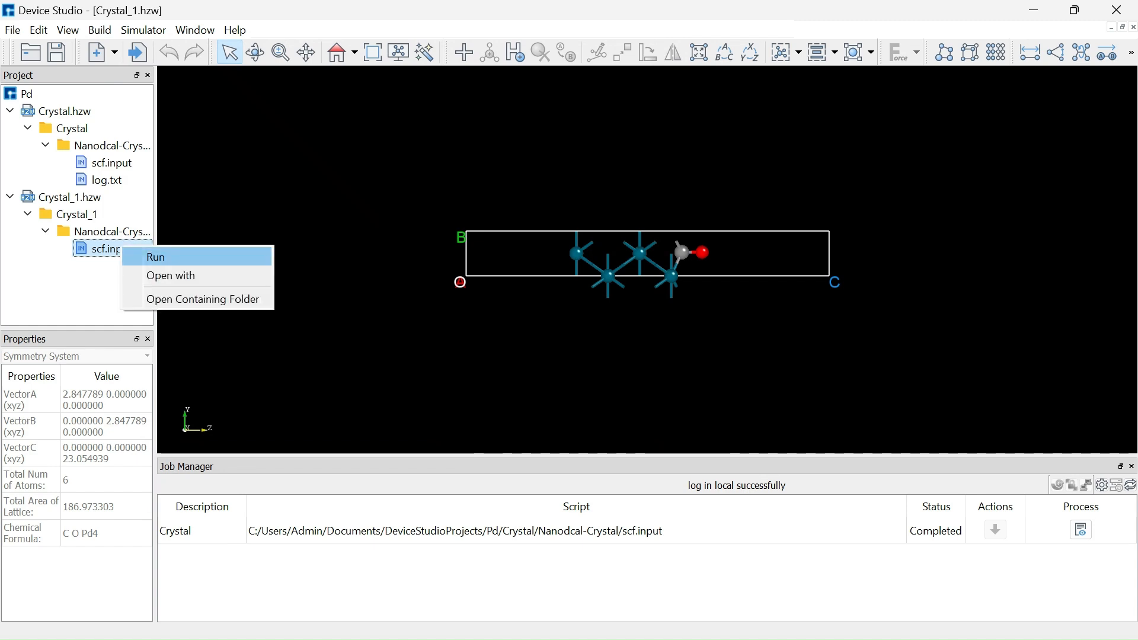
{"action": "left_click", "coordinate": [172, 257]}
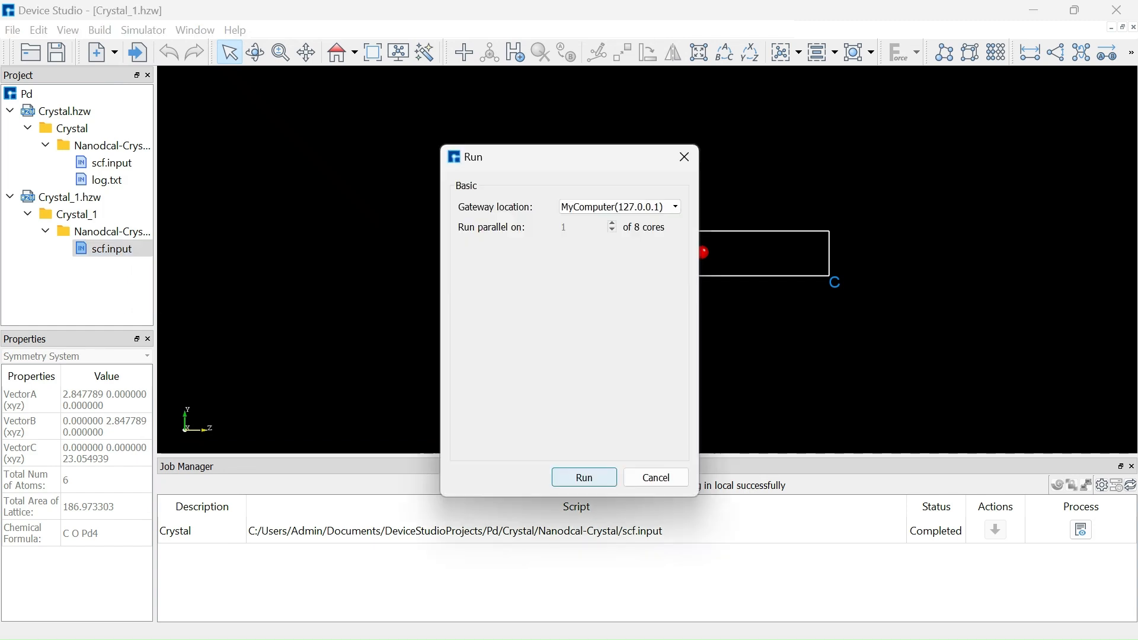
{"action": "left_click", "coordinate": [585, 478]}
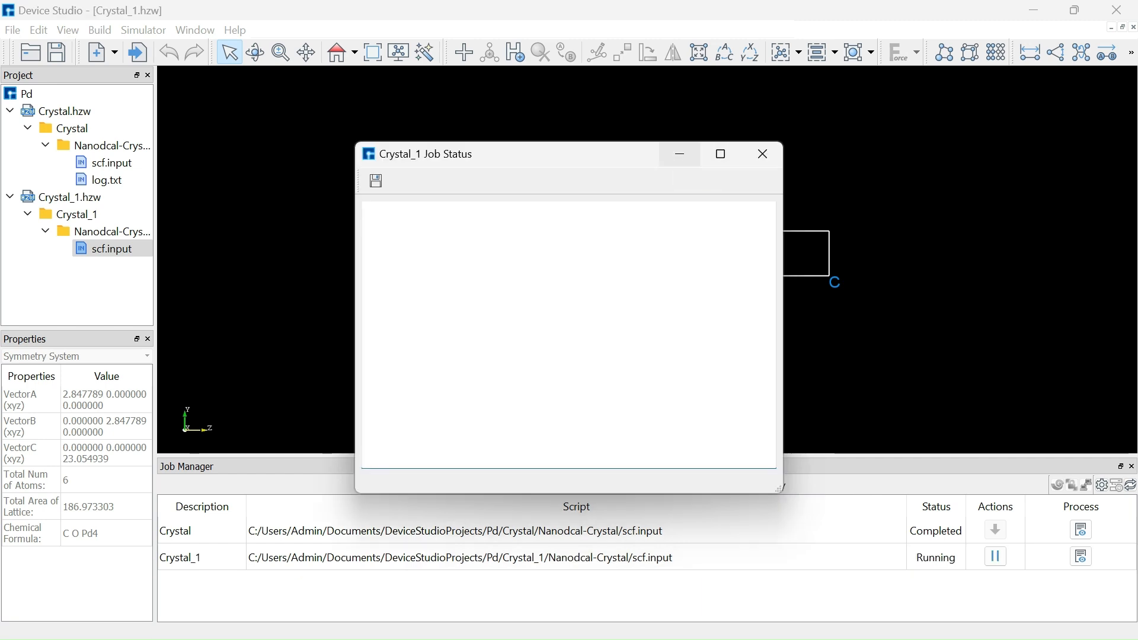
{"action": "left_click", "coordinate": [680, 155]}
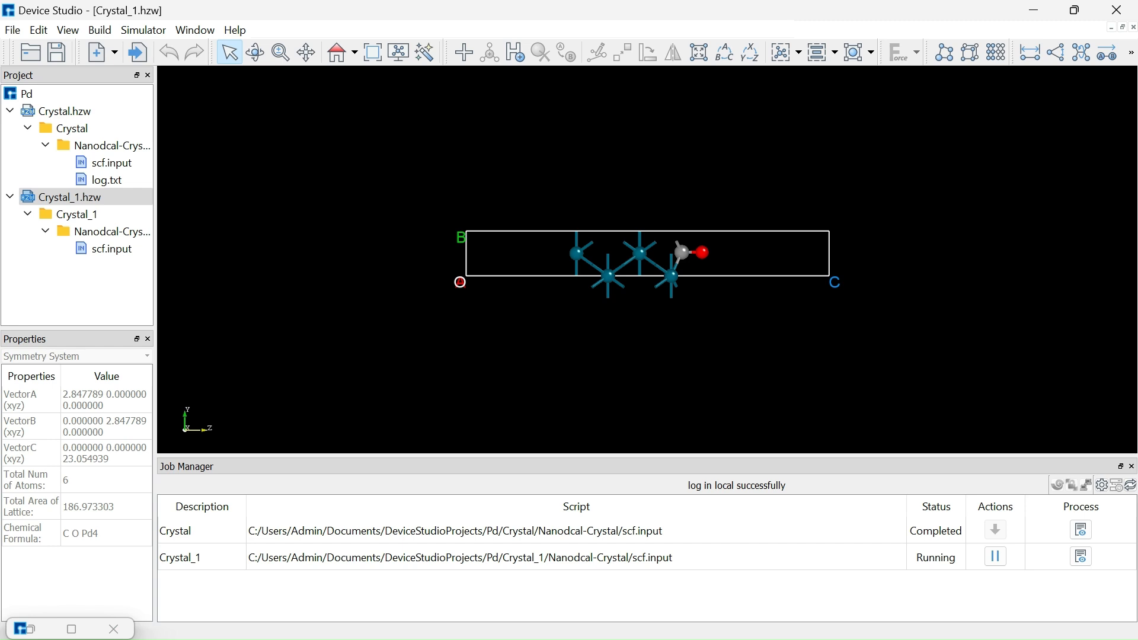
Step: Enlarge the job list area and inspect the real-time simulation data of the Crystal_1 job
{"action": "left_click_drag", "start_coordinate": [356, 455], "coordinate": [356, 419]}
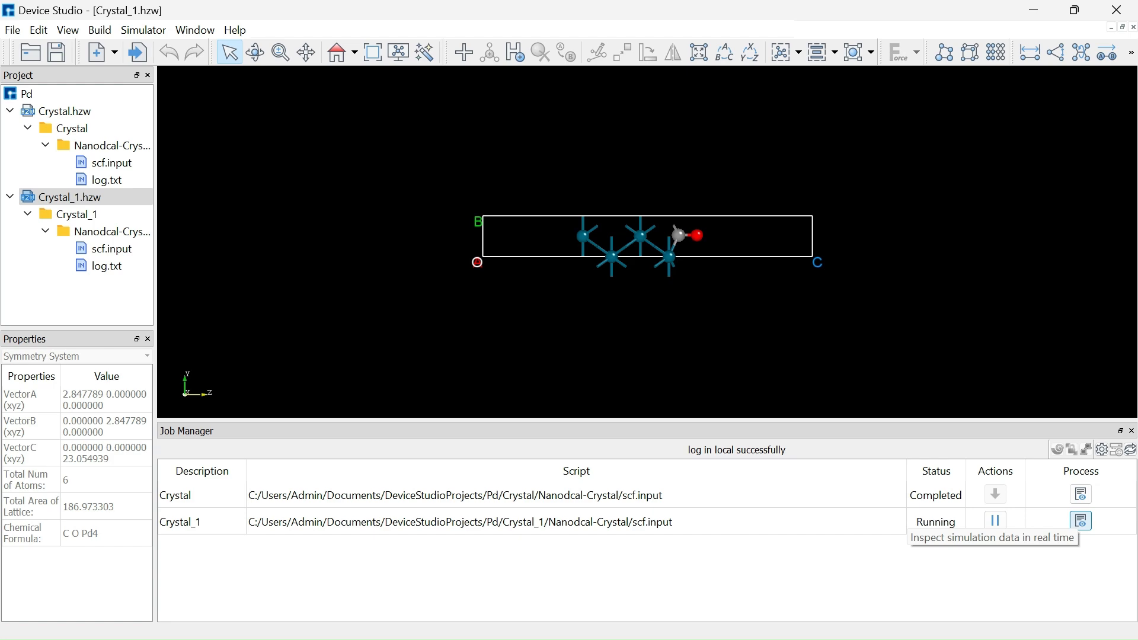
{"action": "left_click", "coordinate": [1082, 520]}
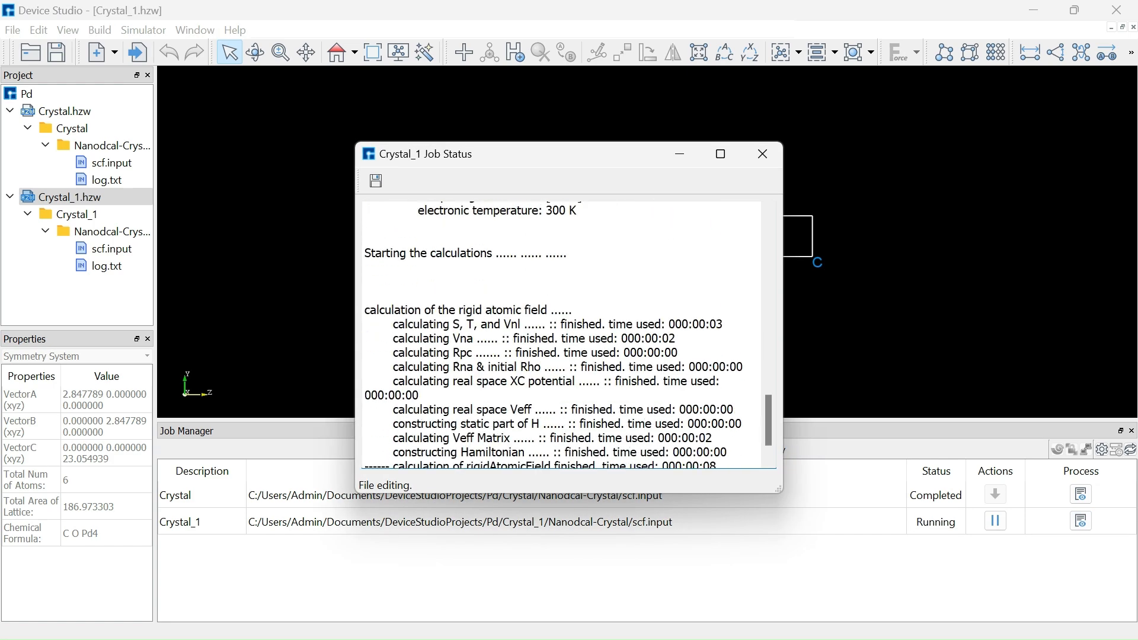
{"action": "left_click", "coordinate": [762, 154]}
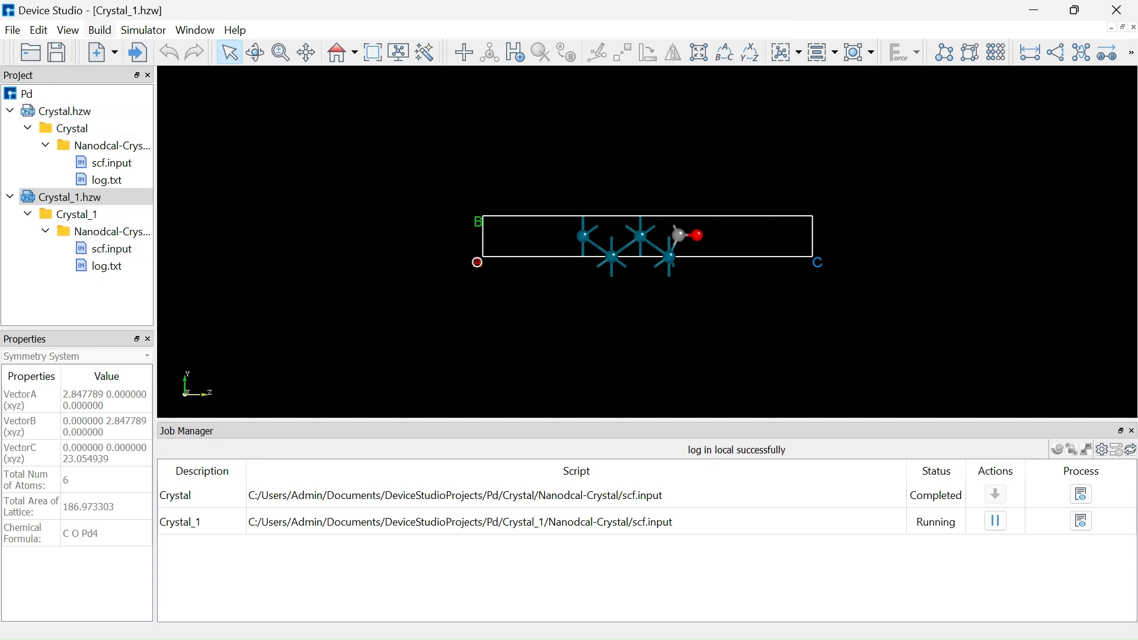
Step: Search the Materials Project for Pd and add the Pd1 structure with space group Fm-3m to the project
{"action": "left_click", "coordinate": [143, 31]}
{"action": "mouse_move", "coordinate": [12, 30]}
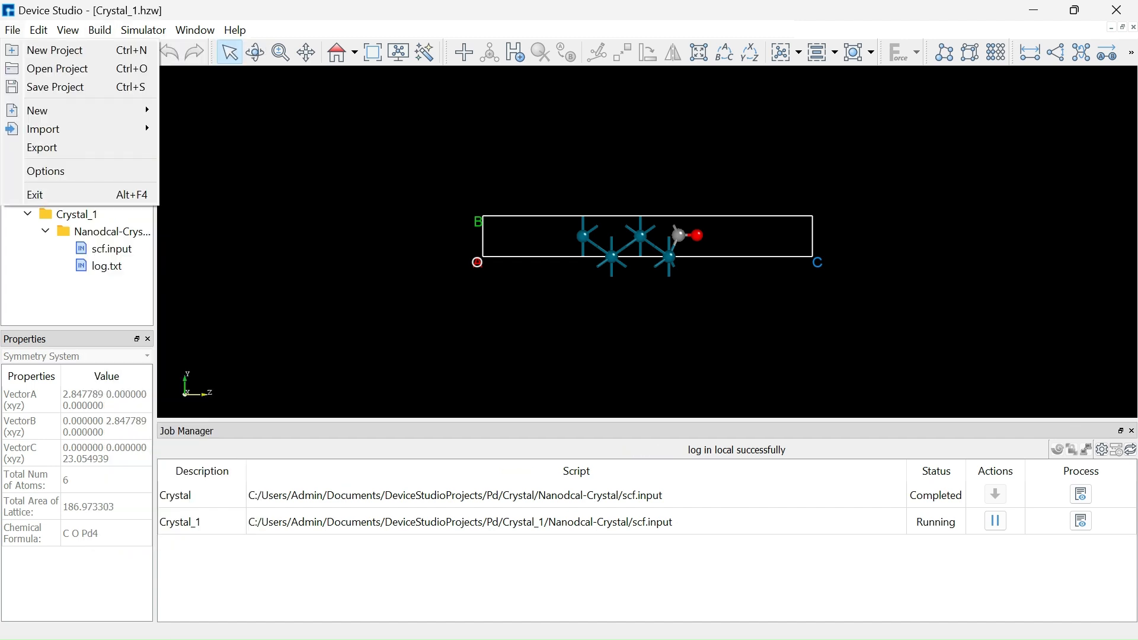
{"action": "left_click", "coordinate": [13, 30]}
{"action": "left_click", "coordinate": [13, 31]}
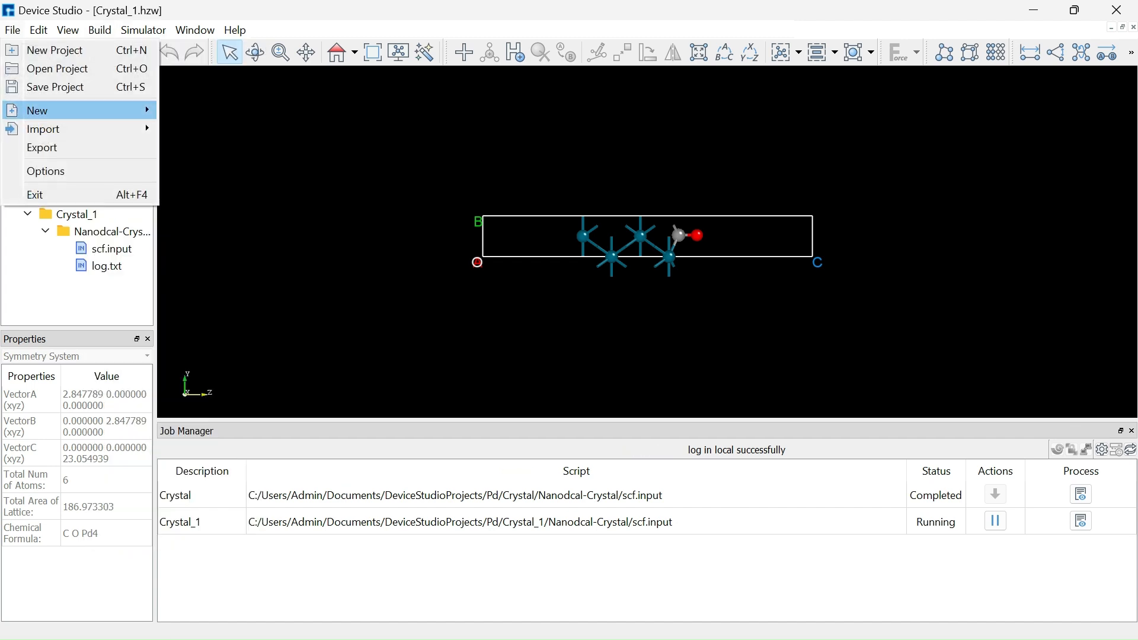
{"action": "mouse_move", "coordinate": [37, 111]}
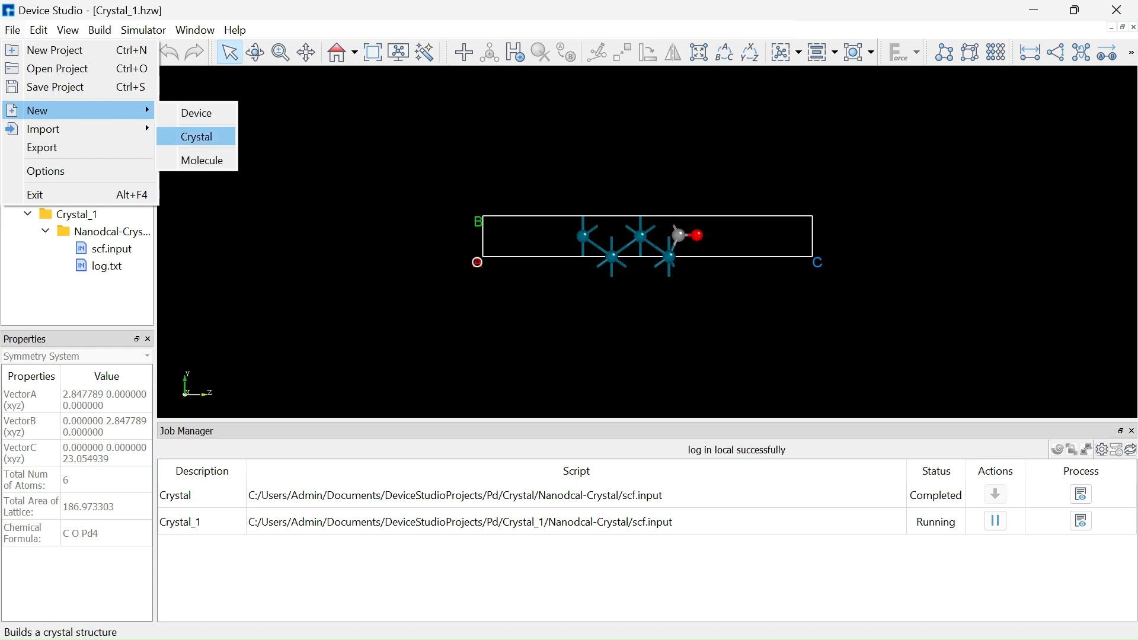
{"action": "mouse_move", "coordinate": [60, 129]}
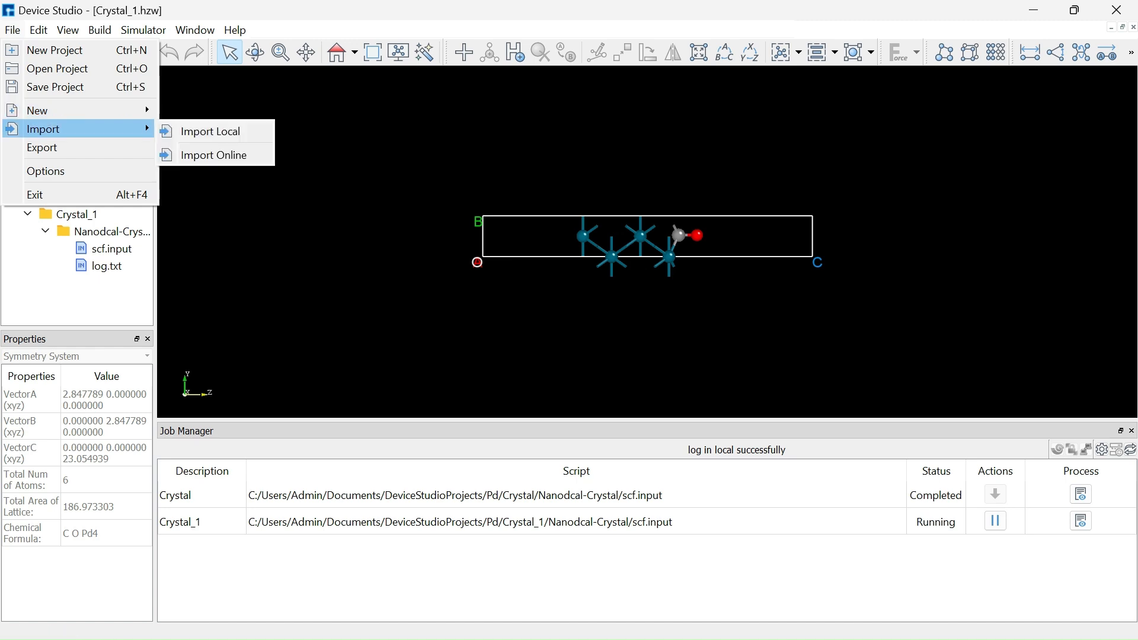
{"action": "left_click", "coordinate": [214, 155]}
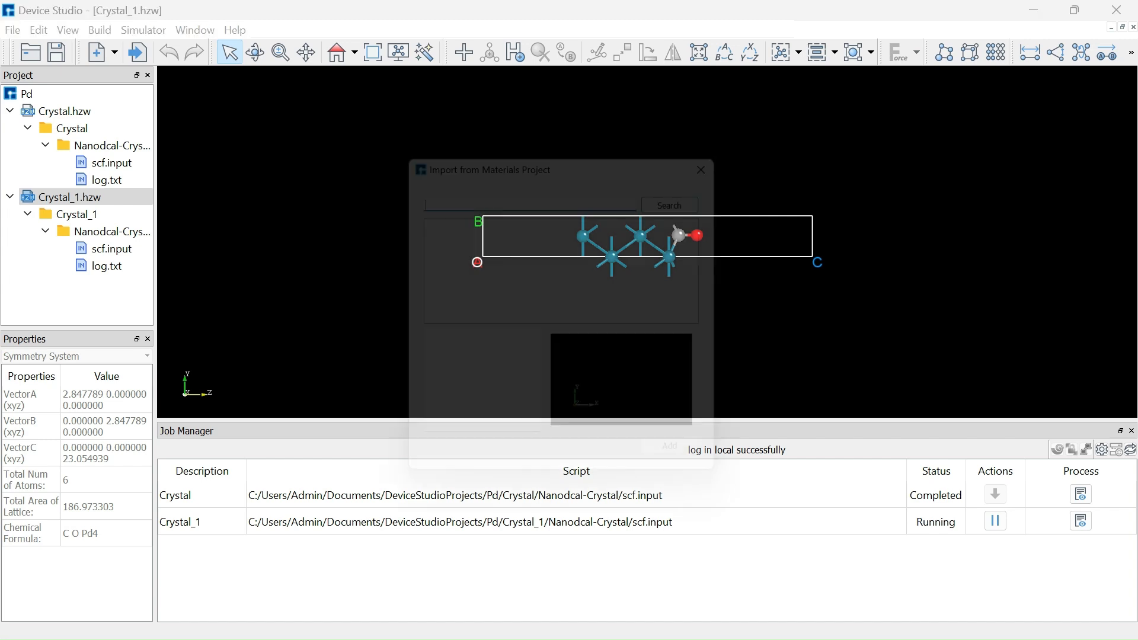
{"action": "type", "text": "Pd"}
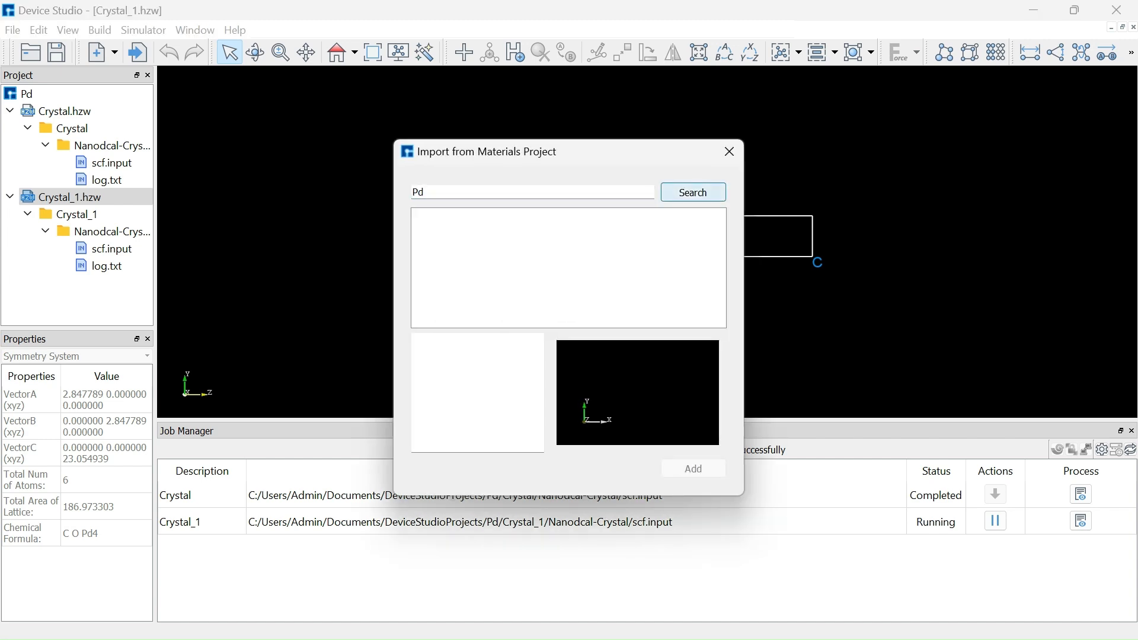
{"action": "left_click", "coordinate": [693, 192]}
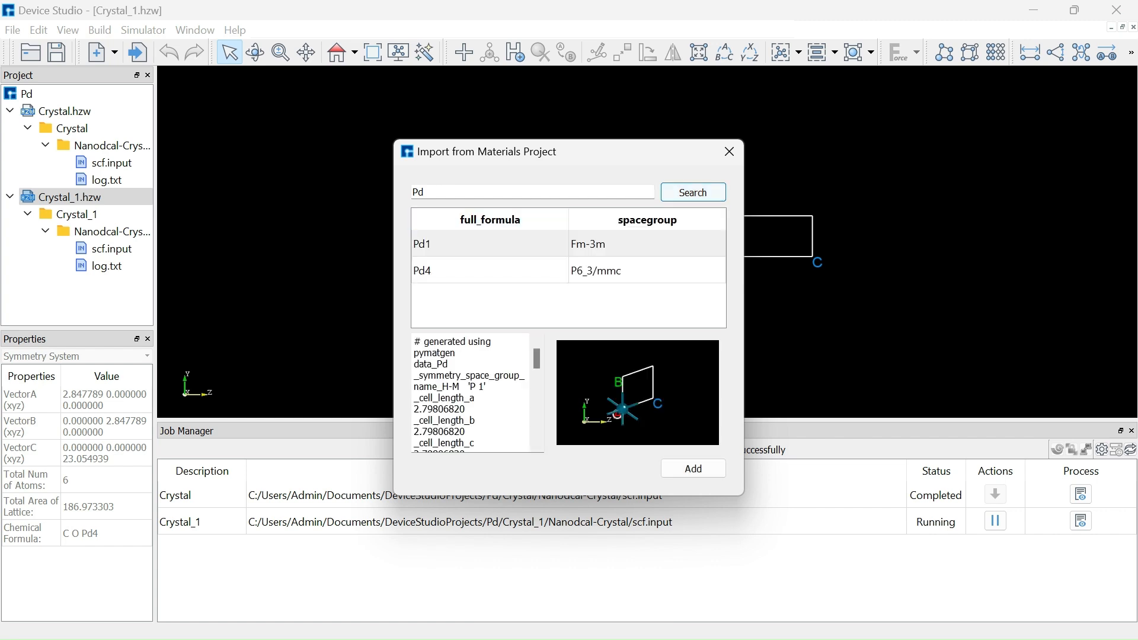
{"action": "left_click", "coordinate": [490, 271]}
{"action": "left_click", "coordinate": [490, 243]}
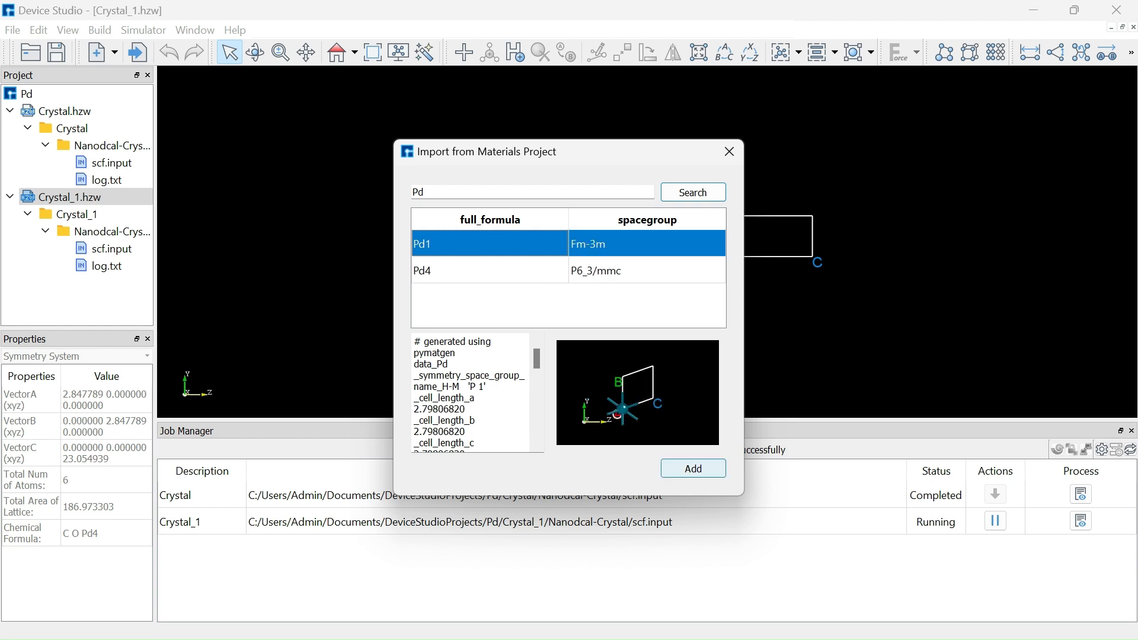
{"action": "left_click", "coordinate": [694, 468]}
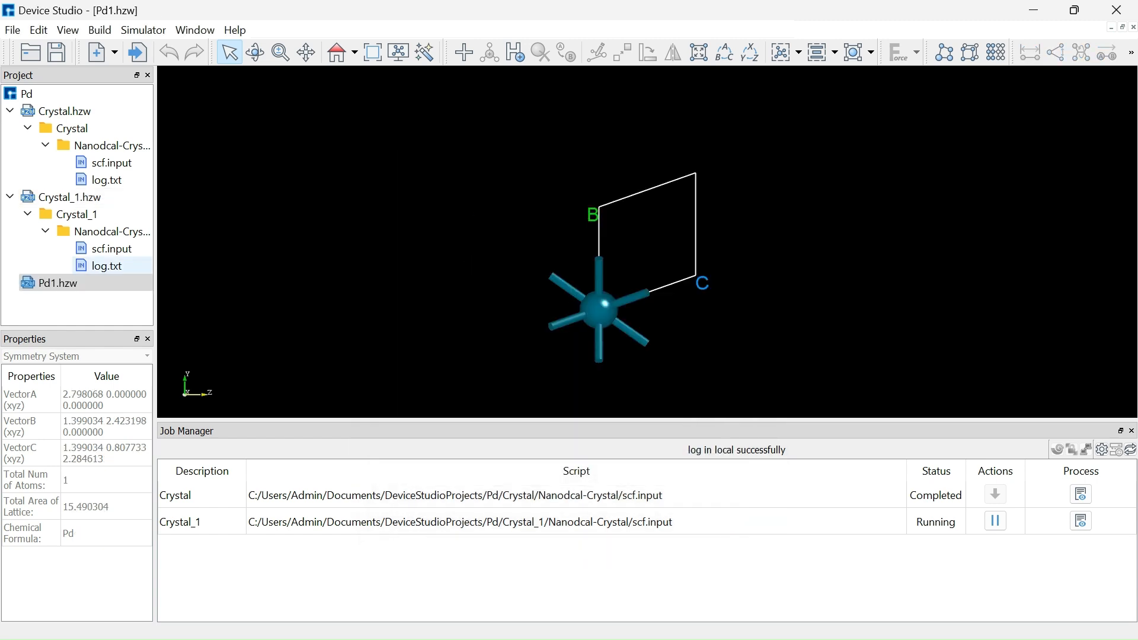
Step: Show the Pd1 crystal in the xy view and rotate it slightly to examine its unit cell
{"action": "left_click", "coordinate": [353, 52]}
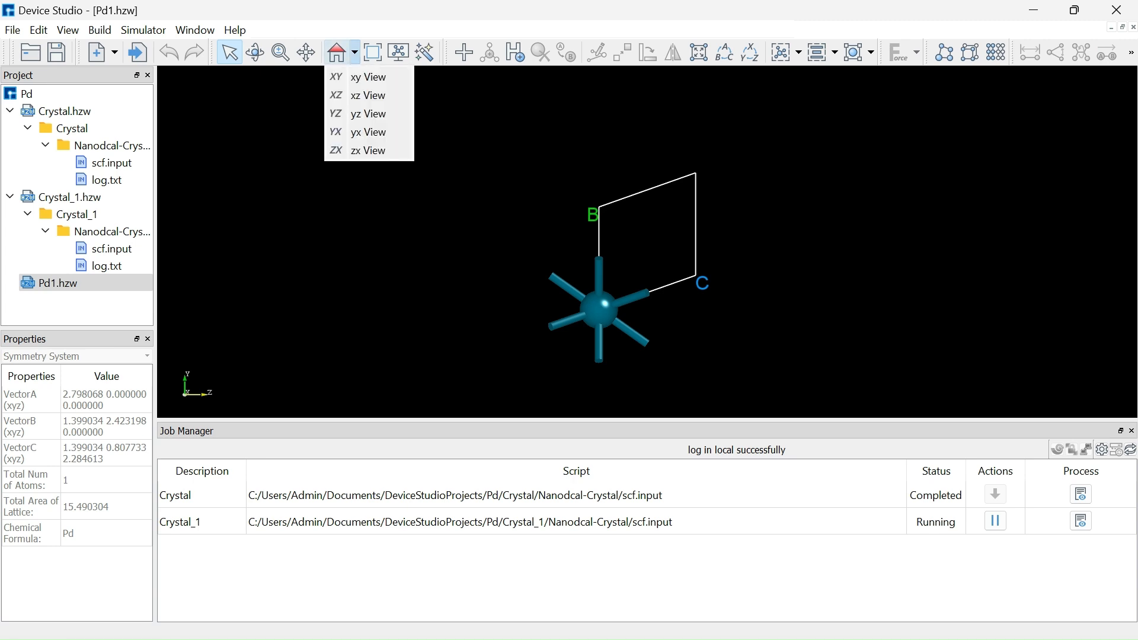
{"action": "left_click", "coordinate": [354, 52]}
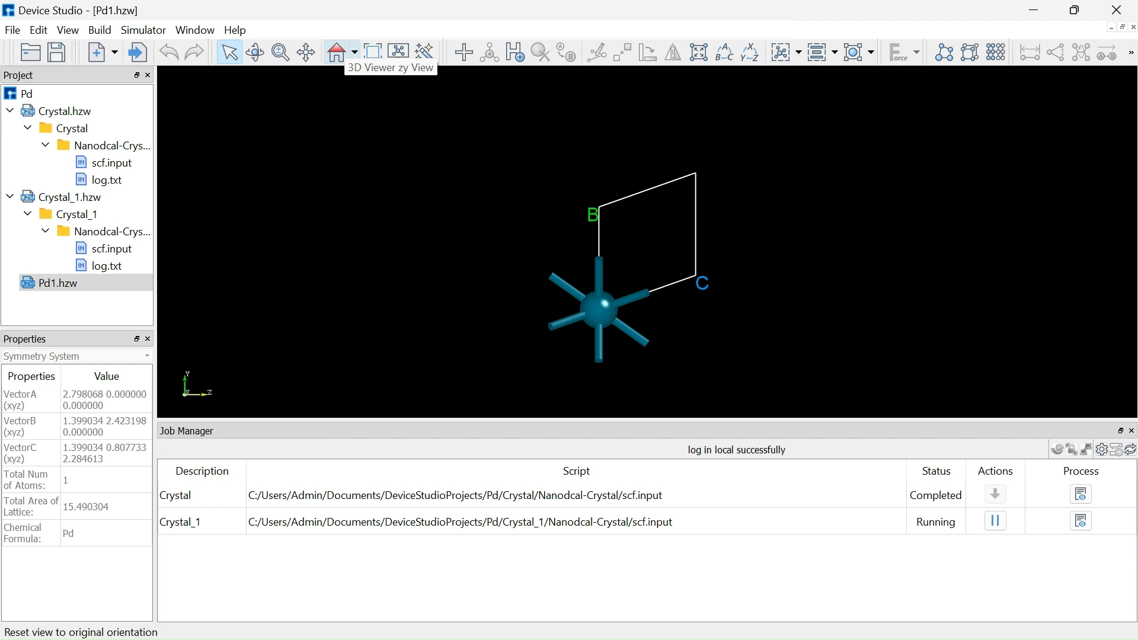
{"action": "left_click", "coordinate": [338, 53]}
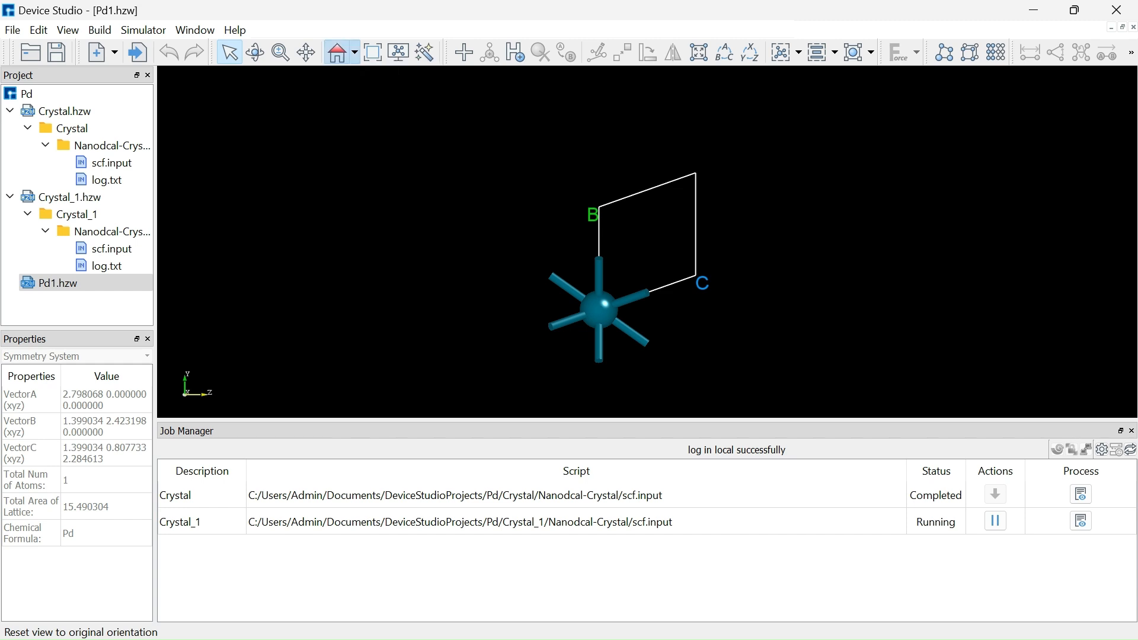
{"action": "left_click", "coordinate": [354, 52]}
{"action": "left_click", "coordinate": [368, 77]}
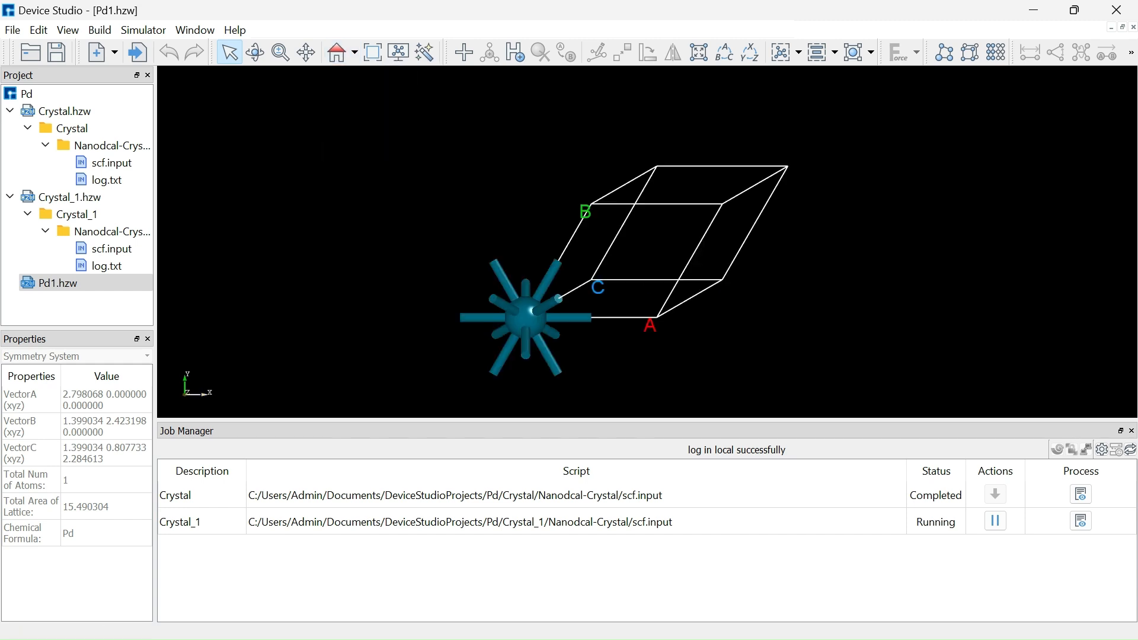
{"action": "right_click_drag", "start_coordinate": [598, 267], "coordinate": [657, 266]}
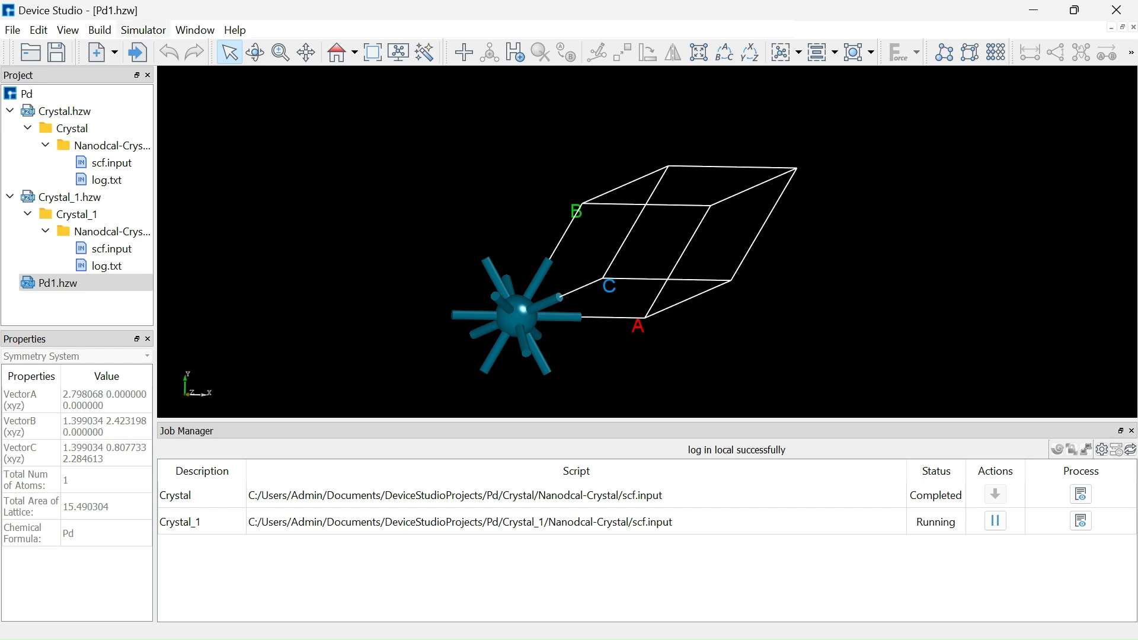
Step: Start a Nanodcal SCF calculation for Pd1 and set the k-point sampling n1, n2 and n3 to 9 each
{"action": "left_click", "coordinate": [144, 30]}
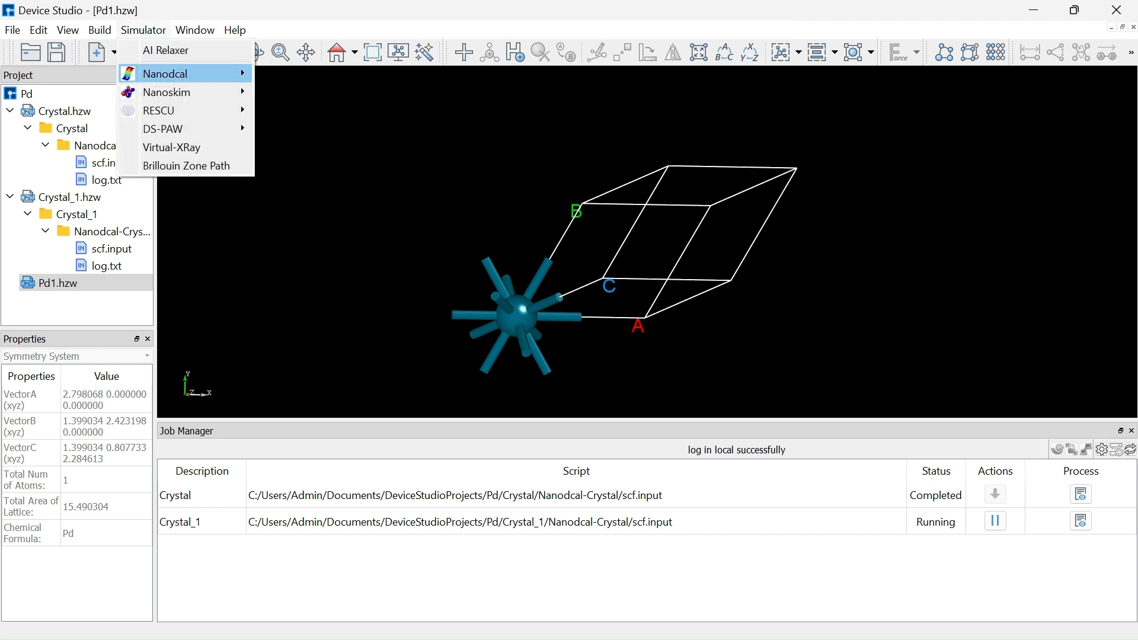
{"action": "mouse_move", "coordinate": [177, 73]}
{"action": "left_click", "coordinate": [312, 118]}
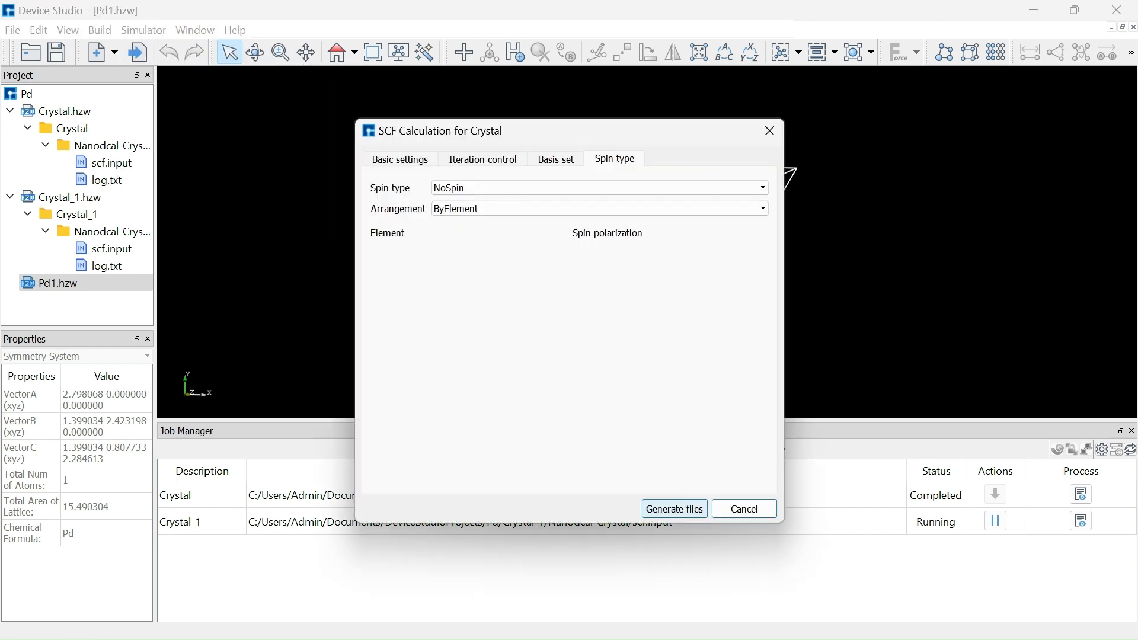
{"action": "left_click", "coordinate": [401, 159]}
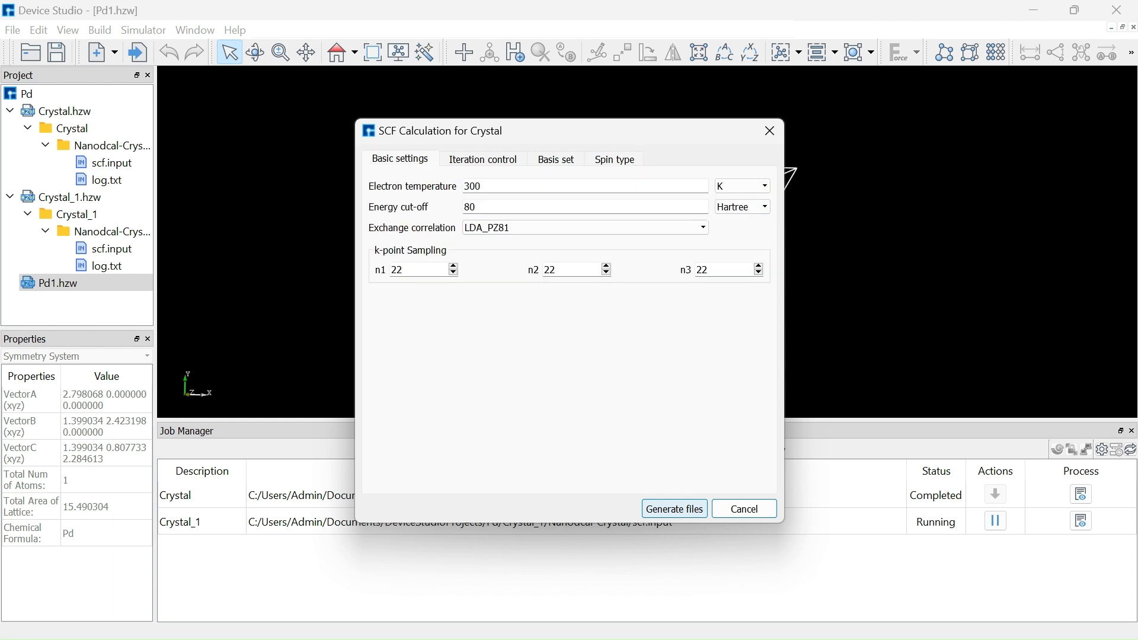
{"action": "key", "text": "BackSpace"}
{"action": "key", "text": "BackSpace"}
{"action": "type", "text": "9"}
{"action": "key", "text": "Tab"}
{"action": "type", "text": "9"}
{"action": "key", "text": "Tab"}
{"action": "type", "text": "9"}
Step: Review Pd1's iteration control and basis set settings, keep NoSpin as the spin type, and generate the SCF input files
{"action": "left_click", "coordinate": [483, 160]}
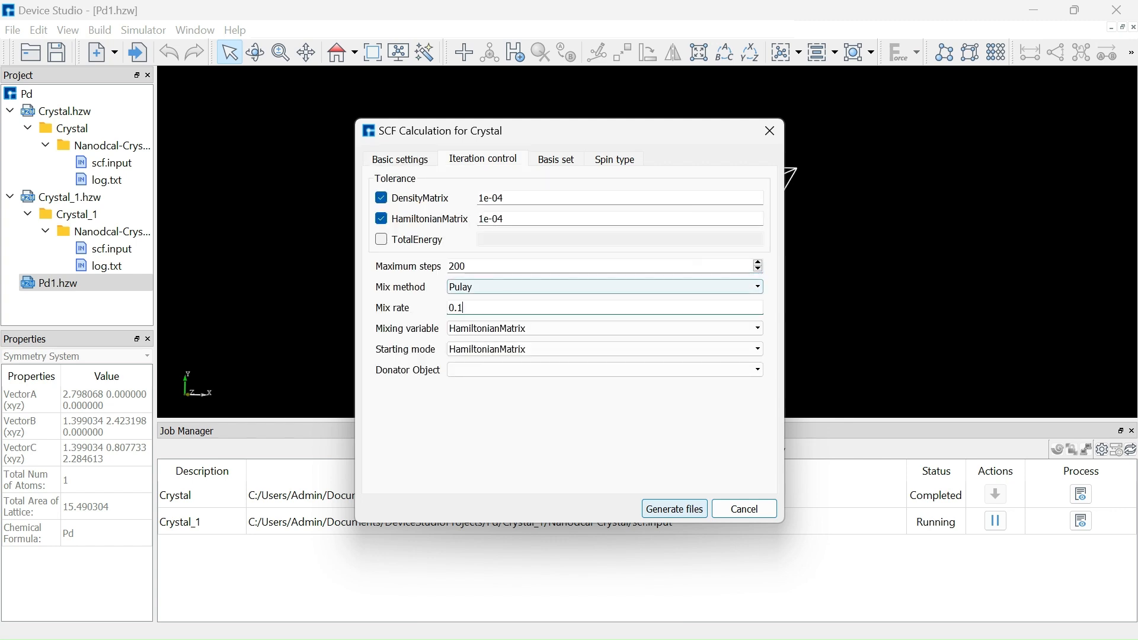
{"action": "left_click", "coordinate": [556, 160]}
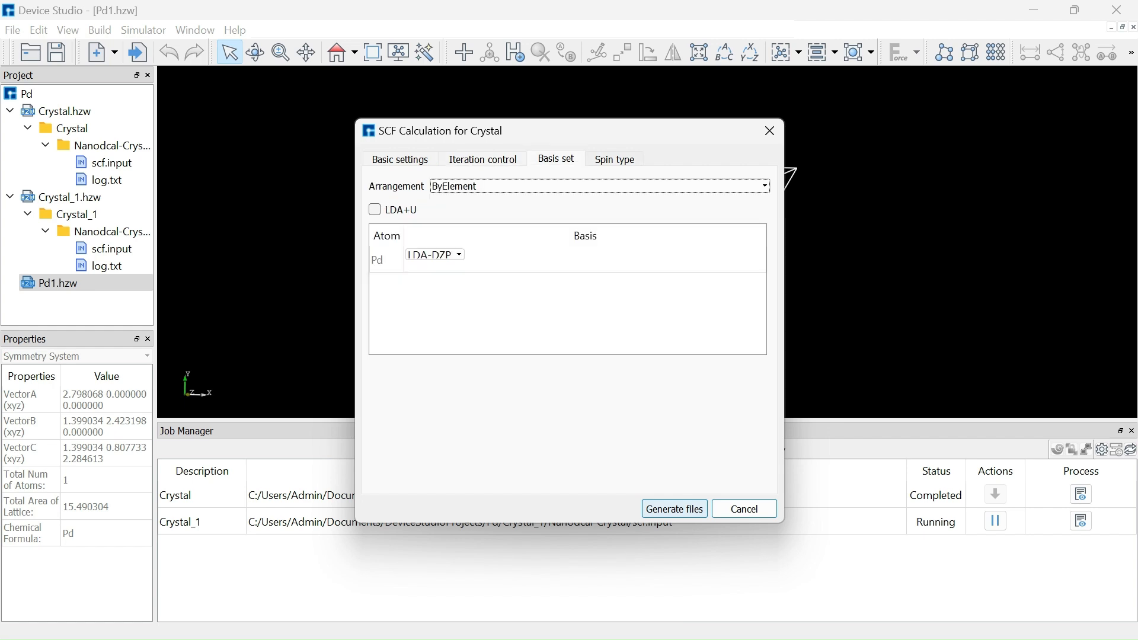
{"action": "left_click", "coordinate": [615, 160]}
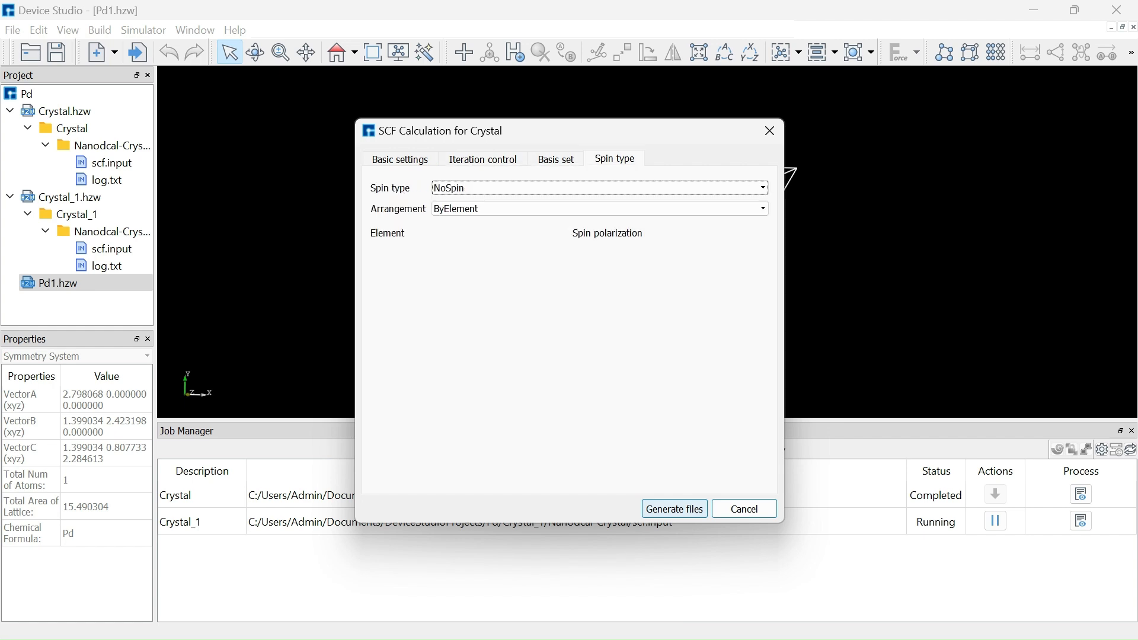
{"action": "left_click_drag", "start_coordinate": [356, 120], "coordinate": [276, 92]}
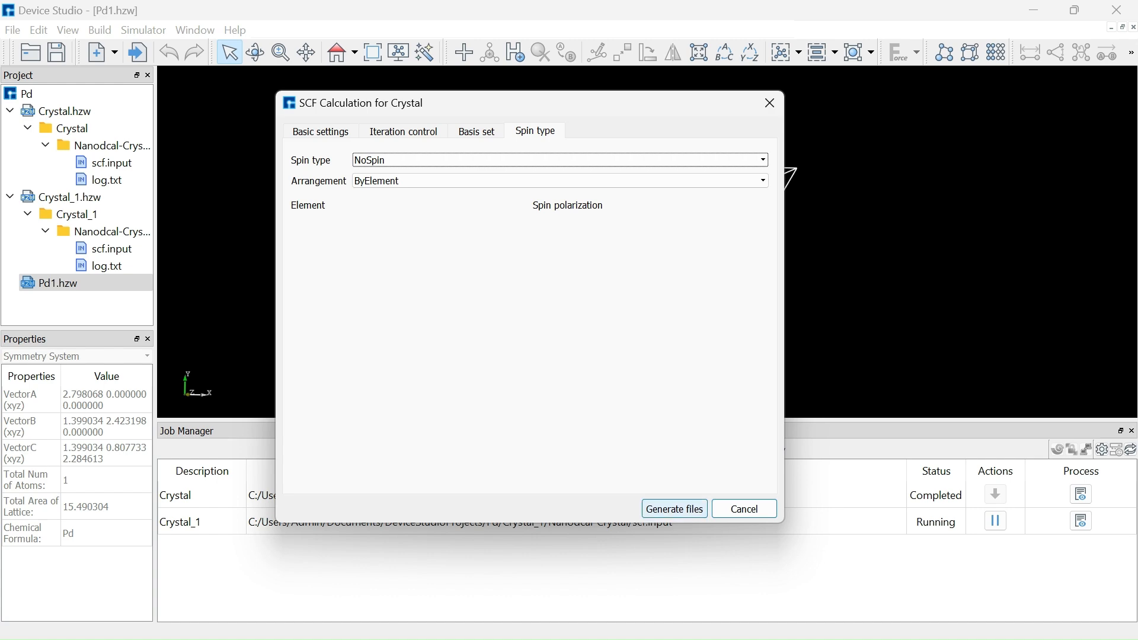
{"action": "key", "text": "Return"}
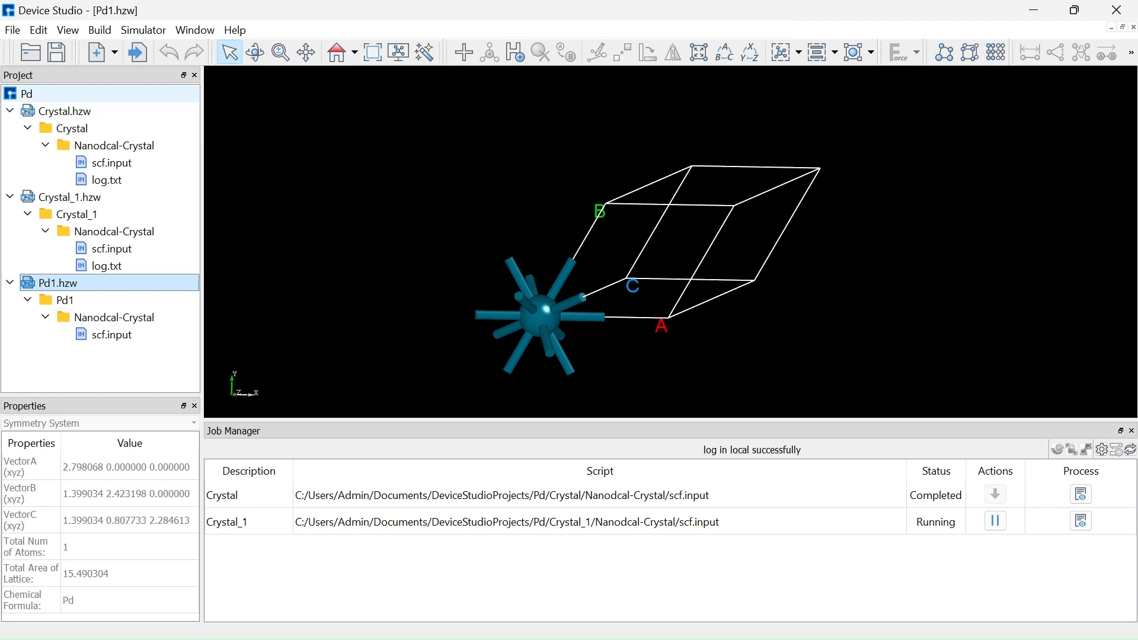
Step: Delete the Pd1 folder with its generated Nanodcal input files from the project
{"action": "right_click", "coordinate": [76, 298]}
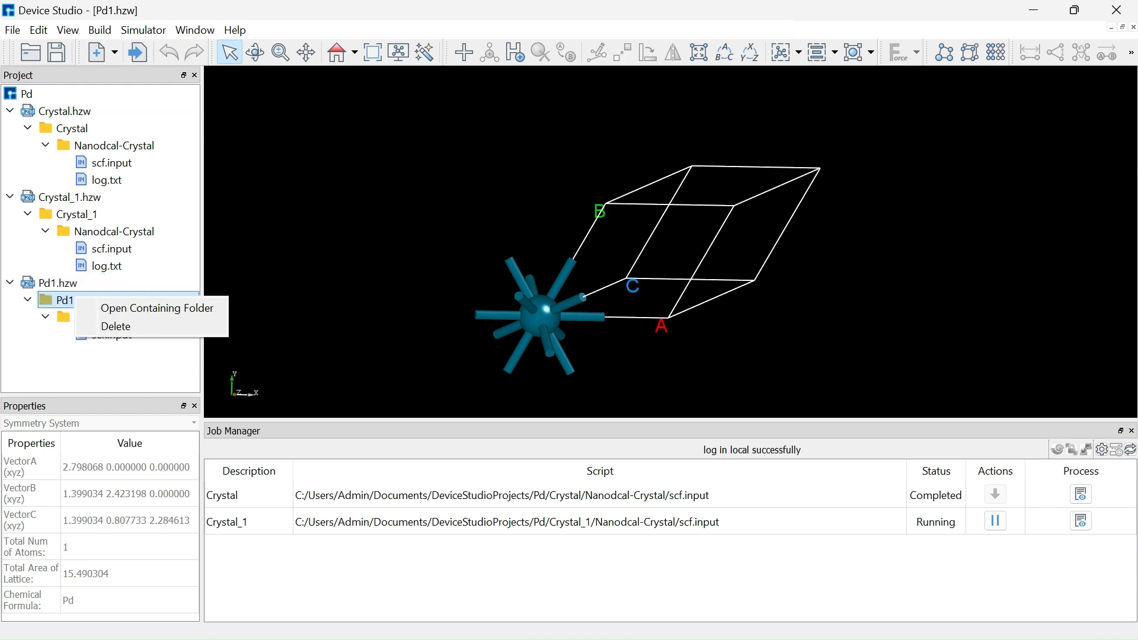
{"action": "left_click", "coordinate": [104, 322]}
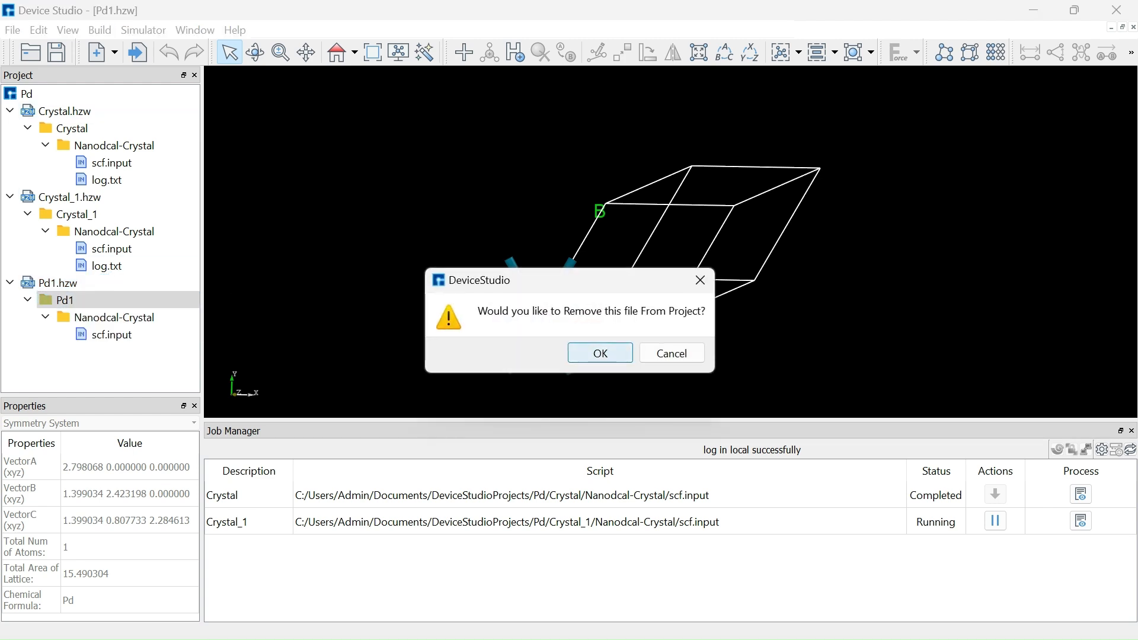
{"action": "left_click", "coordinate": [600, 353]}
Step: Start a Nanodcal Relax calculation for the Pd1 structure and check its relaxation method and force convergence settings
{"action": "left_click", "coordinate": [59, 284]}
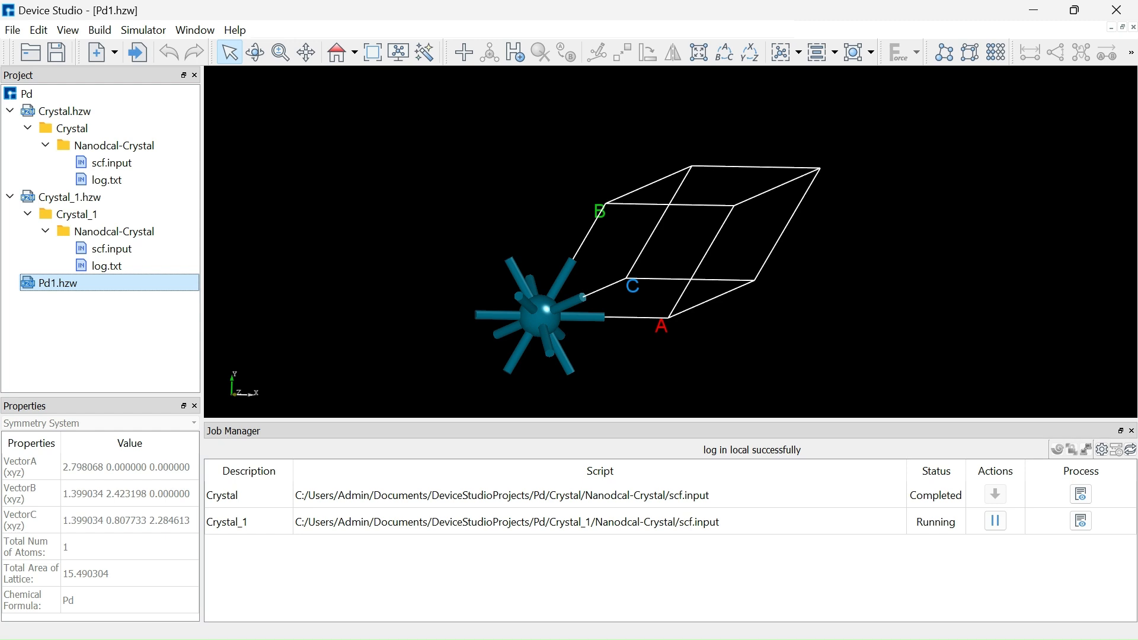
{"action": "left_click", "coordinate": [144, 30]}
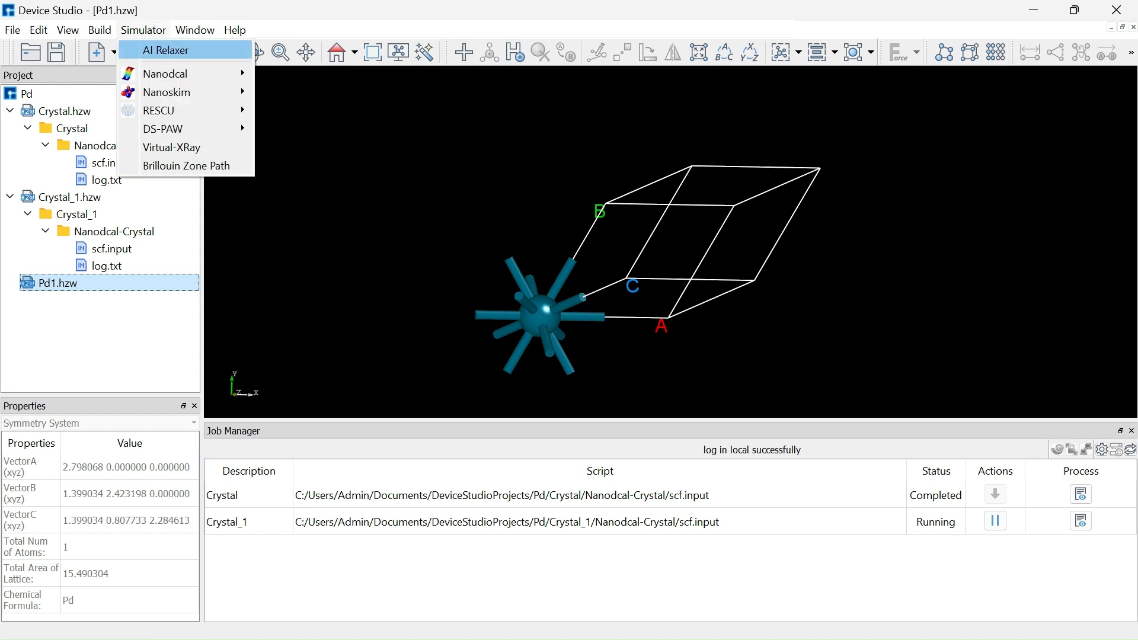
{"action": "mouse_move", "coordinate": [178, 73]}
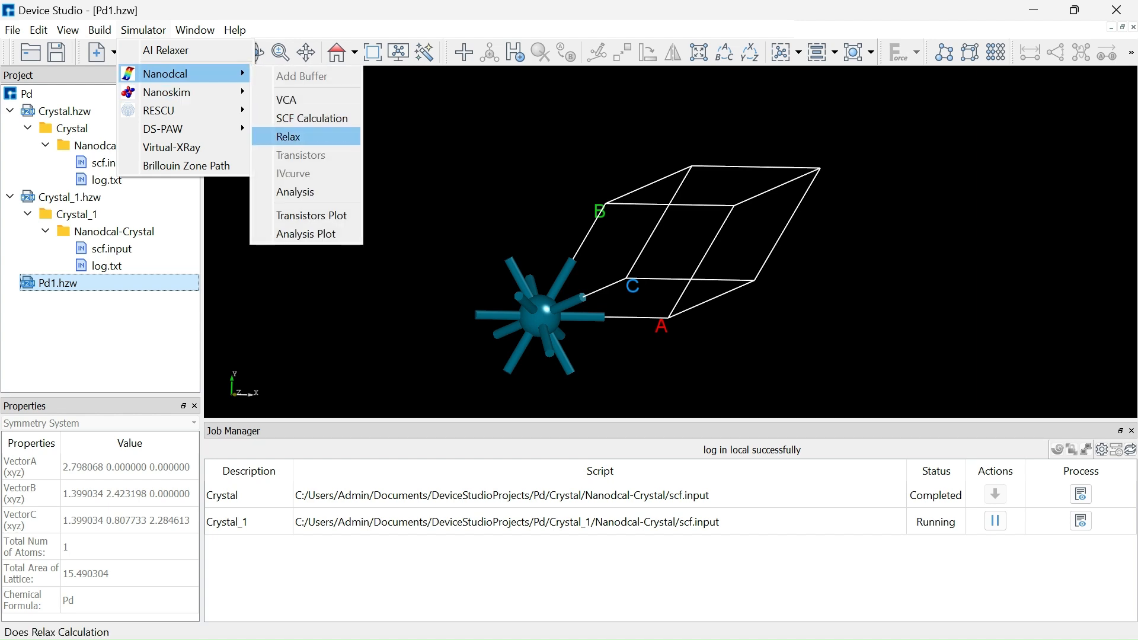
{"action": "left_click", "coordinate": [289, 136]}
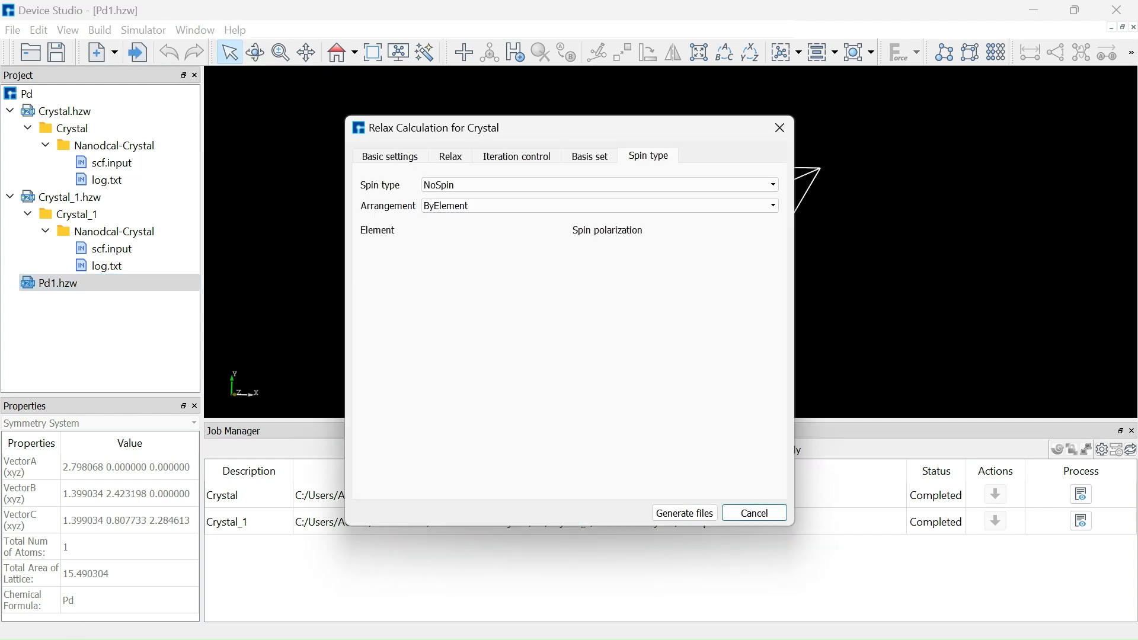
{"action": "left_click", "coordinate": [451, 156]}
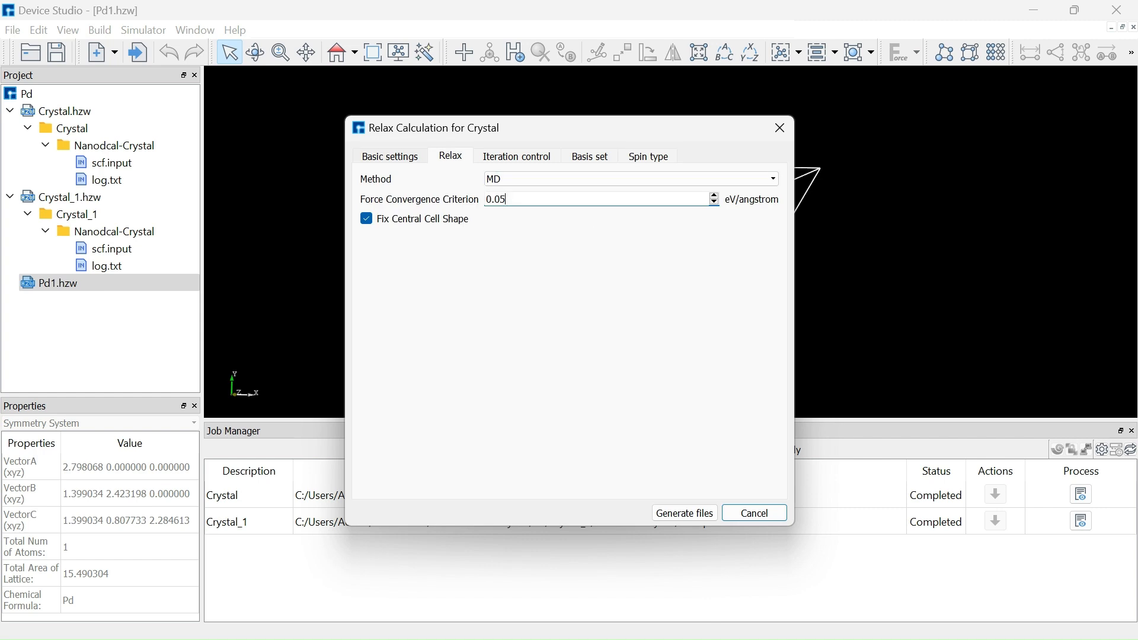
Step: Set the Pd1 relaxation's k-point sampling n1, n2 and n3 to 9 each
{"action": "left_click", "coordinate": [390, 156]}
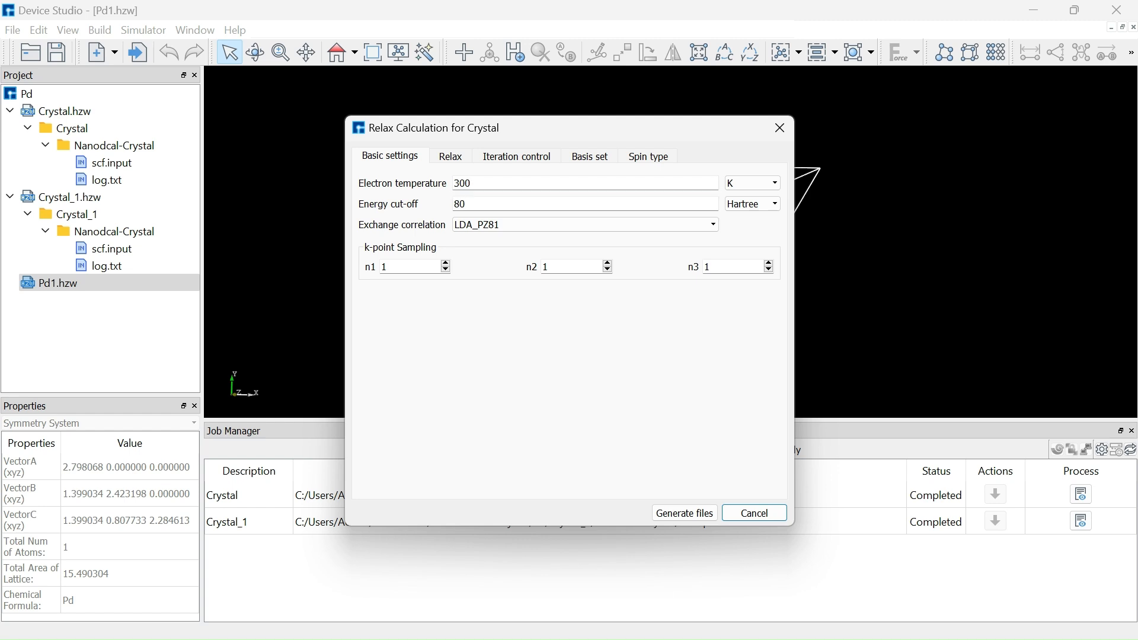
{"action": "left_click", "coordinate": [585, 225]}
{"action": "left_click", "coordinate": [585, 224]}
{"action": "key", "text": "BackSpace"}
{"action": "type", "text": "9"}
{"action": "key", "text": "Tab"}
{"action": "type", "text": "9"}
{"action": "key", "text": "Tab"}
{"action": "type", "text": "9"}
Step: Keep MD as the relaxation method, review the iteration control, basis set and spin type settings, and generate the Relax input files
{"action": "left_click", "coordinate": [451, 156]}
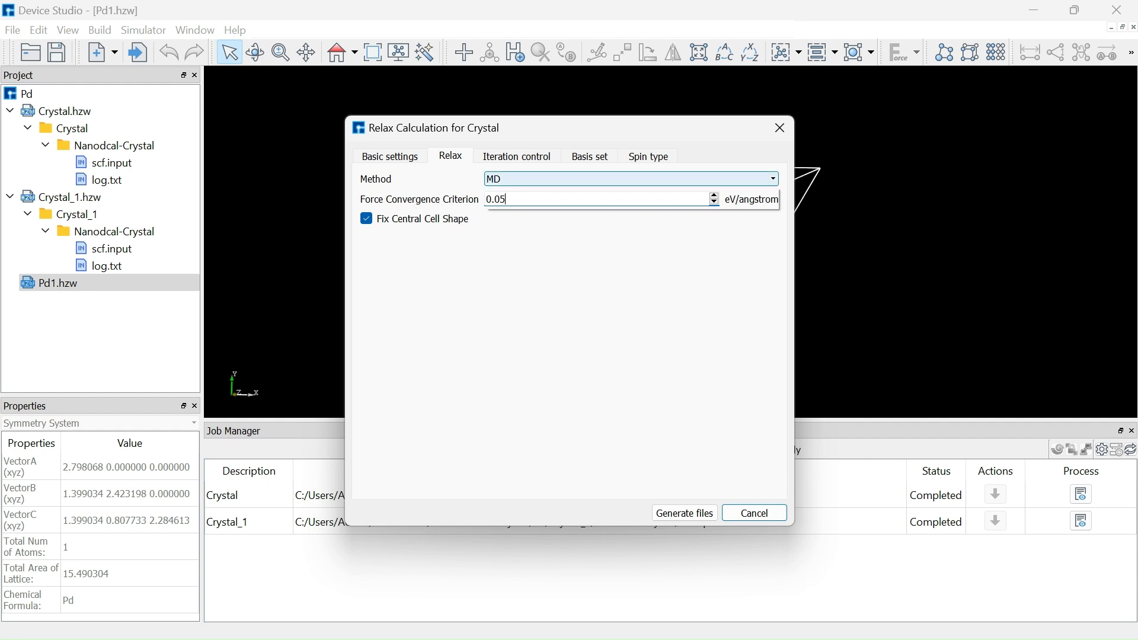
{"action": "left_click", "coordinate": [631, 178]}
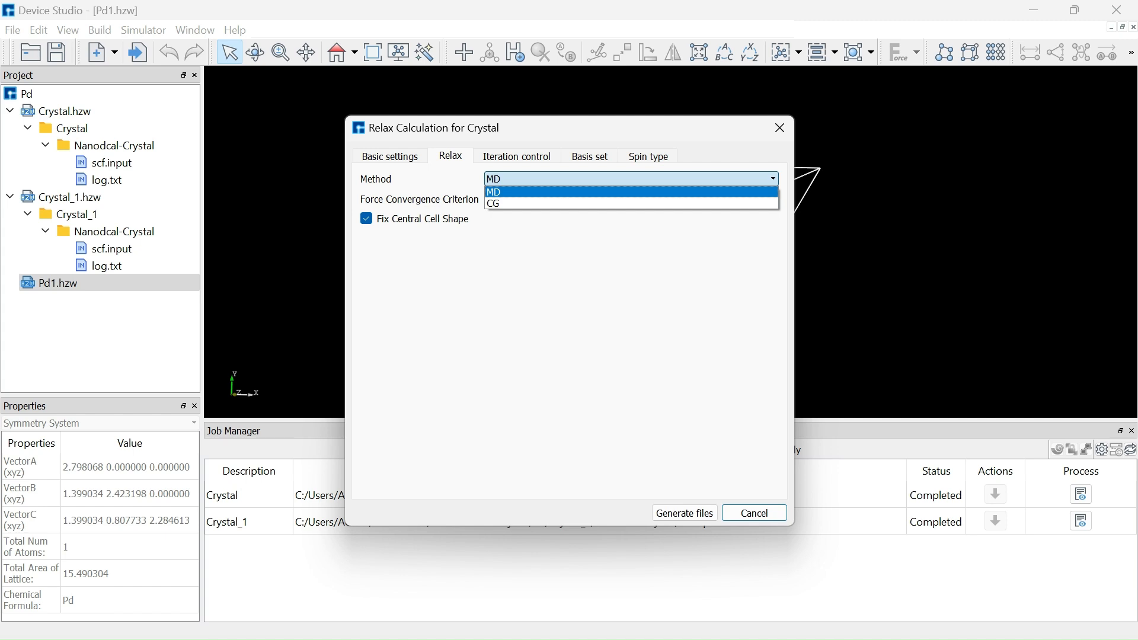
{"action": "left_click", "coordinate": [631, 192]}
{"action": "left_click", "coordinate": [516, 156]}
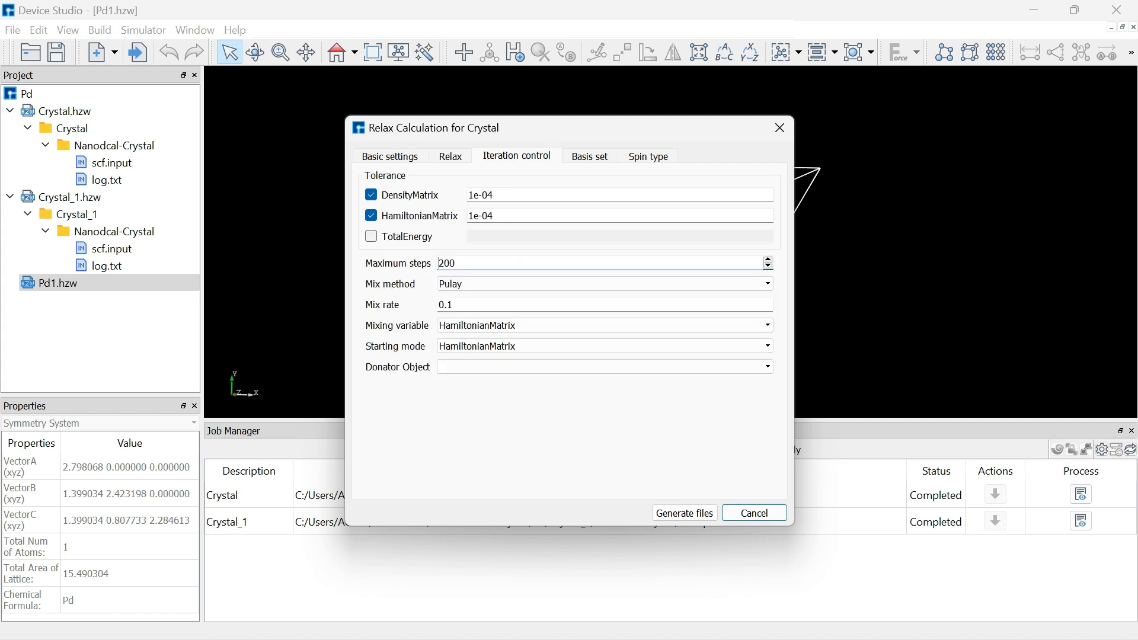
{"action": "left_click", "coordinate": [590, 155]}
{"action": "left_click", "coordinate": [649, 156]}
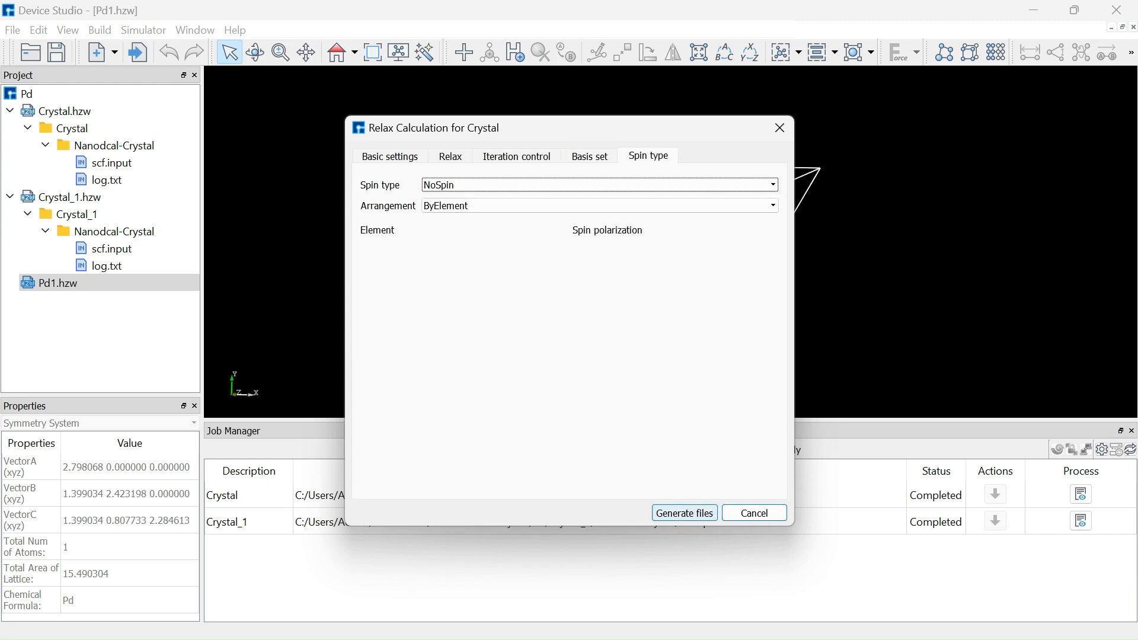
{"action": "left_click", "coordinate": [685, 513]}
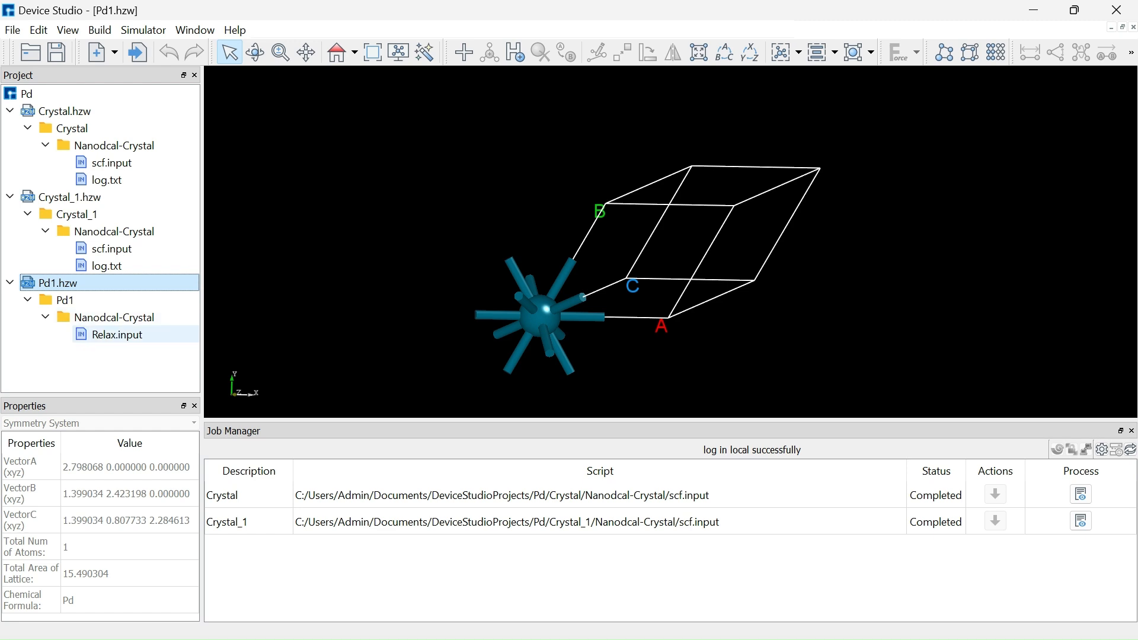
Step: Run Pd1's Relax.input as a job and close its job status window
{"action": "left_click", "coordinate": [117, 335]}
{"action": "right_click", "coordinate": [132, 335]}
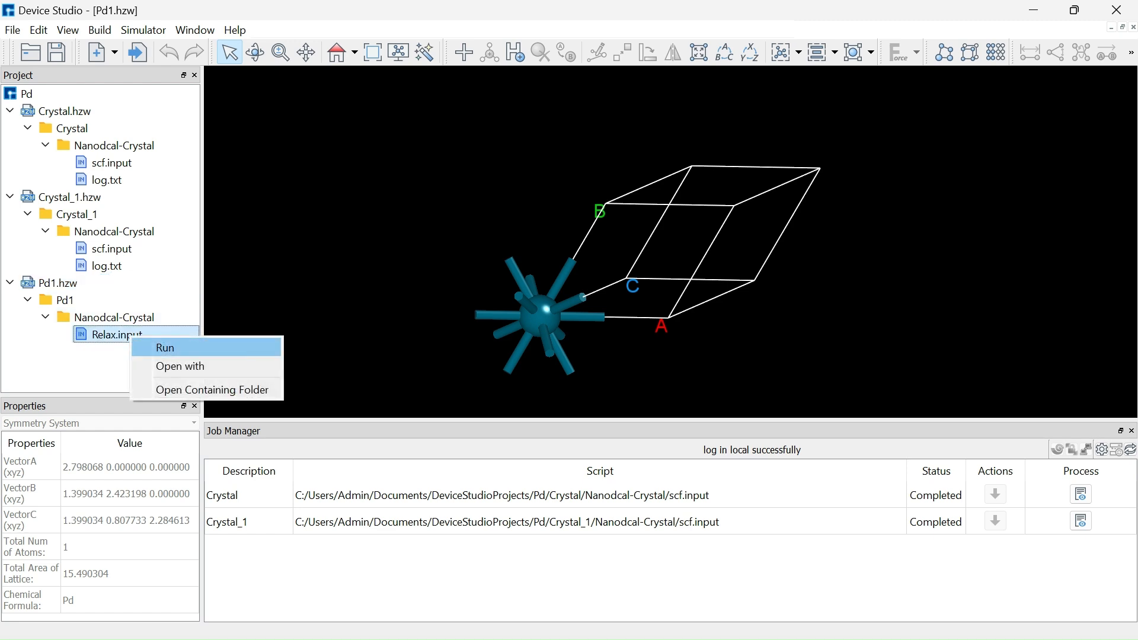
{"action": "left_click", "coordinate": [167, 348]}
{"action": "left_click", "coordinate": [584, 478]}
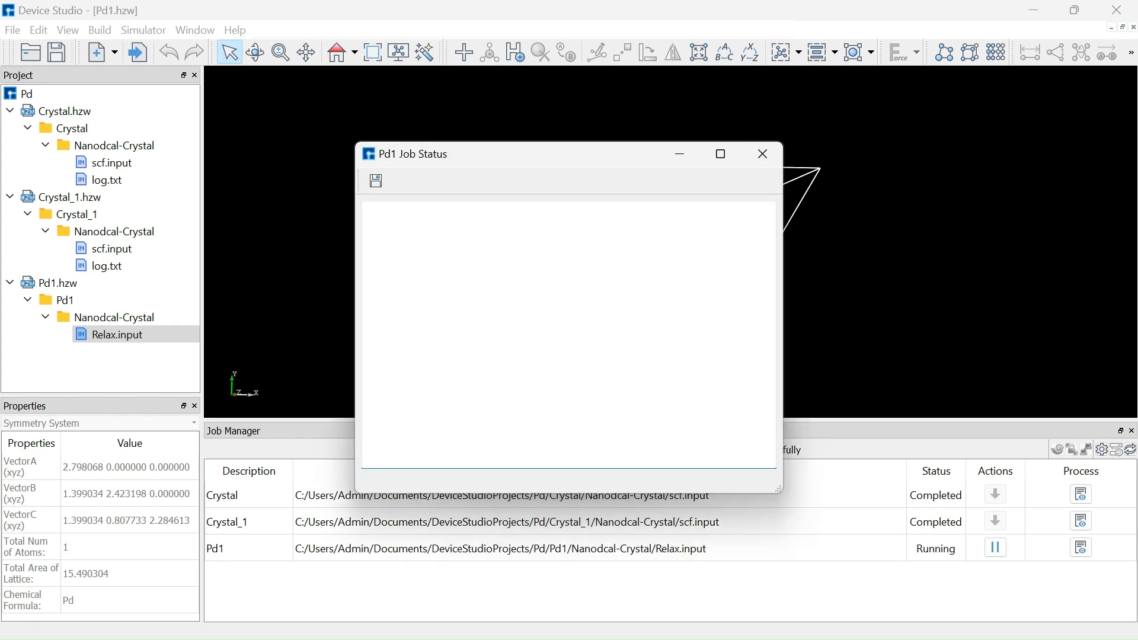
{"action": "left_click", "coordinate": [763, 154]}
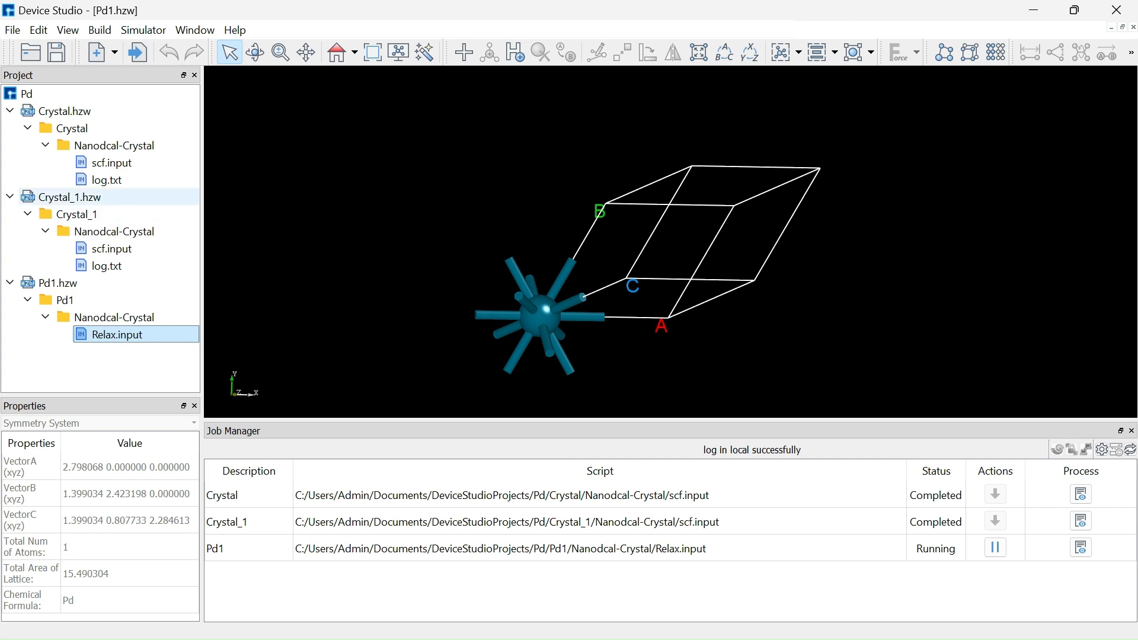
Step: Open the Crystal_1 structure and check the job status output of its SCF calculation
{"action": "double_click", "coordinate": [66, 197]}
{"action": "scroll", "coordinate": [672, 242], "scroll_direction": "up", "scroll_amount": 6}
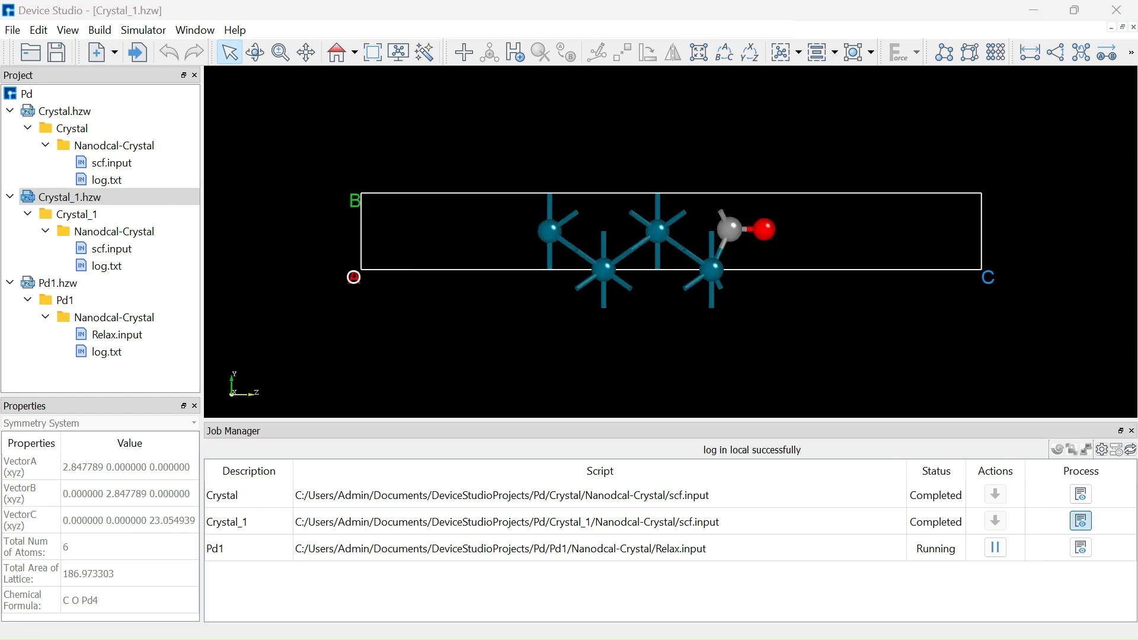
{"action": "left_click", "coordinate": [1082, 521]}
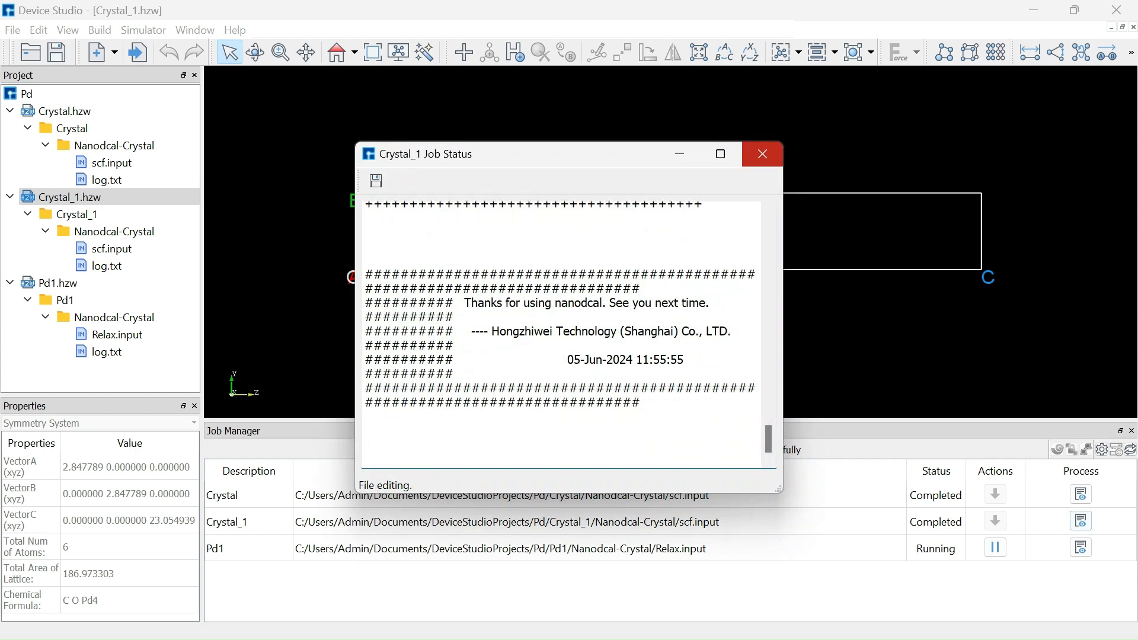
{"action": "left_click", "coordinate": [763, 154]}
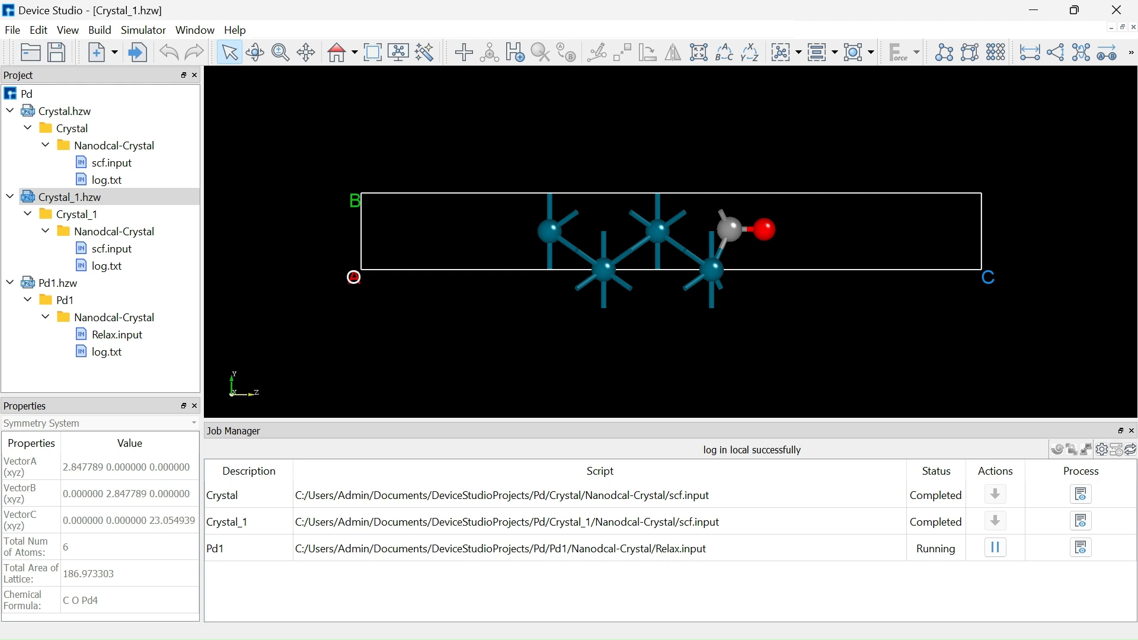
Step: Open Pd1's log.txt in an enlarged window and read the relaxation's system and parameter summary
{"action": "right_click", "coordinate": [115, 350]}
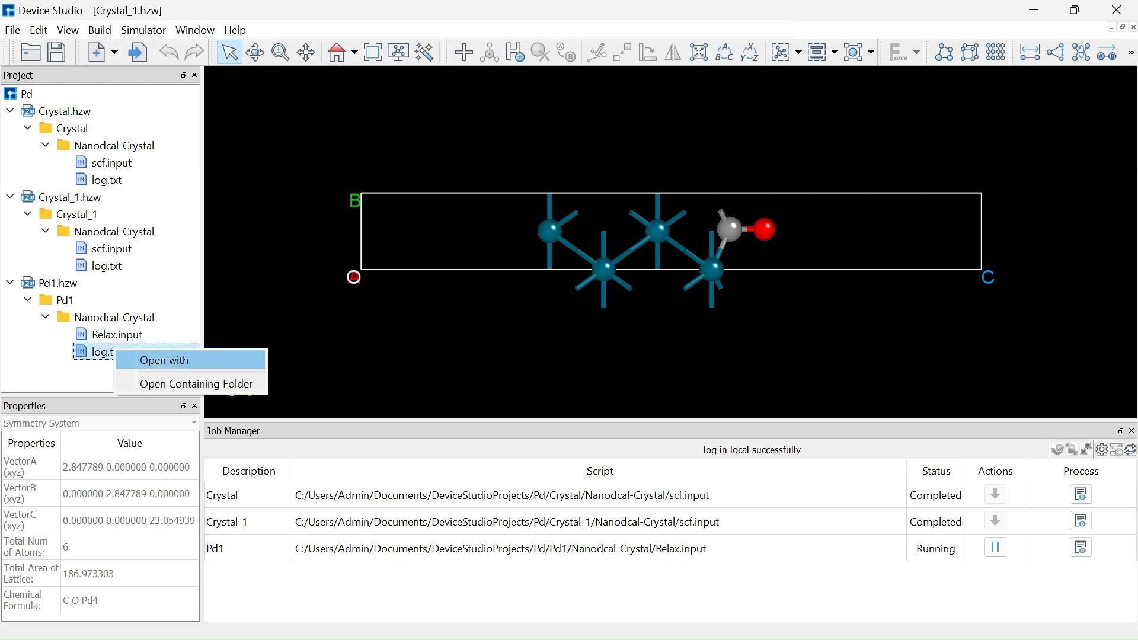
{"action": "left_click", "coordinate": [165, 360]}
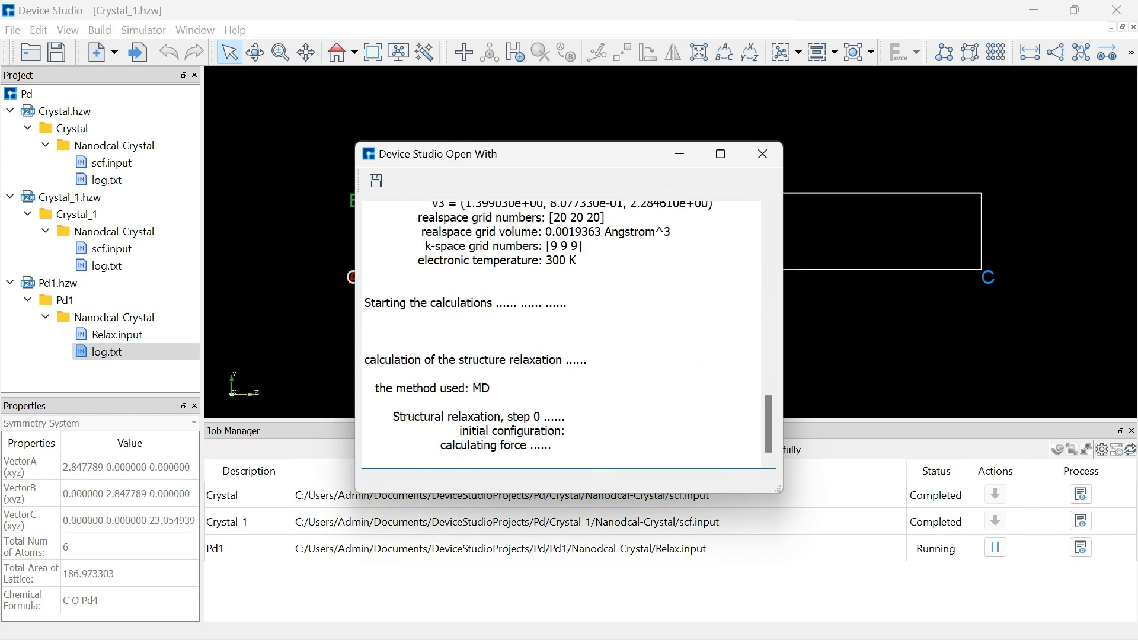
{"action": "left_click_drag", "start_coordinate": [355, 143], "coordinate": [283, 108]}
{"action": "scroll", "coordinate": [525, 317], "scroll_direction": "up", "scroll_amount": 8}
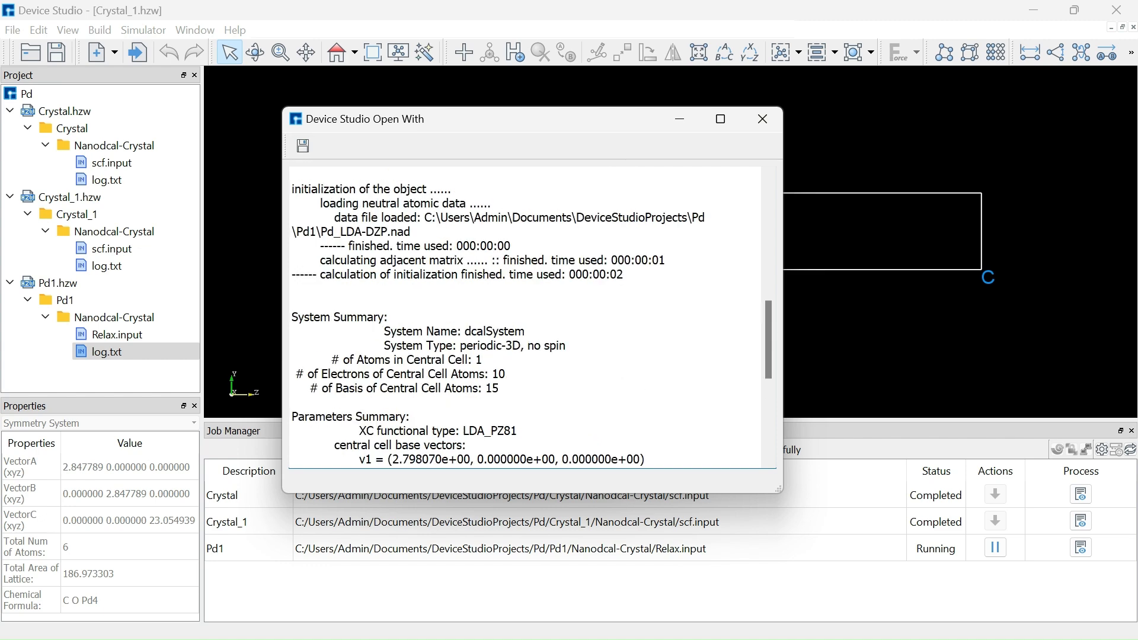
{"action": "left_click", "coordinate": [763, 119]}
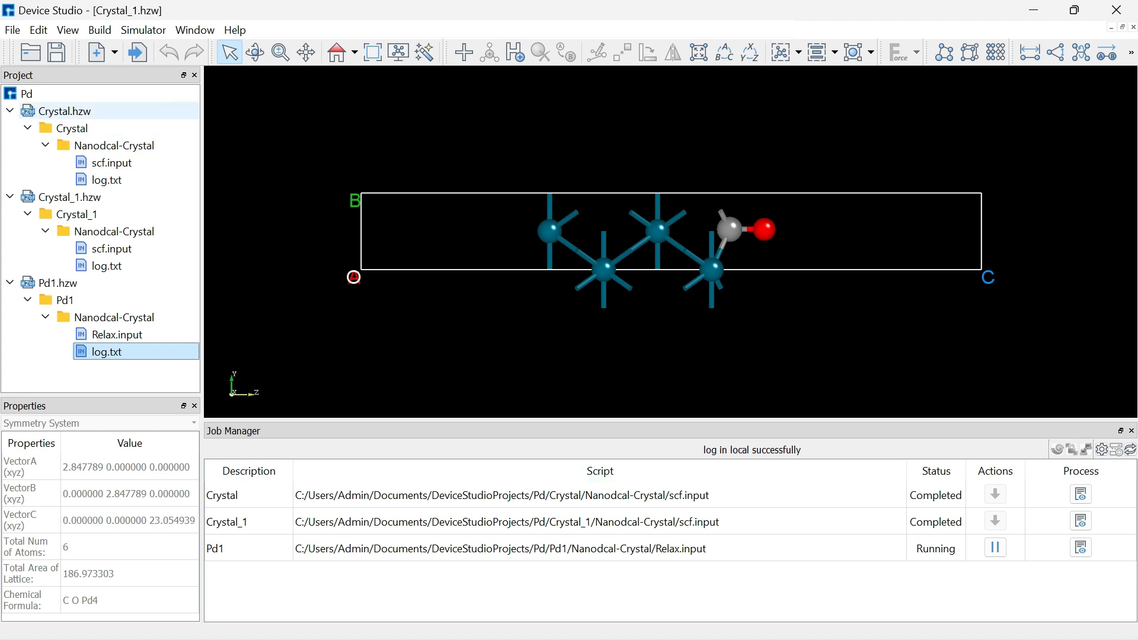
Step: Open the Crystal structure and generate Nanodcal analysis input files for its TotalEnergy calculation
{"action": "double_click", "coordinate": [64, 111]}
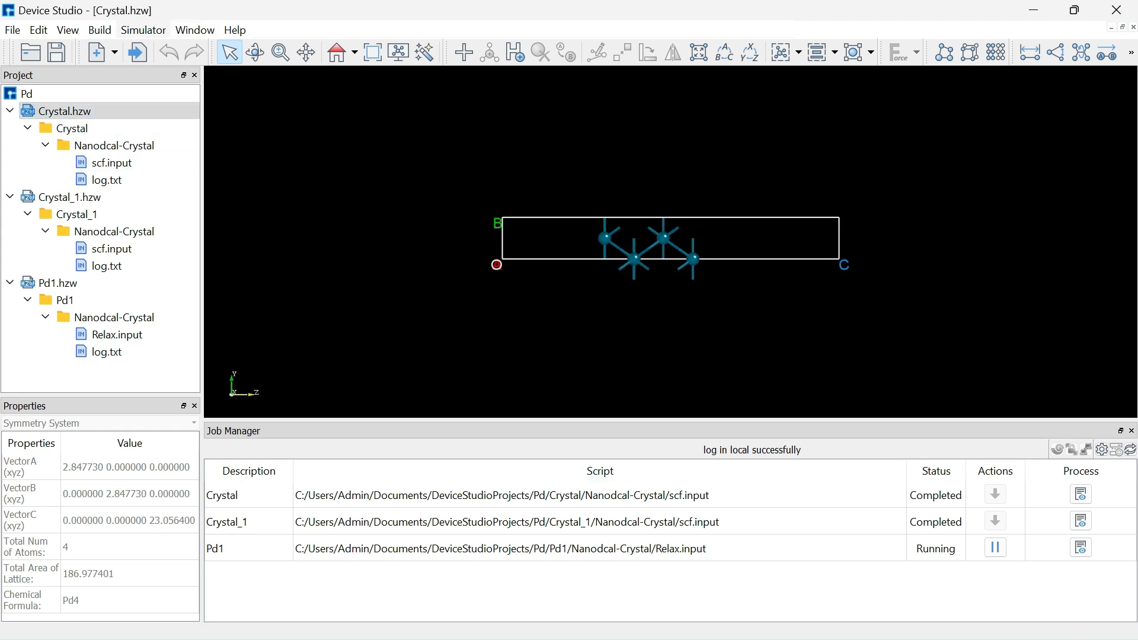
{"action": "left_click", "coordinate": [144, 30]}
{"action": "key", "text": "Escape"}
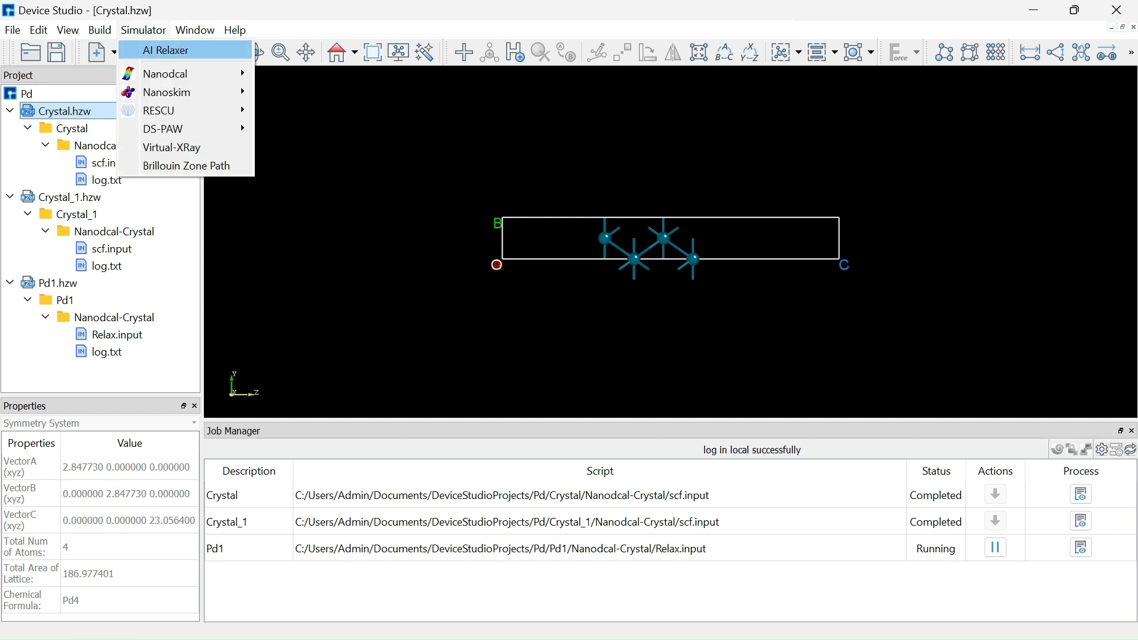
{"action": "mouse_move", "coordinate": [178, 73]}
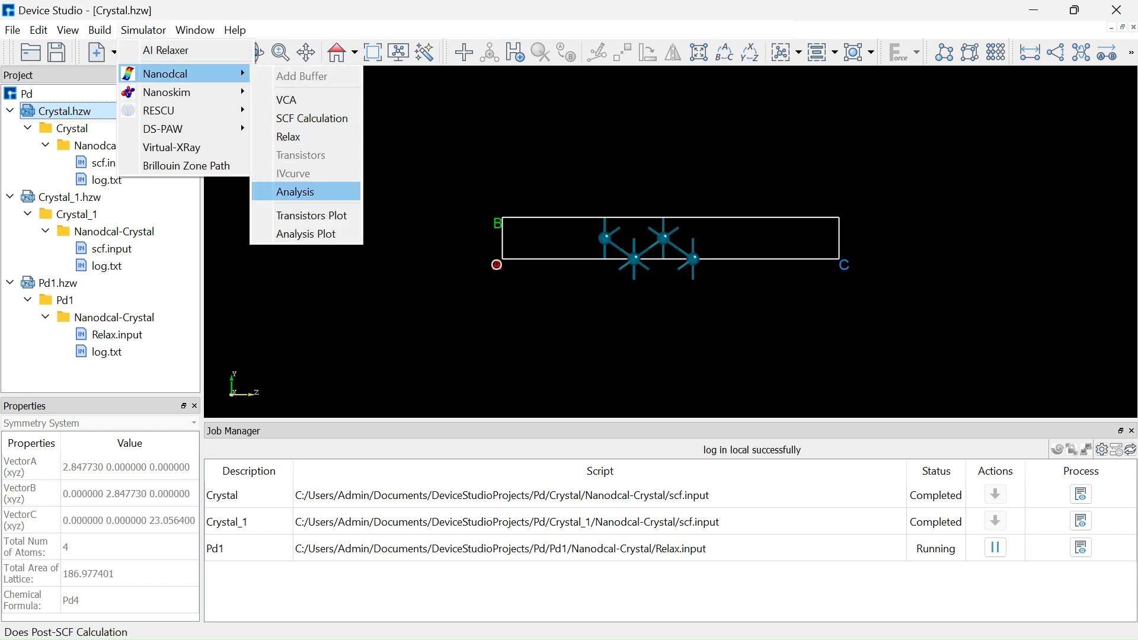
{"action": "left_click", "coordinate": [296, 191]}
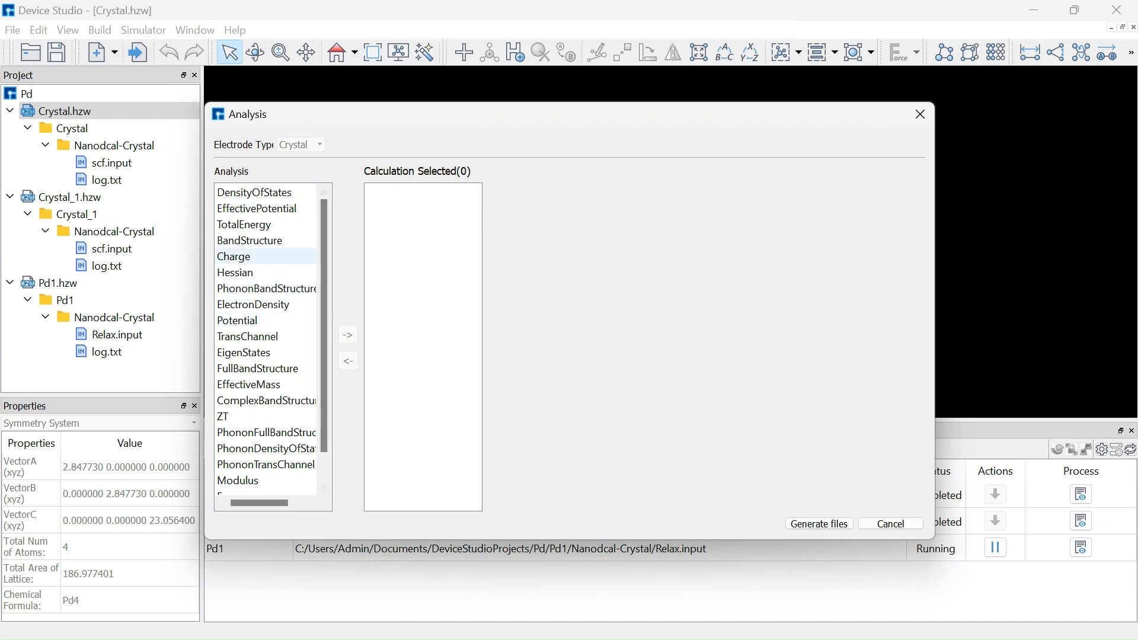
{"action": "left_click", "coordinate": [244, 224]}
{"action": "left_click", "coordinate": [348, 335]}
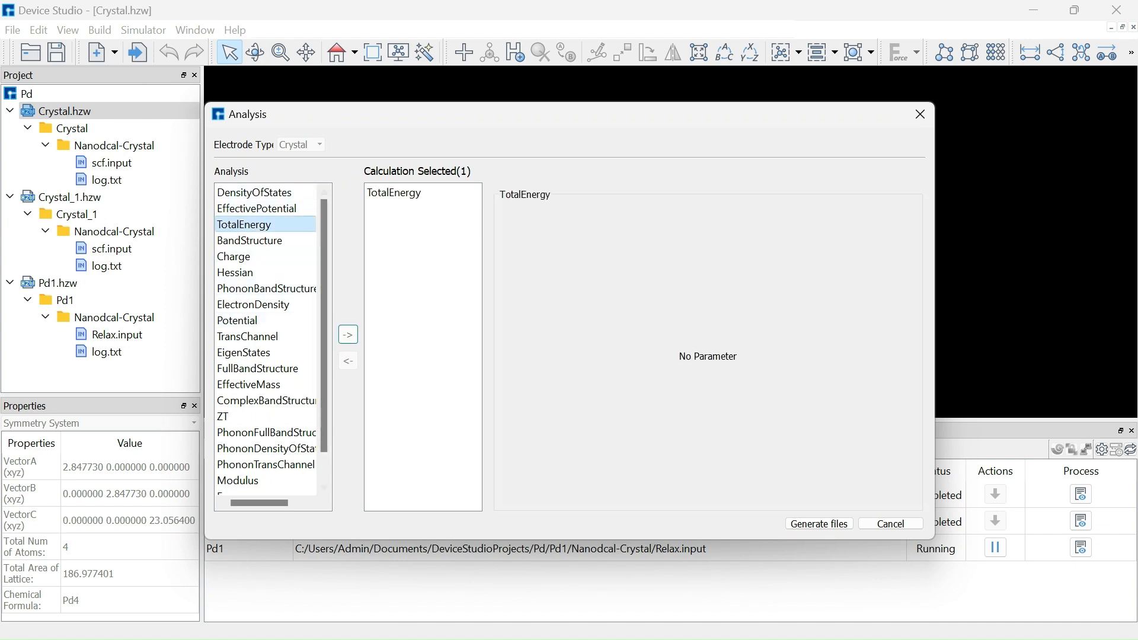
{"action": "left_click", "coordinate": [819, 524]}
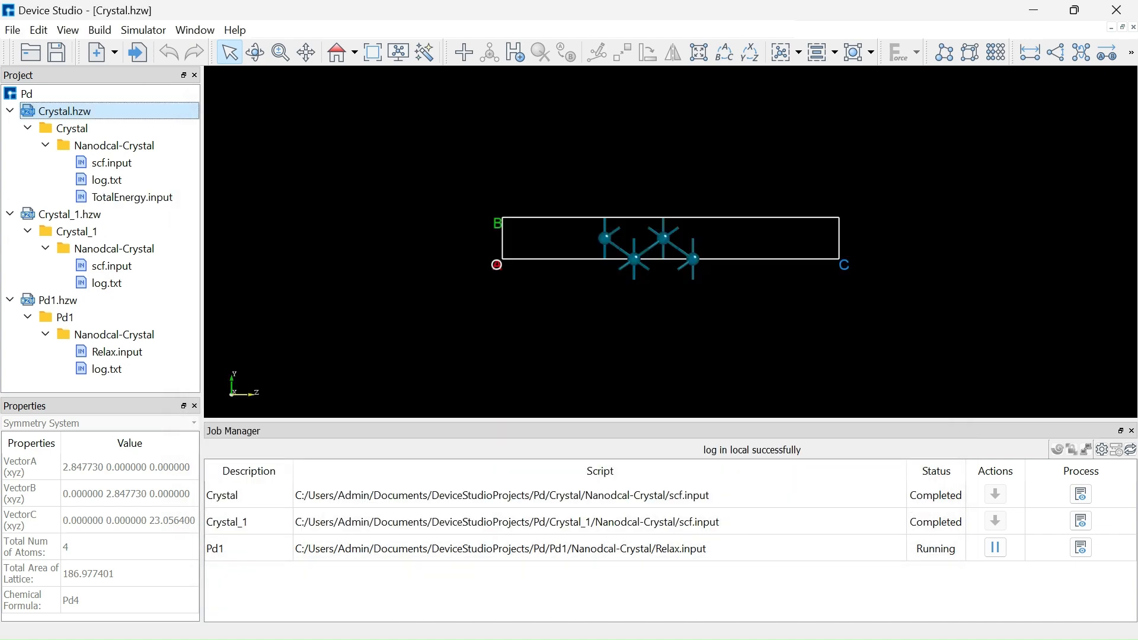
{"action": "scroll", "coordinate": [670, 242], "scroll_direction": "down", "scroll_amount": 6}
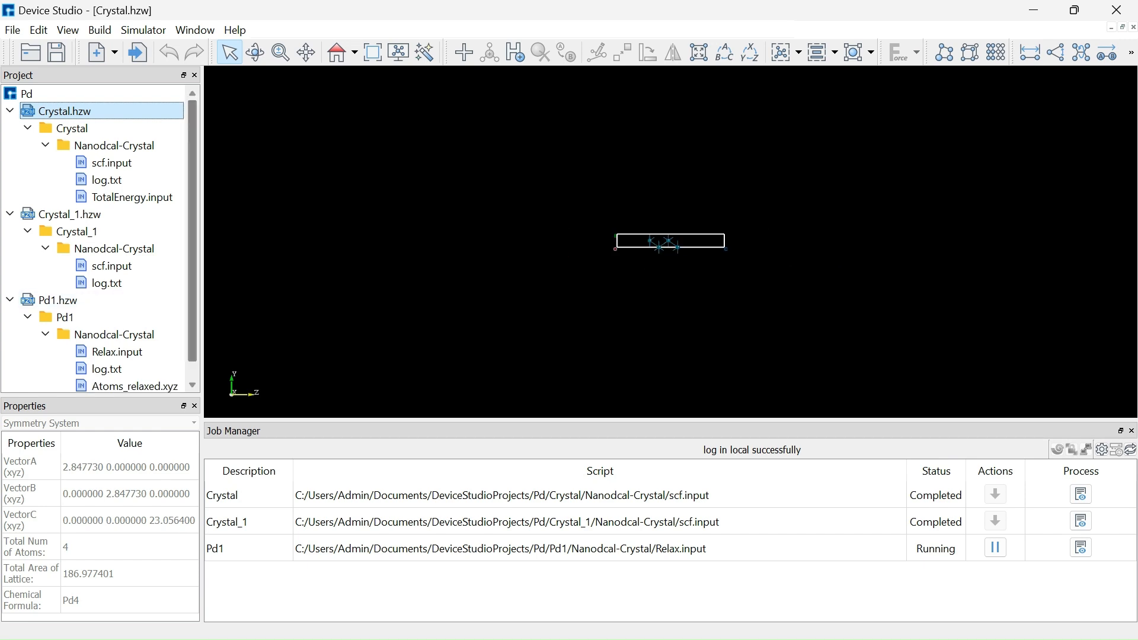
{"action": "scroll", "coordinate": [670, 242], "scroll_direction": "up", "scroll_amount": 8}
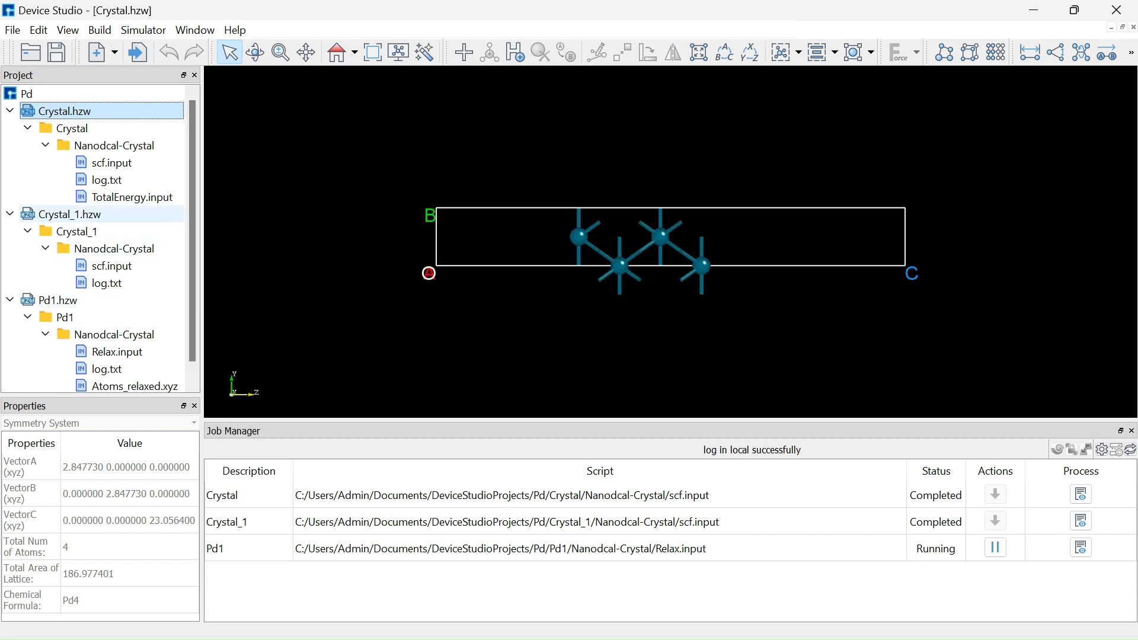
Step: Open the Crystal_1 structure and generate Nanodcal analysis input files for its TotalEnergy calculation
{"action": "double_click", "coordinate": [70, 215]}
{"action": "left_click", "coordinate": [143, 30]}
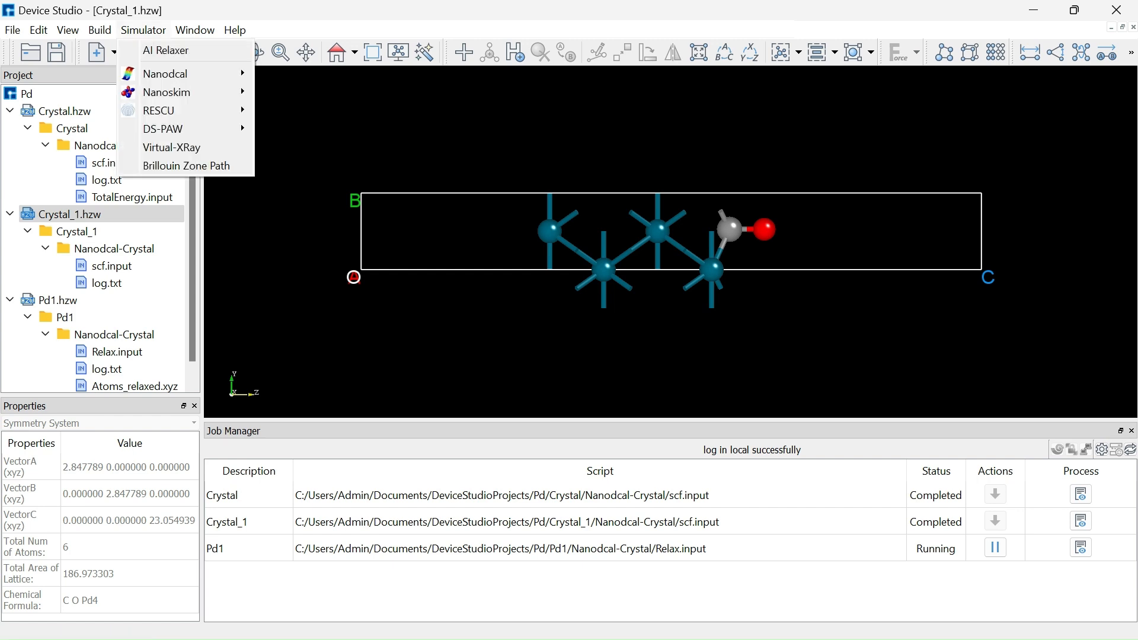
{"action": "mouse_move", "coordinate": [190, 74]}
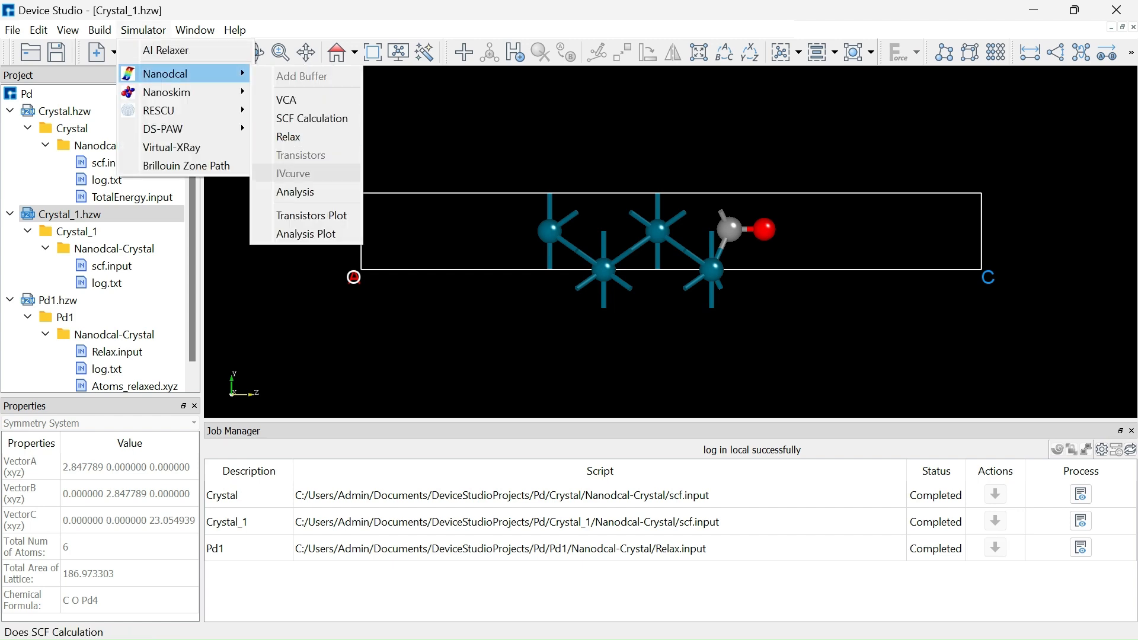
{"action": "left_click", "coordinate": [294, 191]}
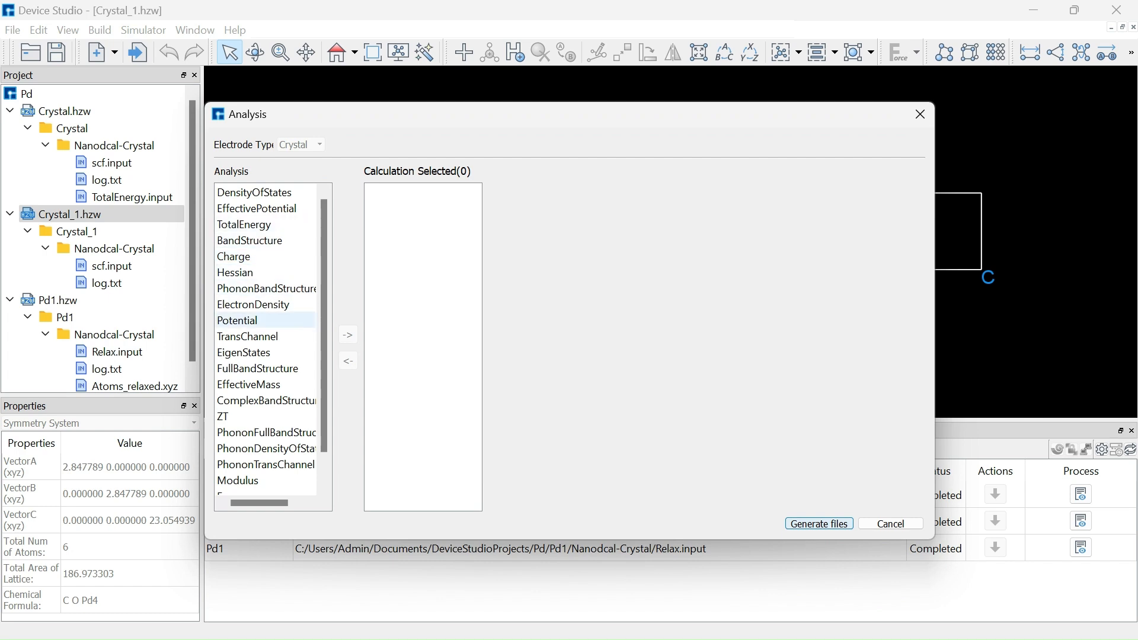
{"action": "left_click", "coordinate": [266, 224]}
{"action": "left_click", "coordinate": [348, 335]}
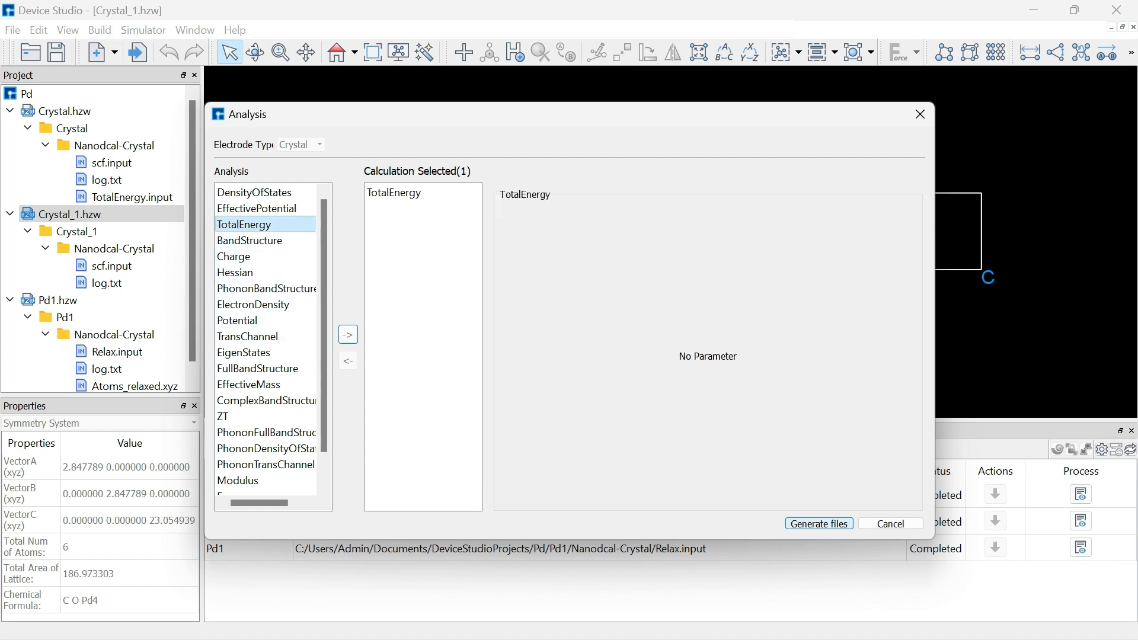
{"action": "left_click", "coordinate": [819, 525]}
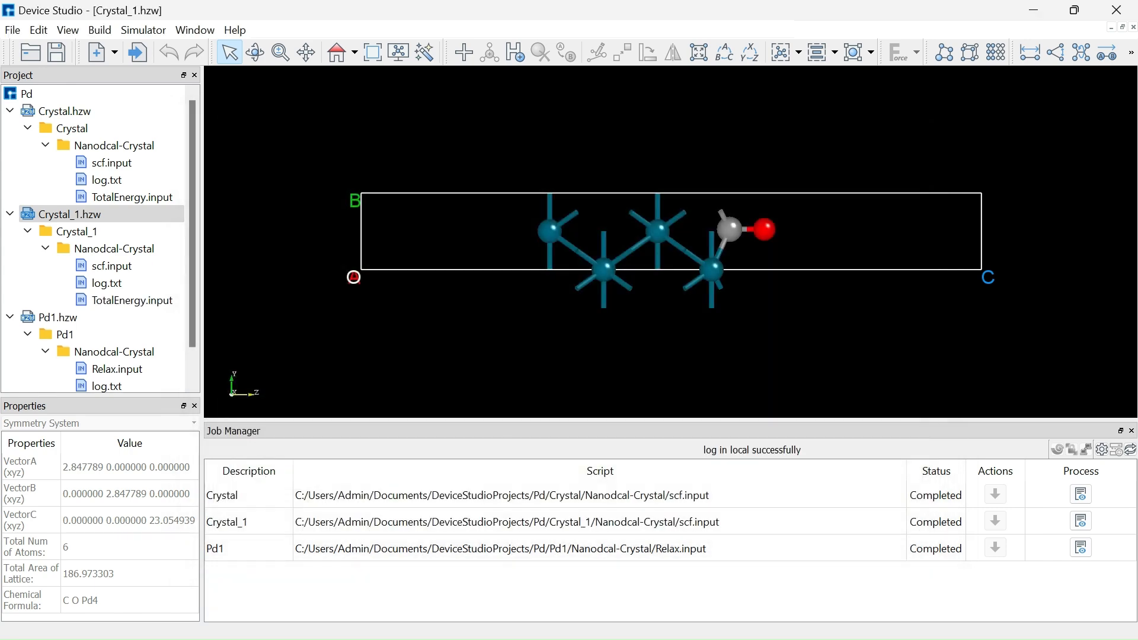
Step: Open the Pd1 structure and generate Nanodcal analysis input files for its TotalEnergy calculation
{"action": "scroll", "coordinate": [132, 300], "scroll_direction": "down", "scroll_amount": 1}
{"action": "double_click", "coordinate": [58, 282]}
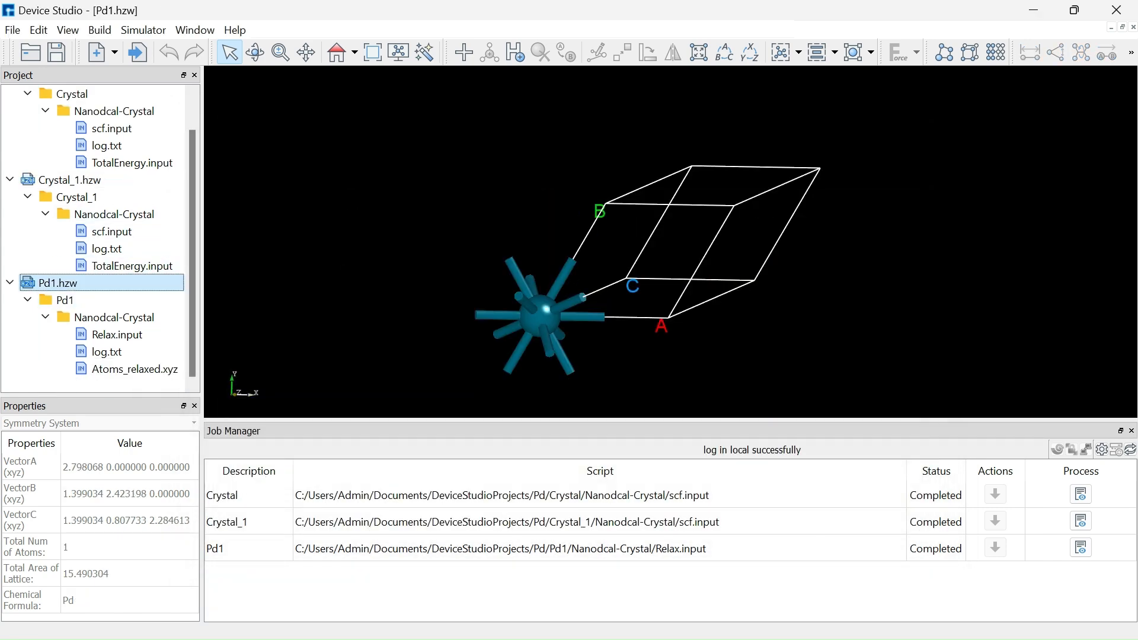
{"action": "left_click", "coordinate": [144, 30]}
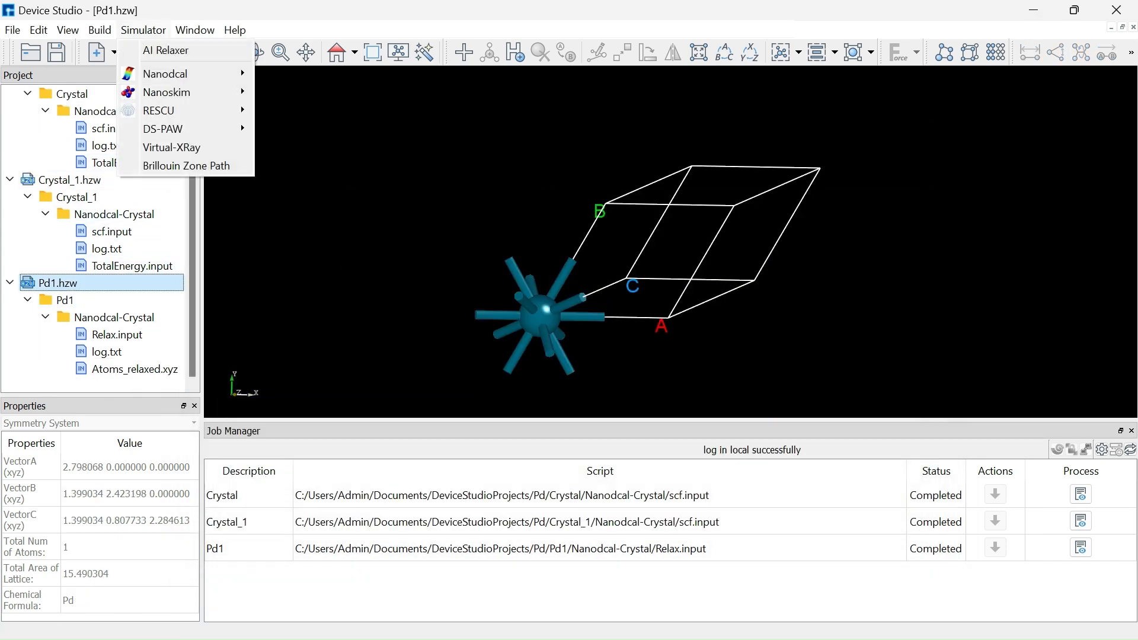
{"action": "mouse_move", "coordinate": [178, 74]}
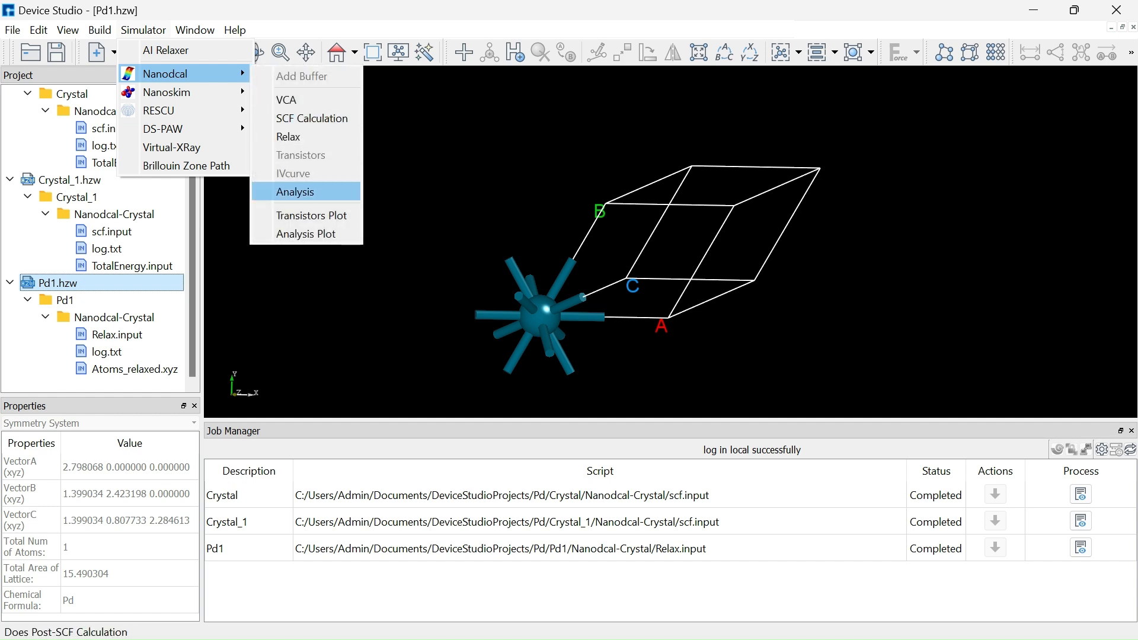
{"action": "left_click", "coordinate": [295, 191]}
{"action": "left_click", "coordinate": [243, 224]}
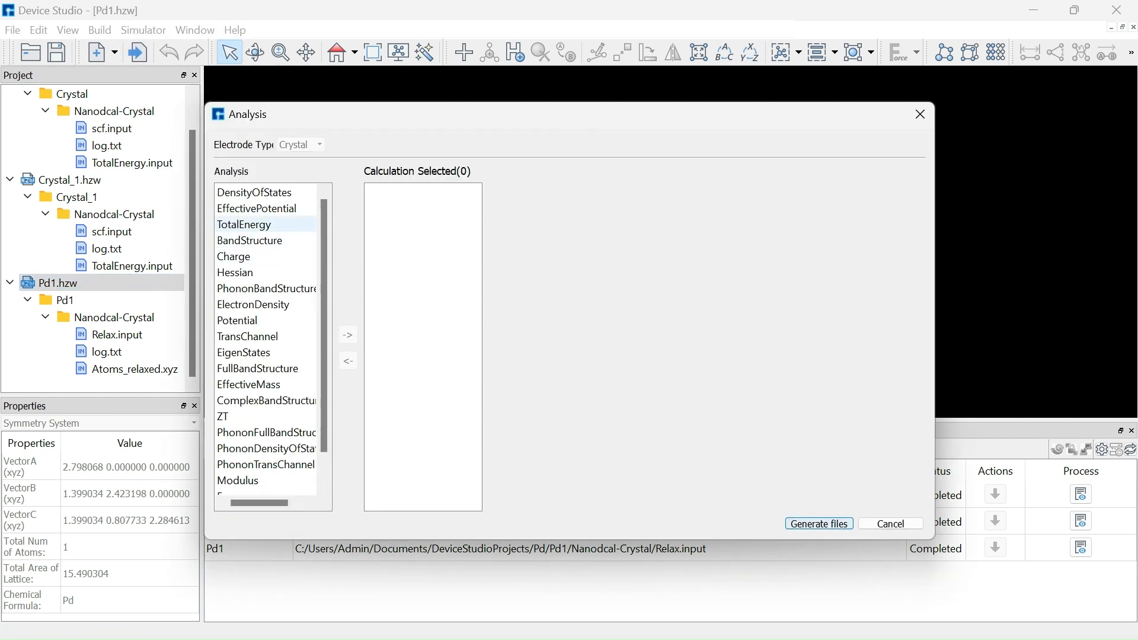
{"action": "left_click", "coordinate": [348, 335]}
{"action": "left_click", "coordinate": [819, 524]}
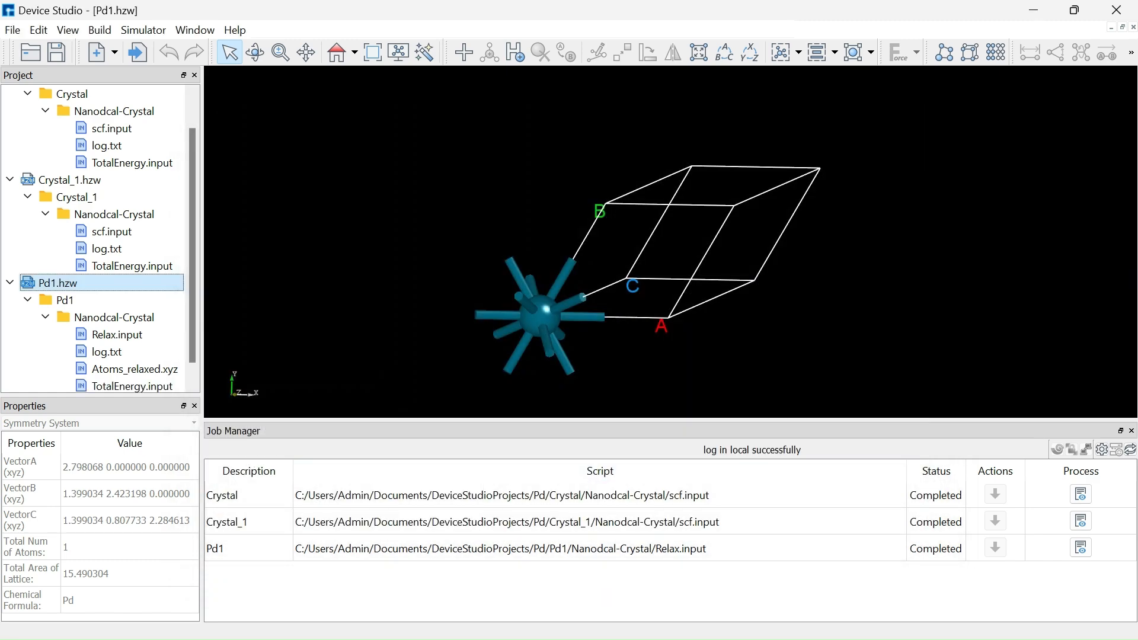
Step: Open Pd1's Atoms_relaxed.xyz in an enlarged window and read the relaxed lattice vectors and atom coordinates
{"action": "scroll", "coordinate": [128, 347], "scroll_direction": "down", "scroll_amount": 1}
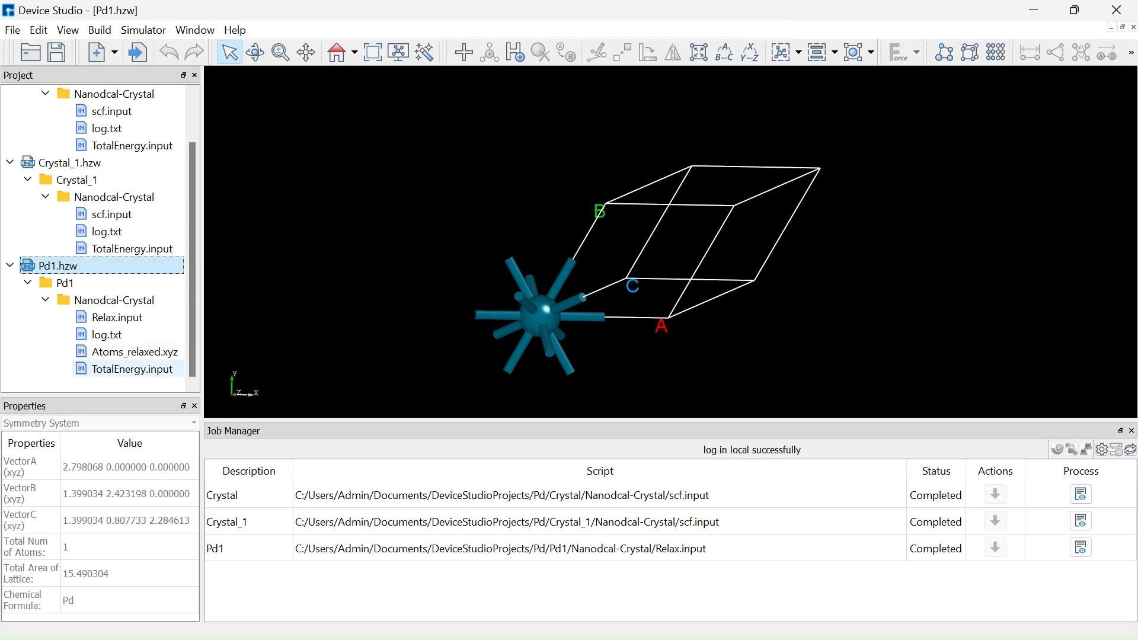
{"action": "right_click", "coordinate": [160, 353]}
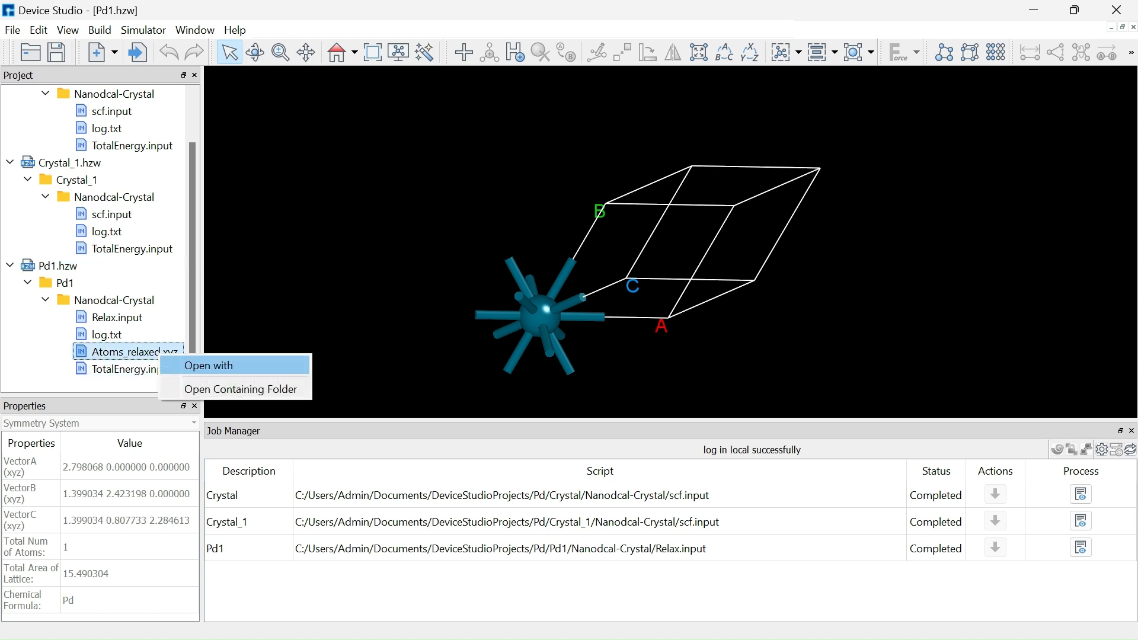
{"action": "left_click", "coordinate": [234, 366]}
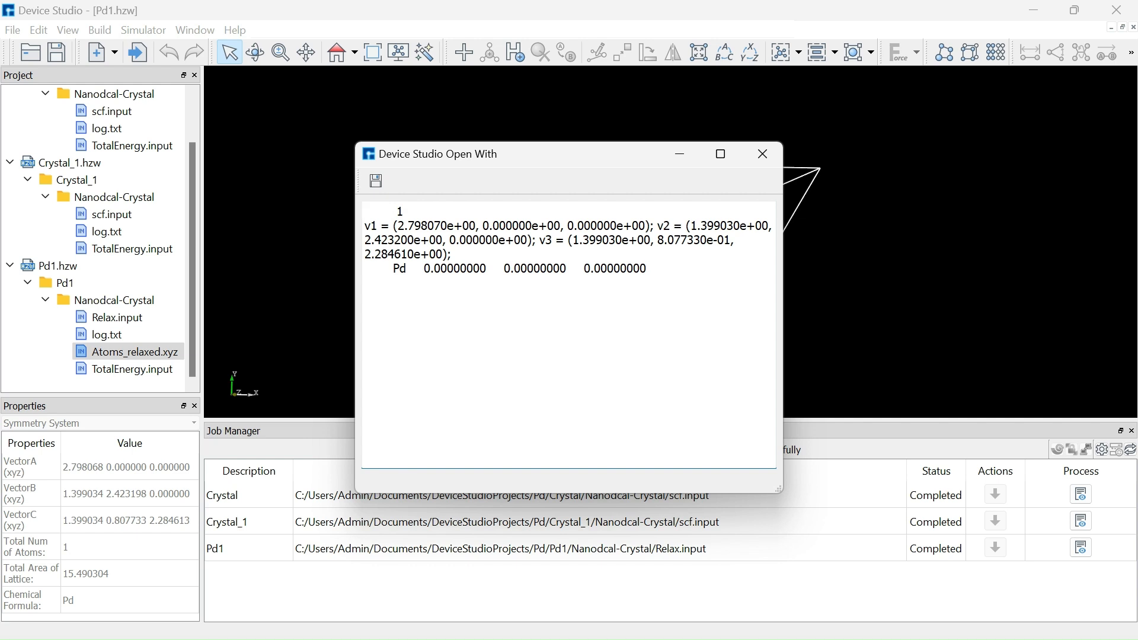
{"action": "key", "text": "ctrl+a"}
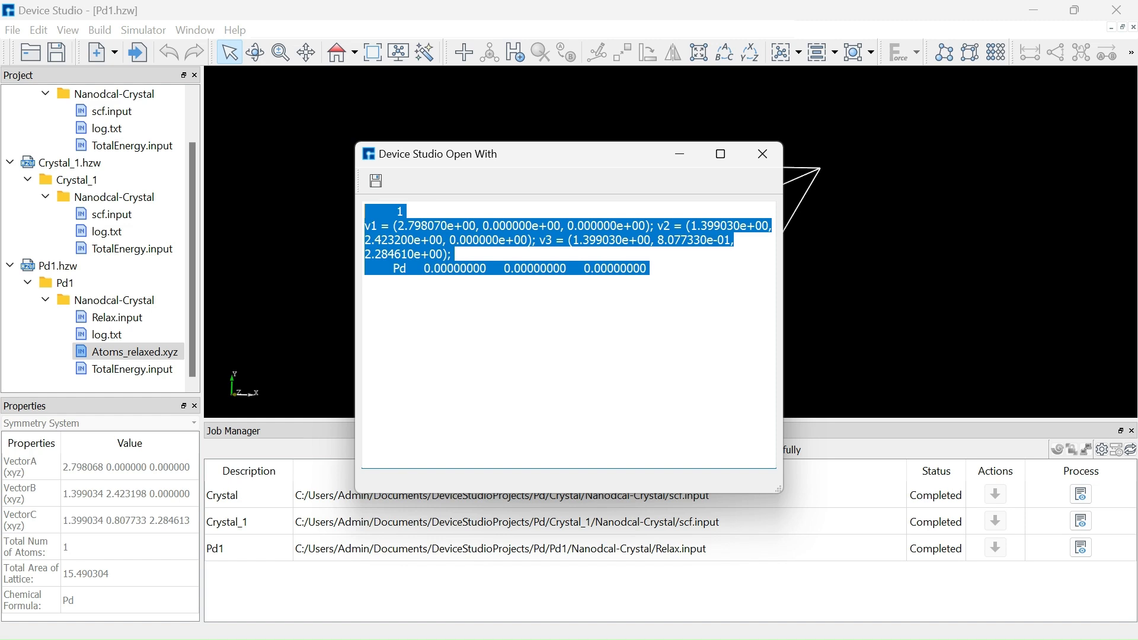
{"action": "left_click_drag", "start_coordinate": [356, 142], "coordinate": [224, 95]}
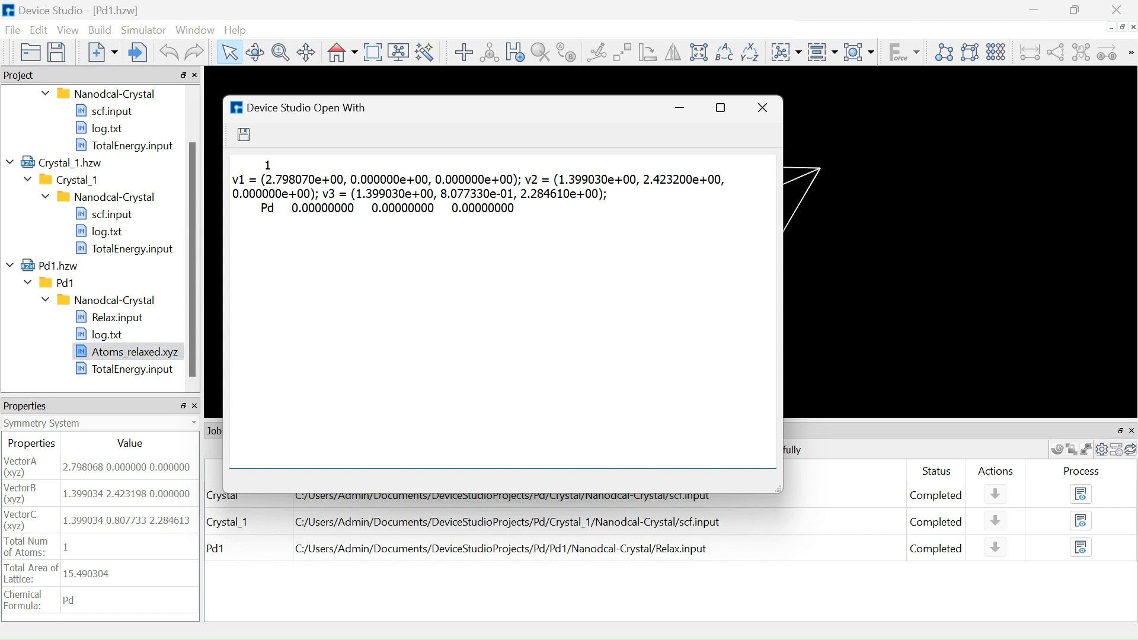
{"action": "left_click_drag", "start_coordinate": [516, 115], "coordinate": [610, 119]}
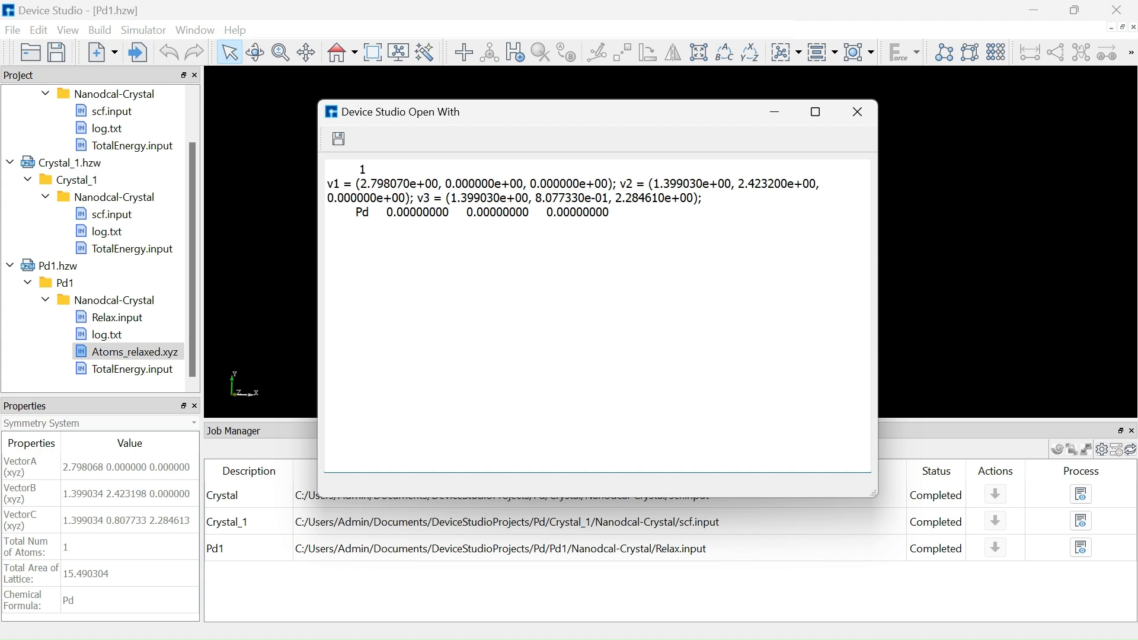
{"action": "left_click_drag", "start_coordinate": [521, 113], "coordinate": [472, 171]}
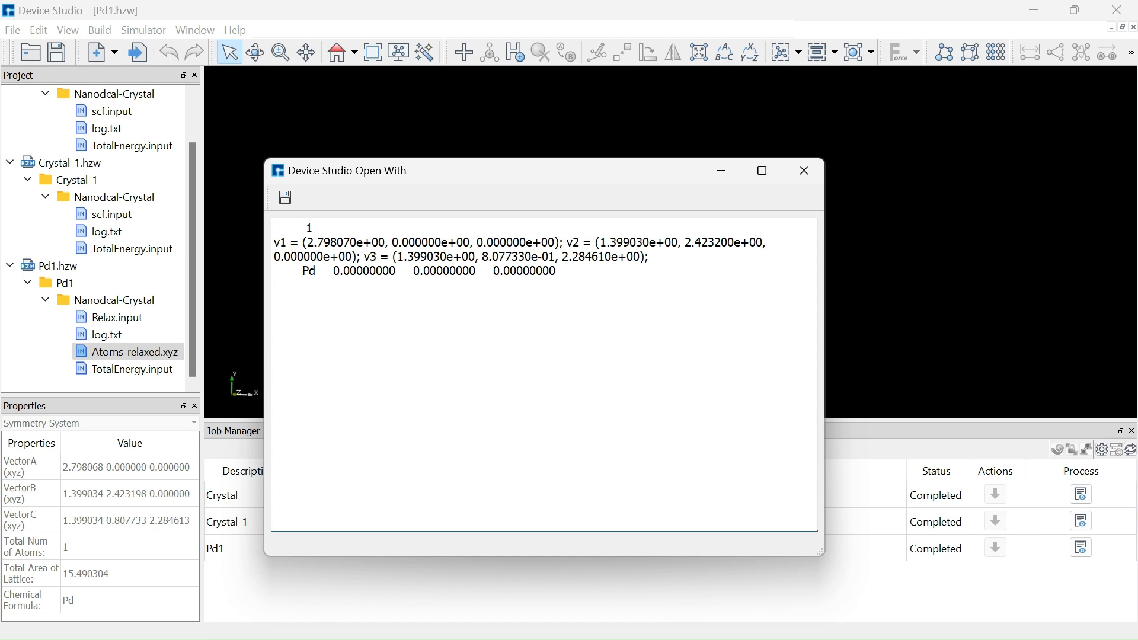
{"action": "left_click_drag", "start_coordinate": [488, 178], "coordinate": [393, 122]}
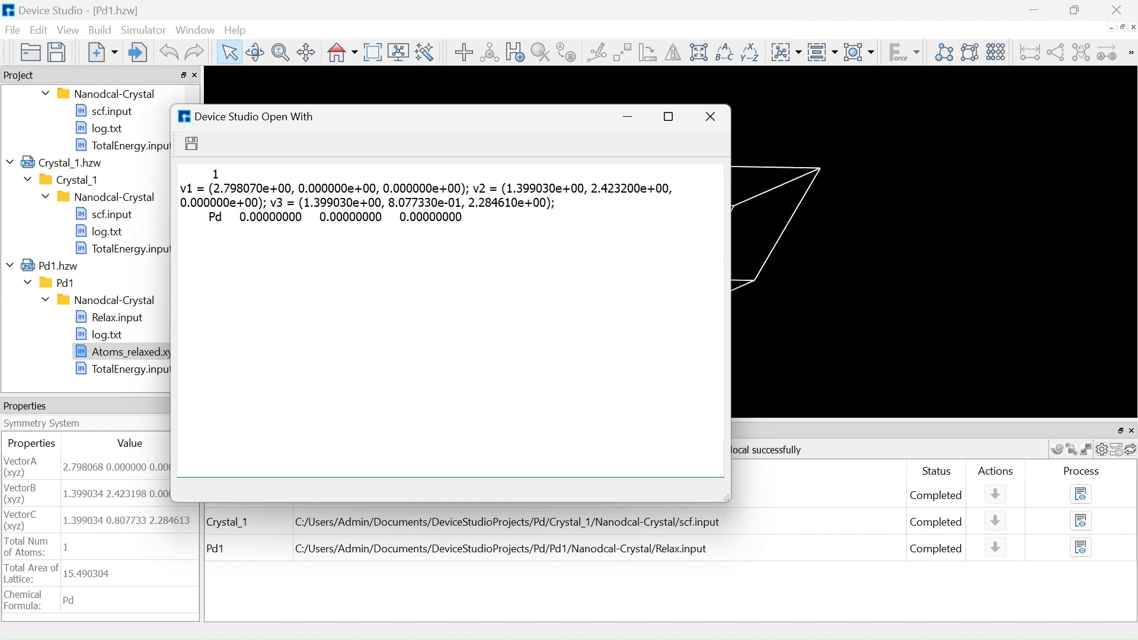
{"action": "left_click_drag", "start_coordinate": [410, 116], "coordinate": [484, 274]}
{"action": "left_click", "coordinate": [785, 274]}
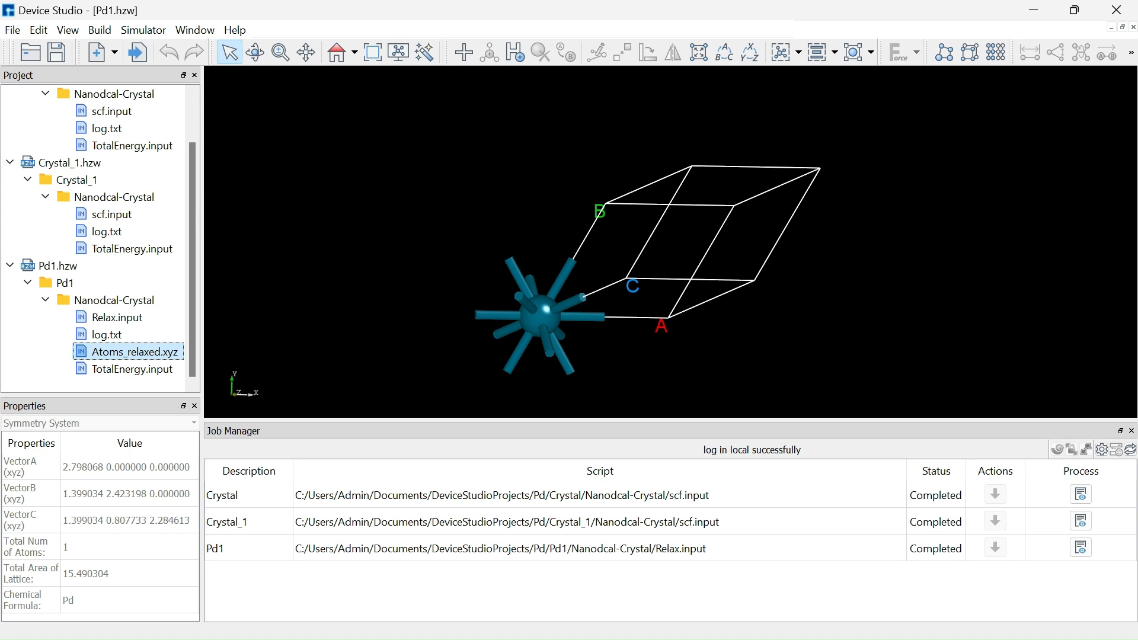
Step: Open the Crystal_1 and Crystal structures in turn and highlight all atoms in each to compare them
{"action": "double_click", "coordinate": [70, 163]}
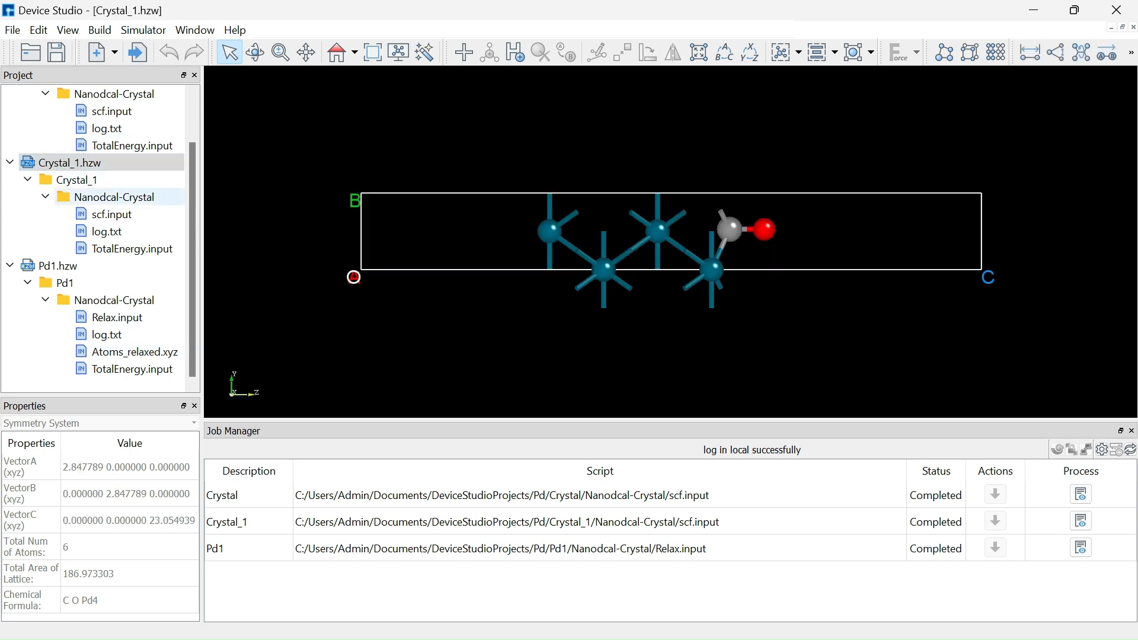
{"action": "left_click_drag", "start_coordinate": [509, 172], "coordinate": [781, 336]}
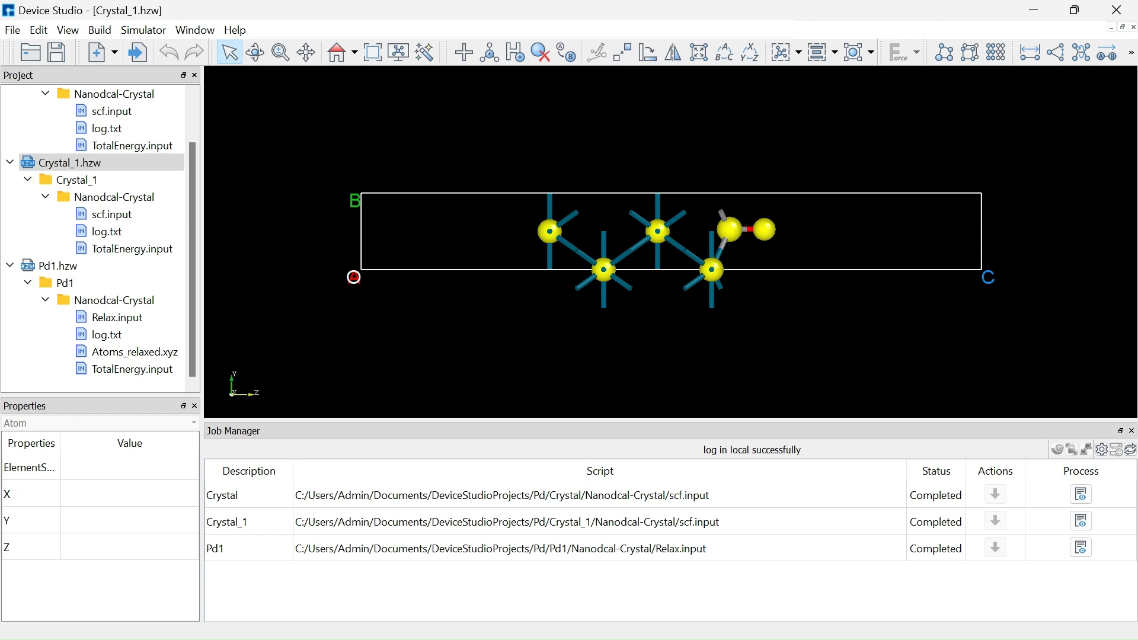
{"action": "scroll", "coordinate": [101, 197], "scroll_direction": "up", "scroll_amount": 1}
{"action": "double_click", "coordinate": [68, 112]}
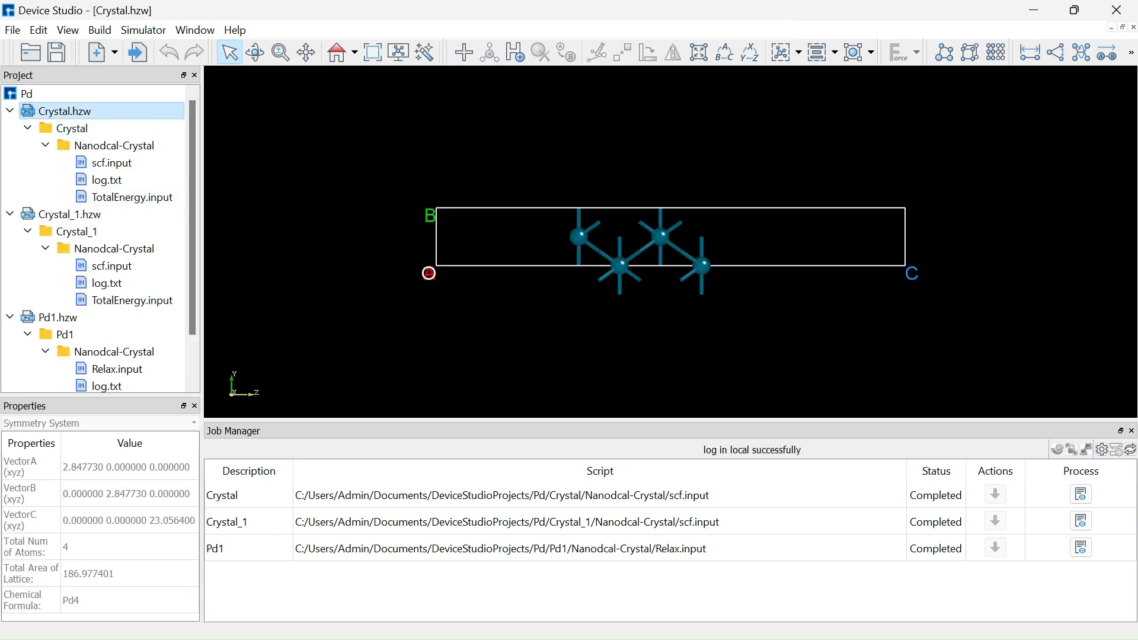
{"action": "left_click_drag", "start_coordinate": [491, 171], "coordinate": [745, 302]}
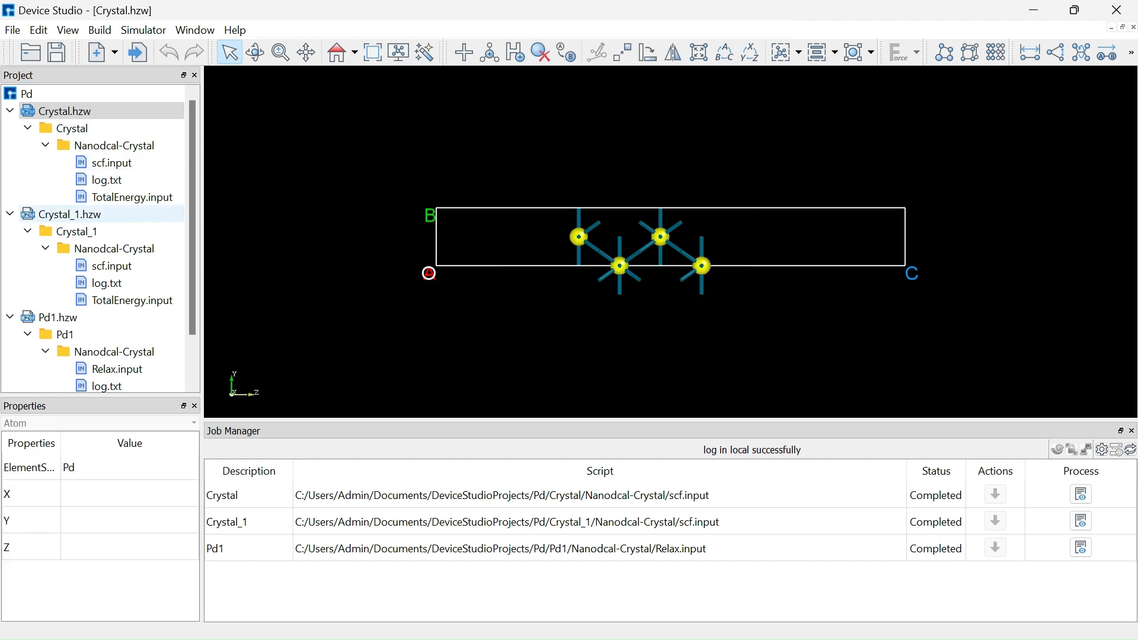
Step: Open the Pd1 structure and review the AI Relax settings, closing them without relaxing
{"action": "scroll", "coordinate": [119, 214], "scroll_direction": "down", "scroll_amount": 1}
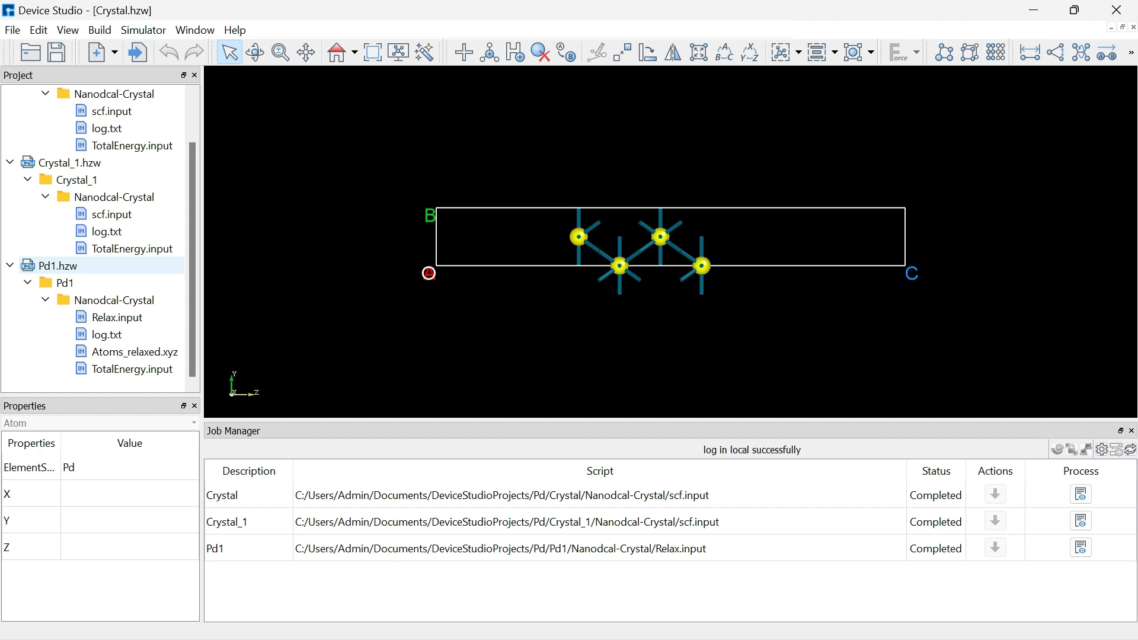
{"action": "double_click", "coordinate": [58, 265]}
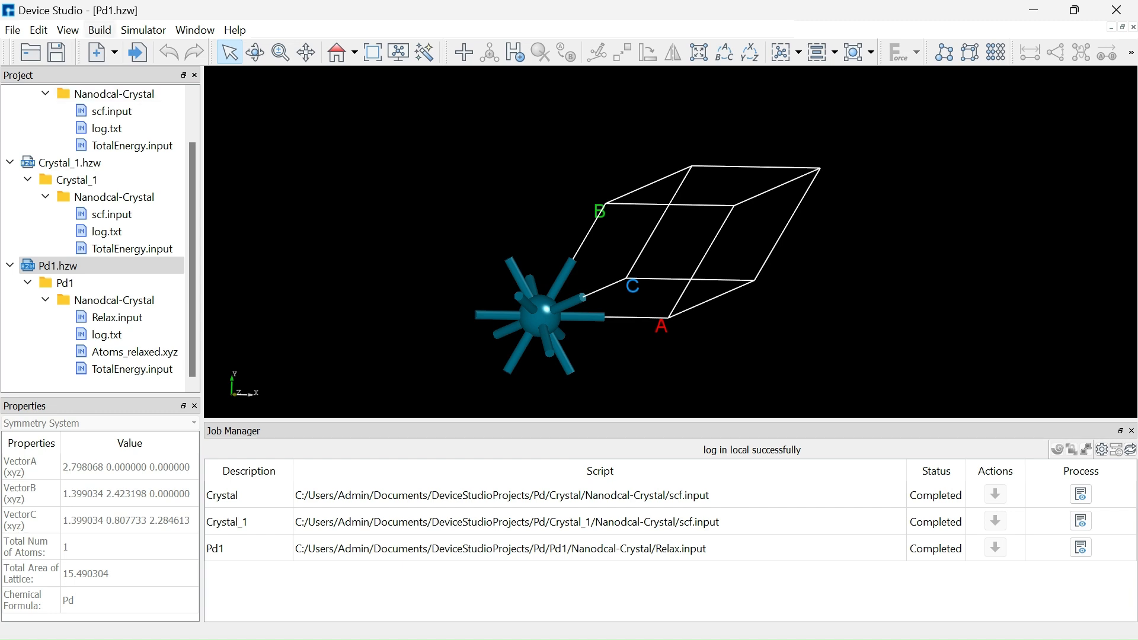
{"action": "left_click", "coordinate": [99, 30]}
{"action": "left_click", "coordinate": [143, 30]}
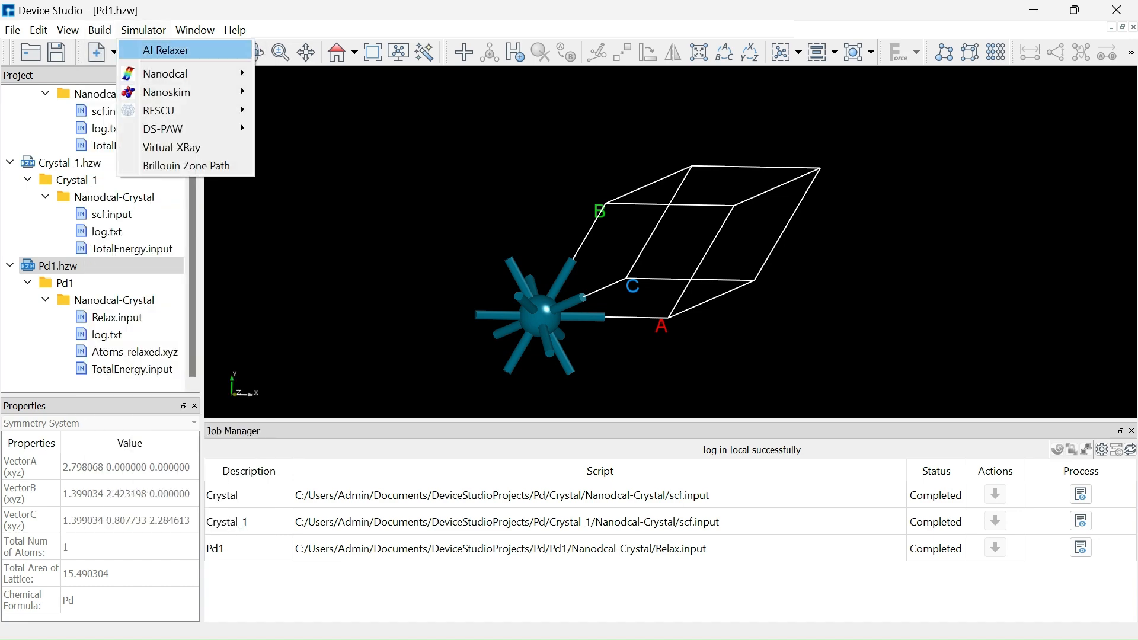
{"action": "left_click", "coordinate": [166, 50]}
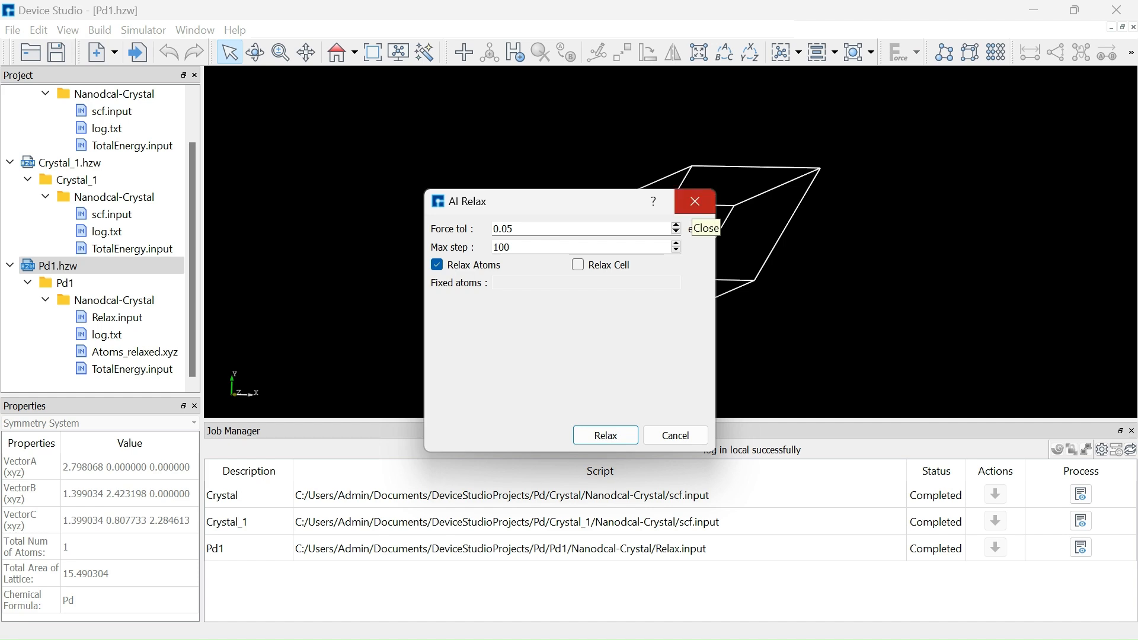
{"action": "left_click_drag", "start_coordinate": [556, 202], "coordinate": [313, 183]}
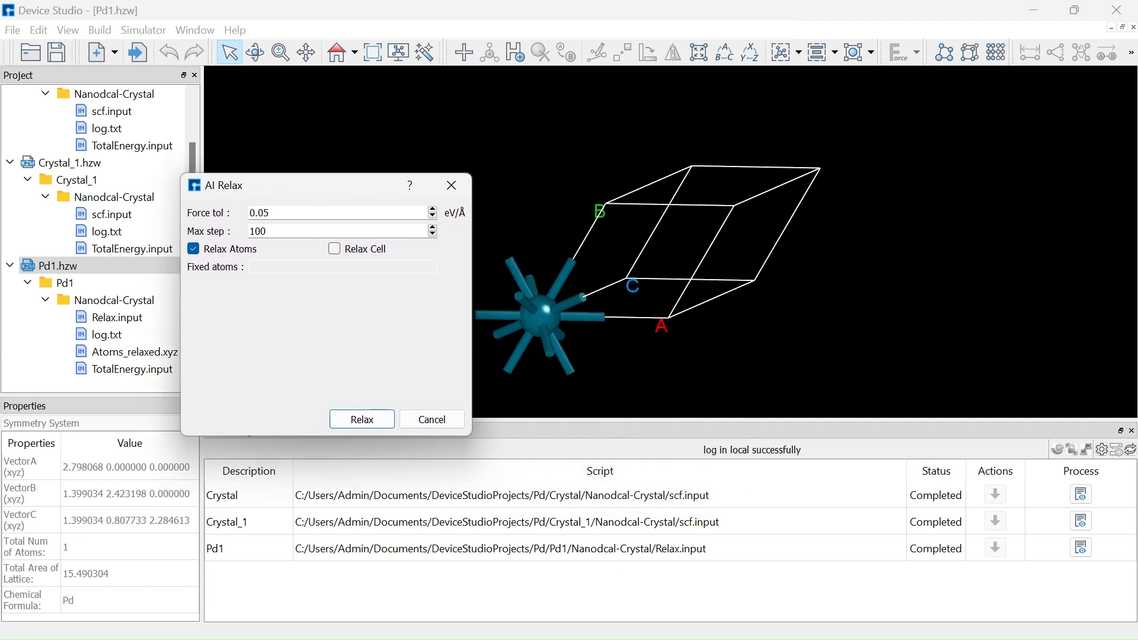
{"action": "left_click", "coordinate": [451, 185]}
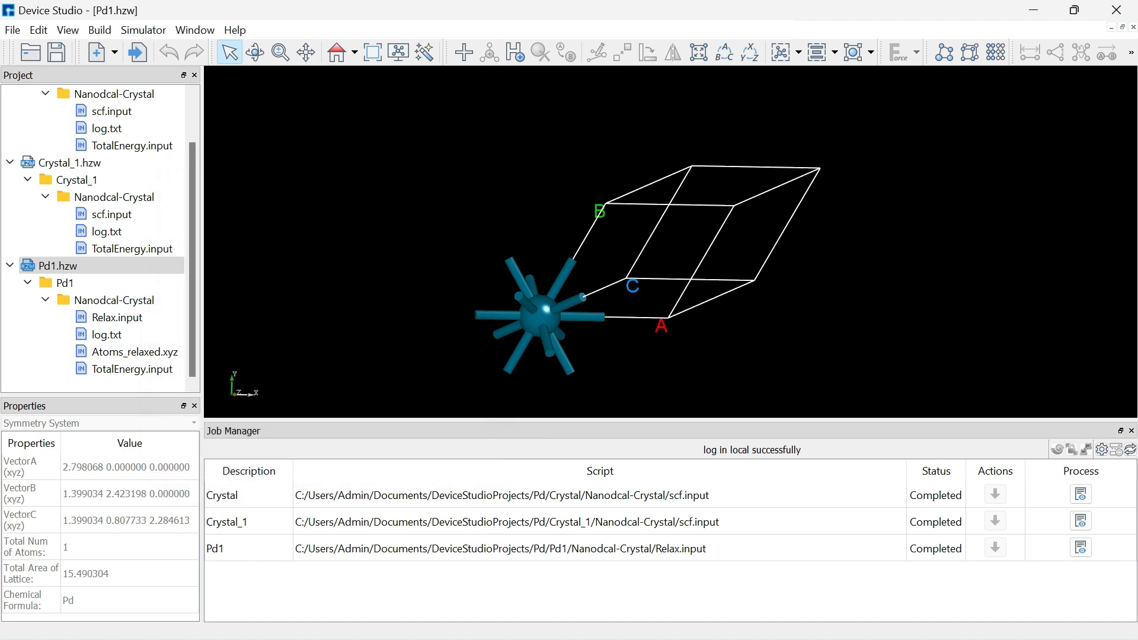
{"action": "scroll", "coordinate": [125, 213], "scroll_direction": "up", "scroll_amount": 1}
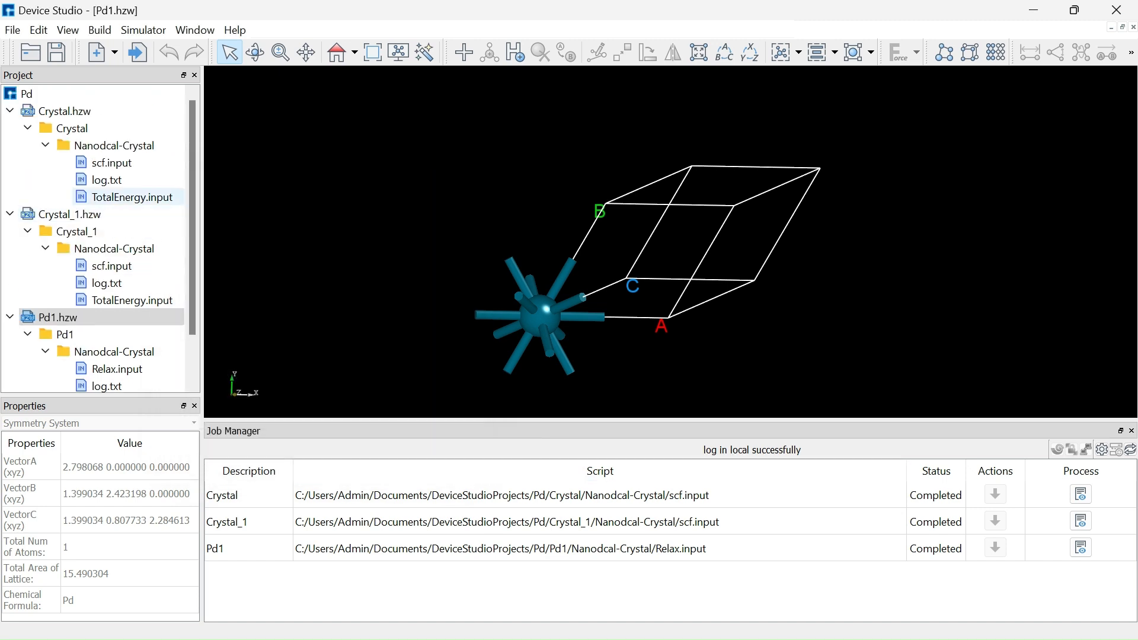
{"action": "right_click", "coordinate": [144, 201]}
{"action": "left_click", "coordinate": [159, 211]}
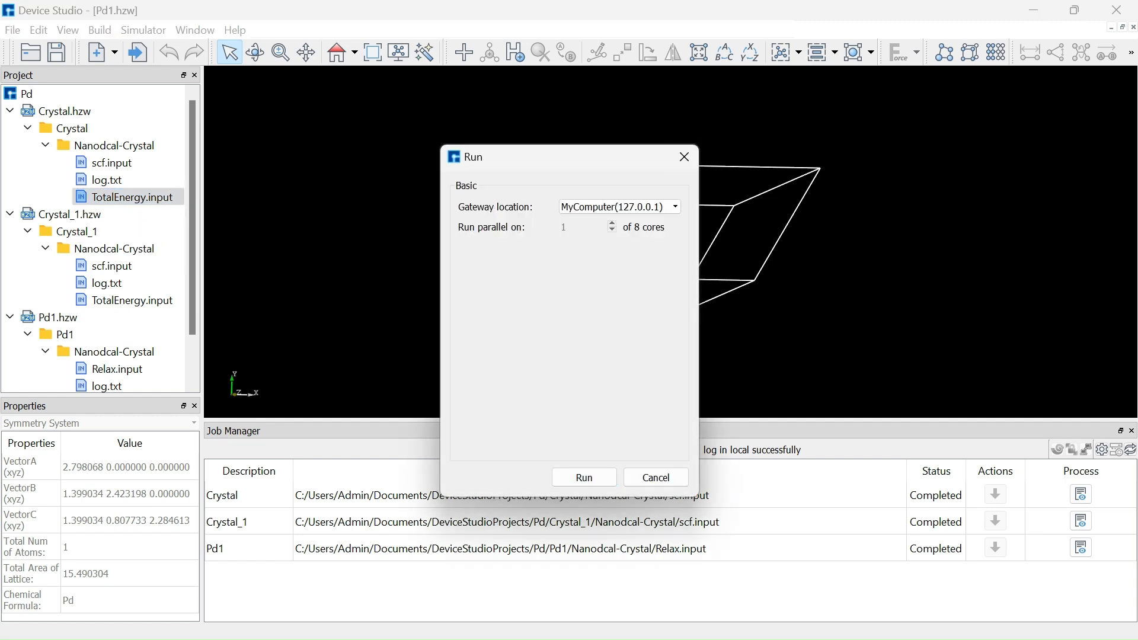
{"action": "left_click", "coordinate": [685, 156]}
Step: Open the Crystal structure and run its TotalEnergy.input on the MyComputer gateway
{"action": "right_click", "coordinate": [109, 110]}
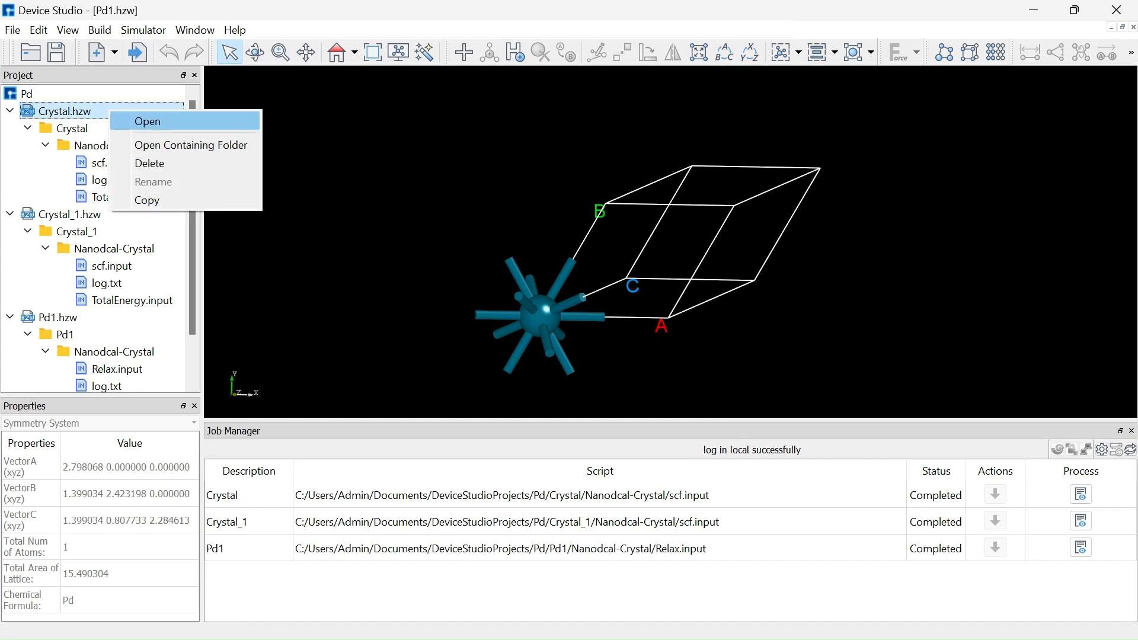
{"action": "left_click", "coordinate": [147, 121]}
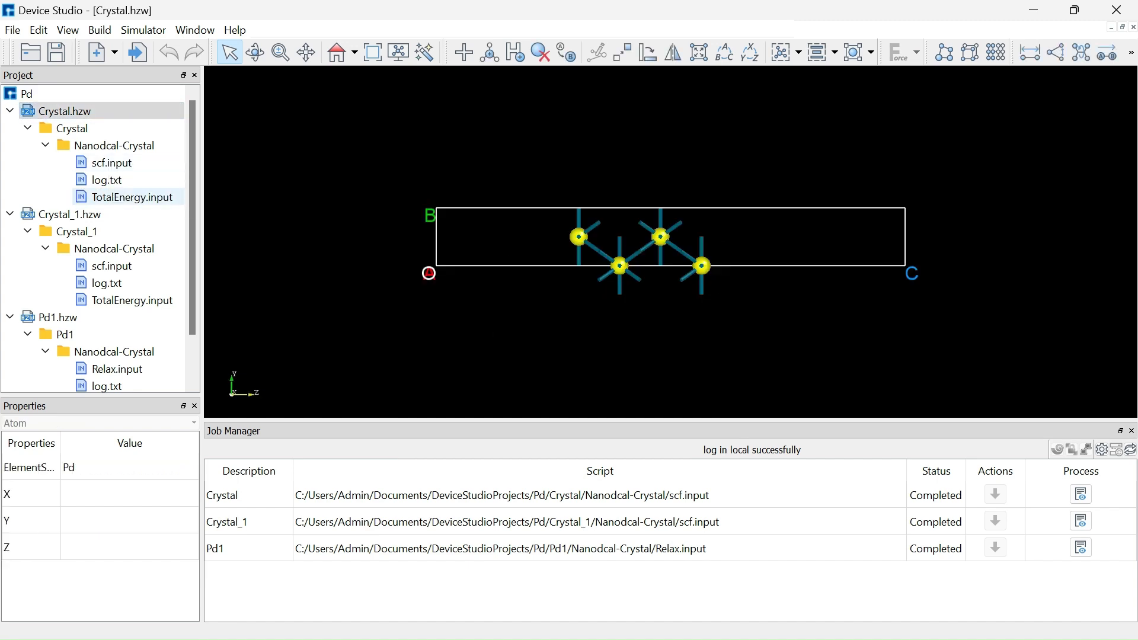
{"action": "left_click", "coordinate": [132, 198]}
{"action": "key", "text": "super+s"}
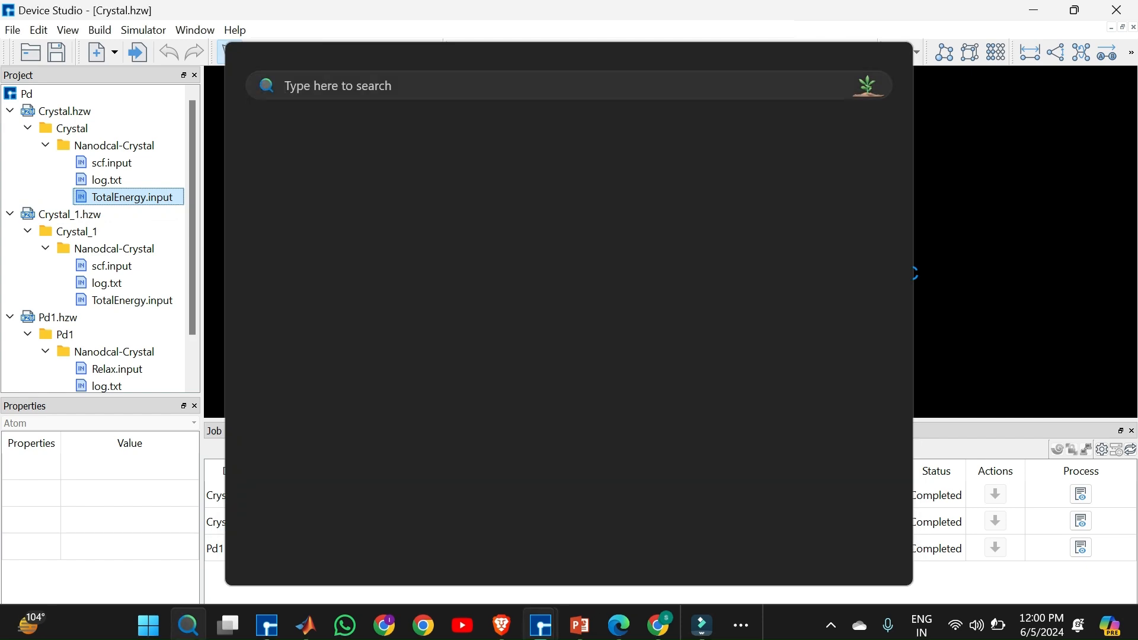
{"action": "right_click", "coordinate": [160, 196]}
{"action": "left_click", "coordinate": [194, 205]}
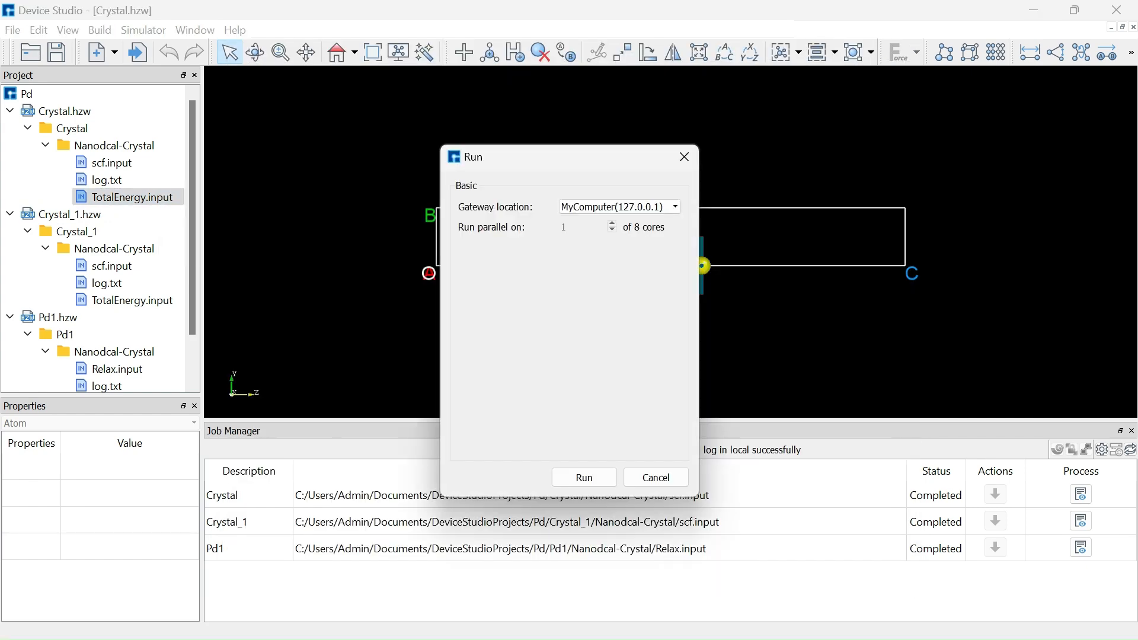
{"action": "left_click", "coordinate": [582, 478]}
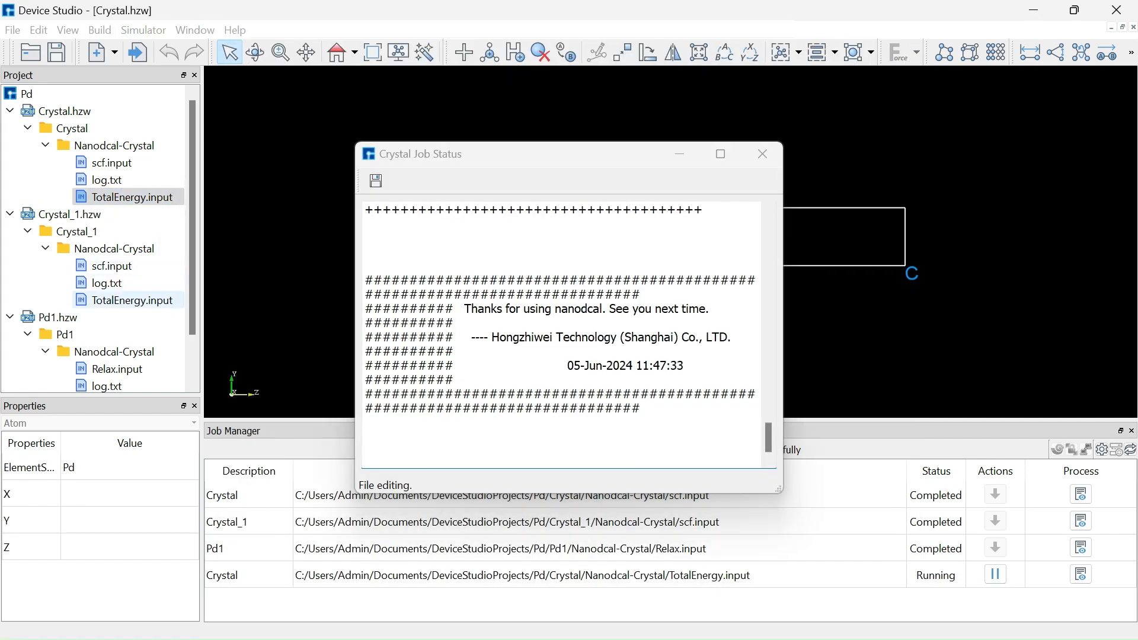
Step: Run Crystal_1's TotalEnergy.input on the MyComputer gateway
{"action": "right_click", "coordinate": [130, 300]}
{"action": "key", "text": "Escape"}
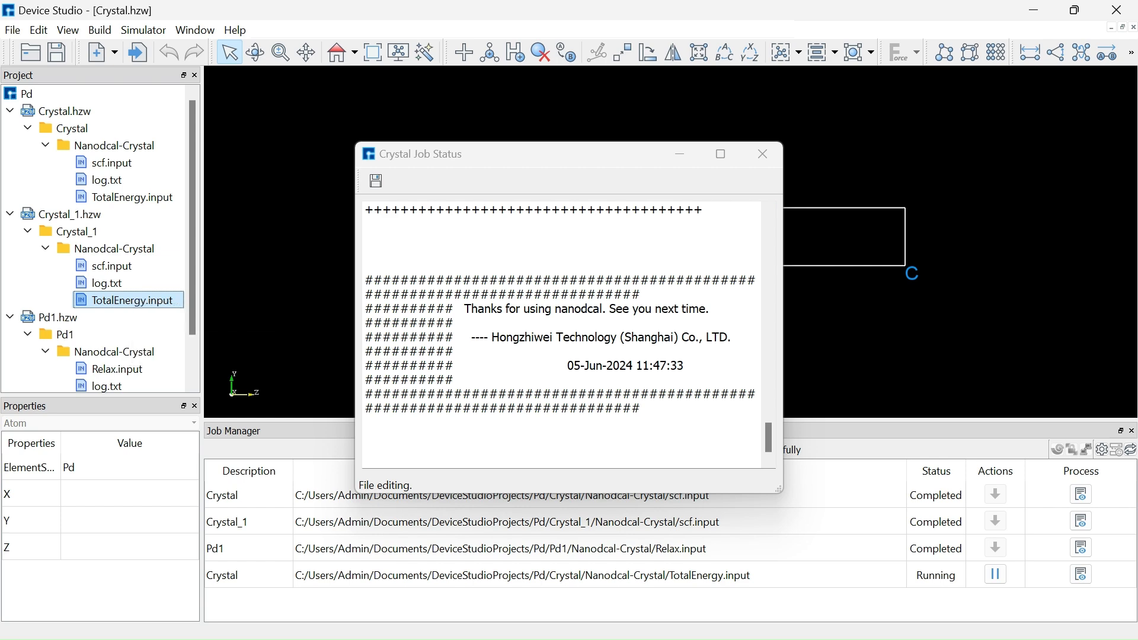
{"action": "right_click", "coordinate": [169, 303]}
{"action": "left_click", "coordinate": [191, 315]}
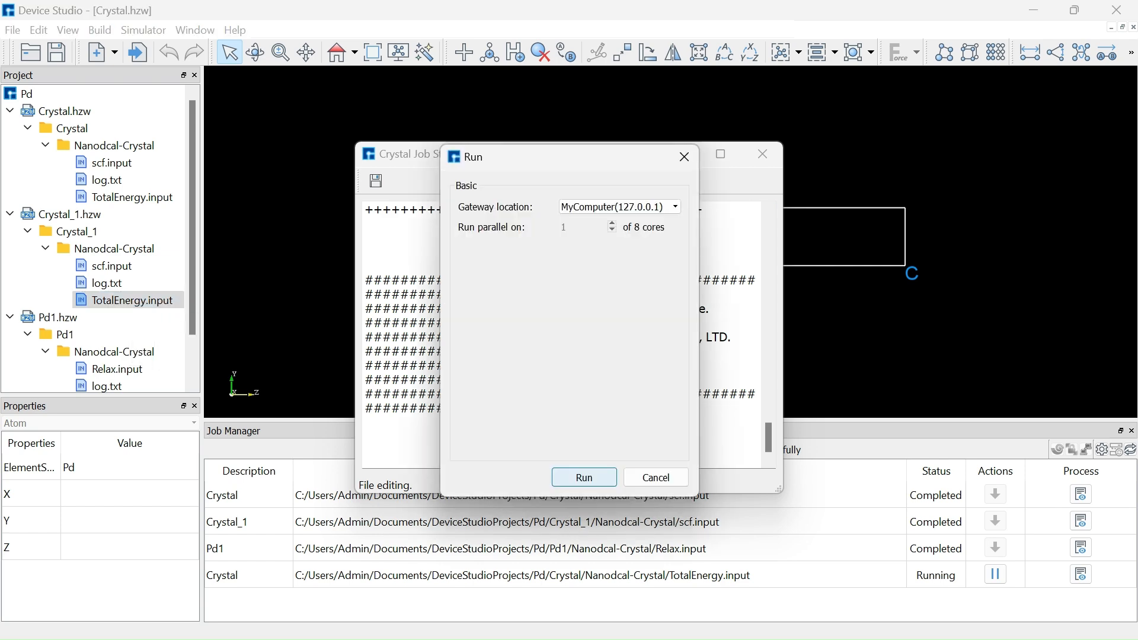
{"action": "key", "text": "Return"}
Step: Run Pd1's TotalEnergy.input with the default run settings and close the Crystal job status window
{"action": "scroll", "coordinate": [95, 282], "scroll_direction": "down", "scroll_amount": 1}
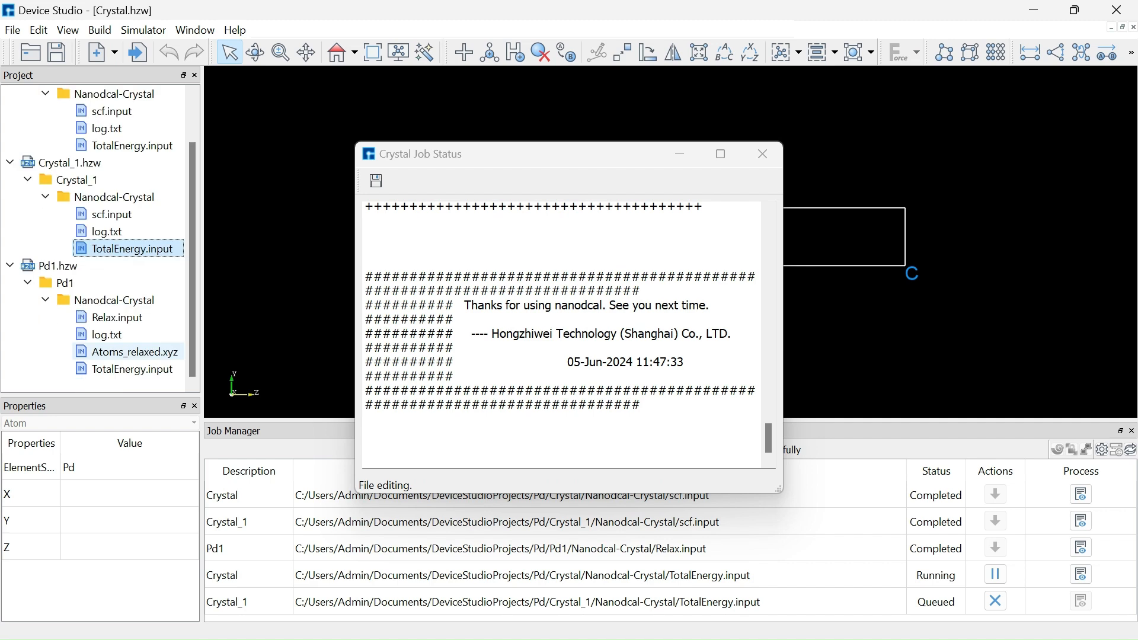
{"action": "left_click", "coordinate": [58, 265]}
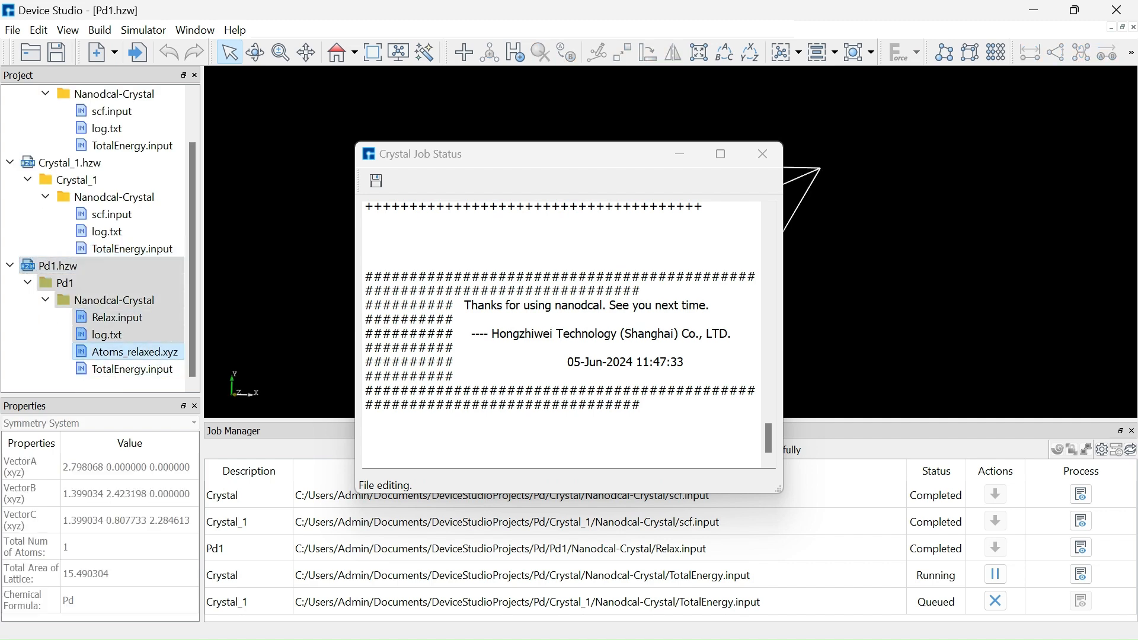
{"action": "left_click", "coordinate": [132, 368]}
{"action": "right_click", "coordinate": [142, 368]}
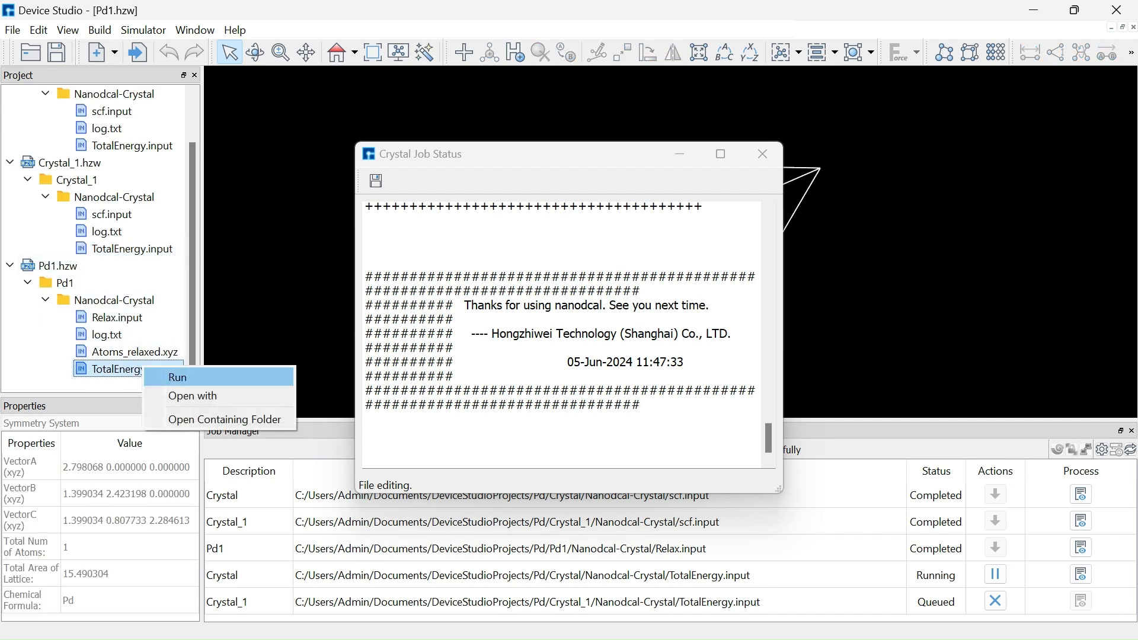
{"action": "left_click", "coordinate": [178, 376]}
{"action": "key", "text": "Return"}
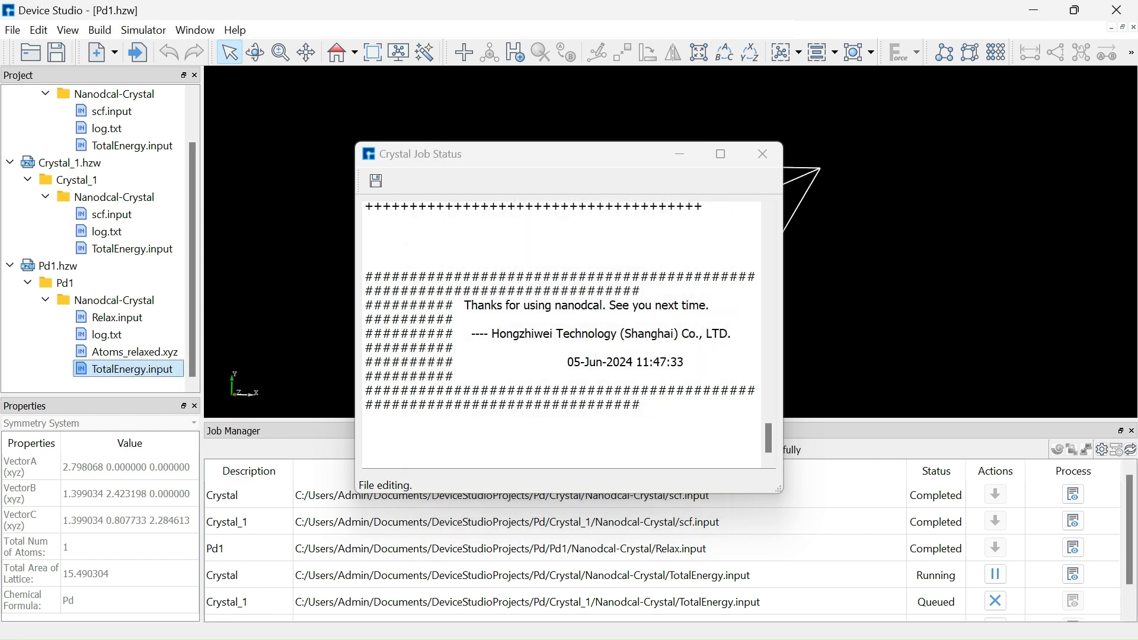
{"action": "left_click", "coordinate": [763, 154]}
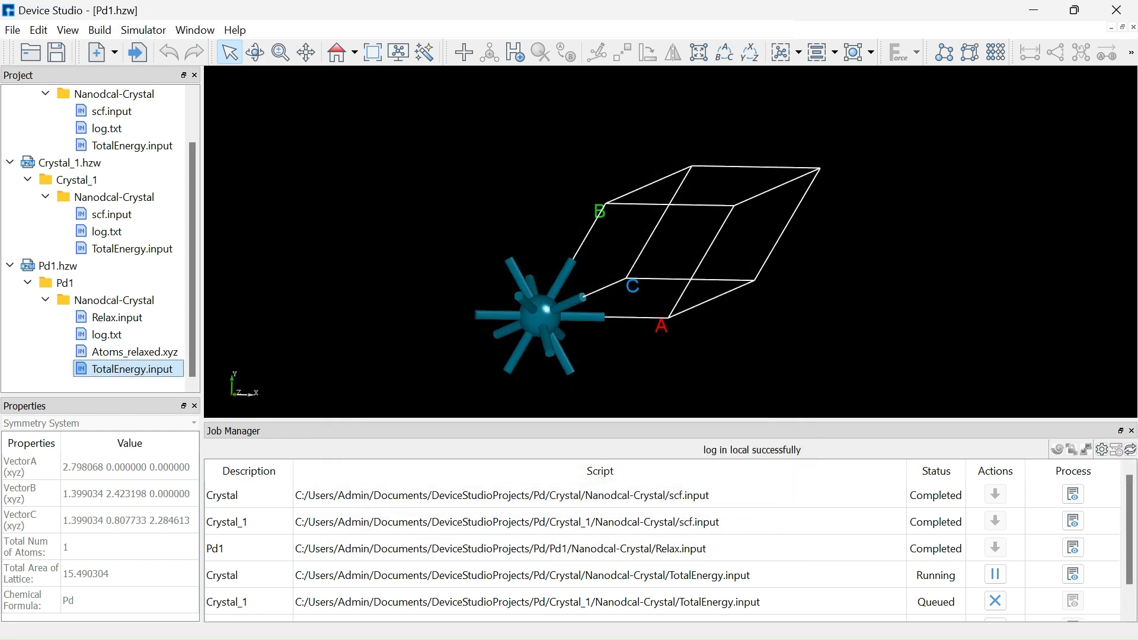
Step: Open the Pd1, Crystal_1 and Crystal structures in turn to review them and their project files
{"action": "left_click", "coordinate": [58, 266]}
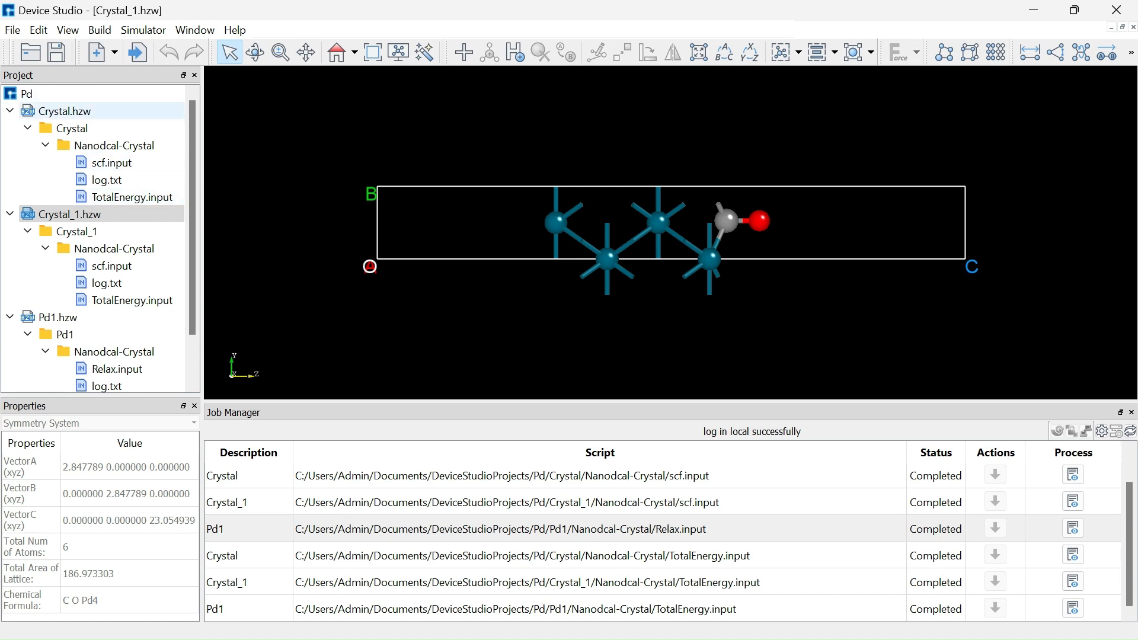
{"action": "double_click", "coordinate": [64, 111]}
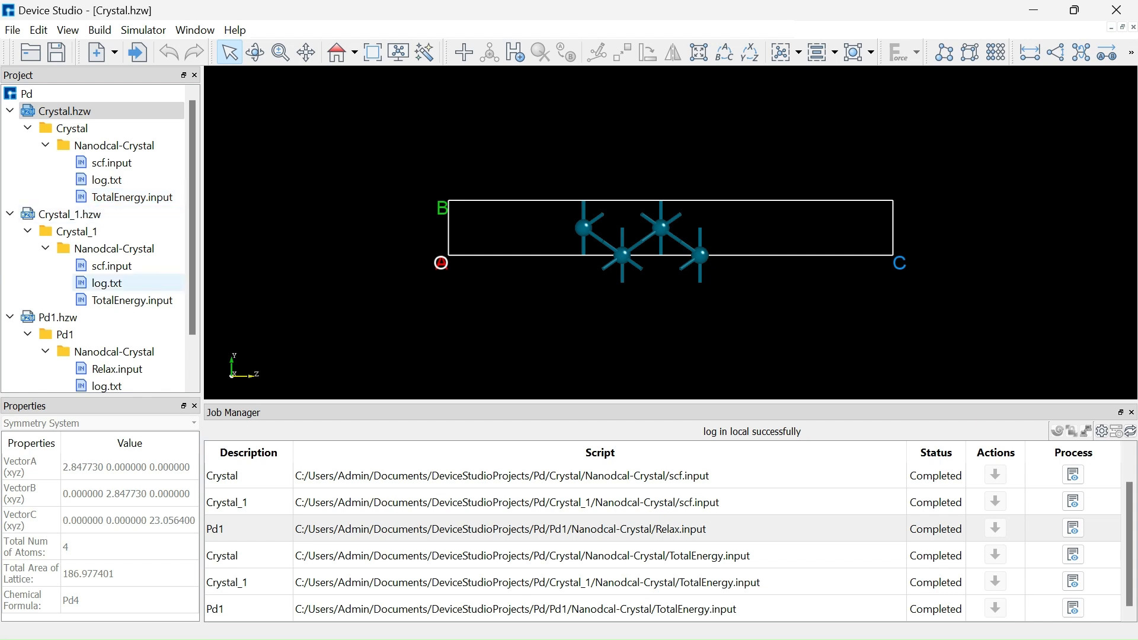
{"action": "scroll", "coordinate": [101, 282], "scroll_direction": "down", "scroll_amount": 1}
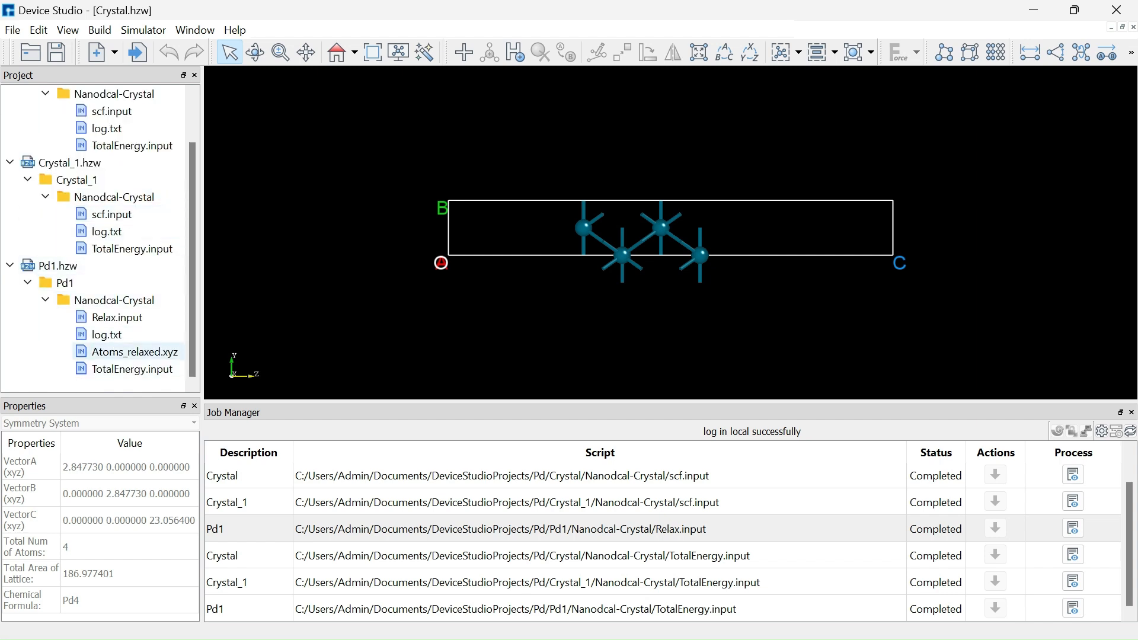
{"action": "scroll", "coordinate": [89, 214], "scroll_direction": "up", "scroll_amount": 1}
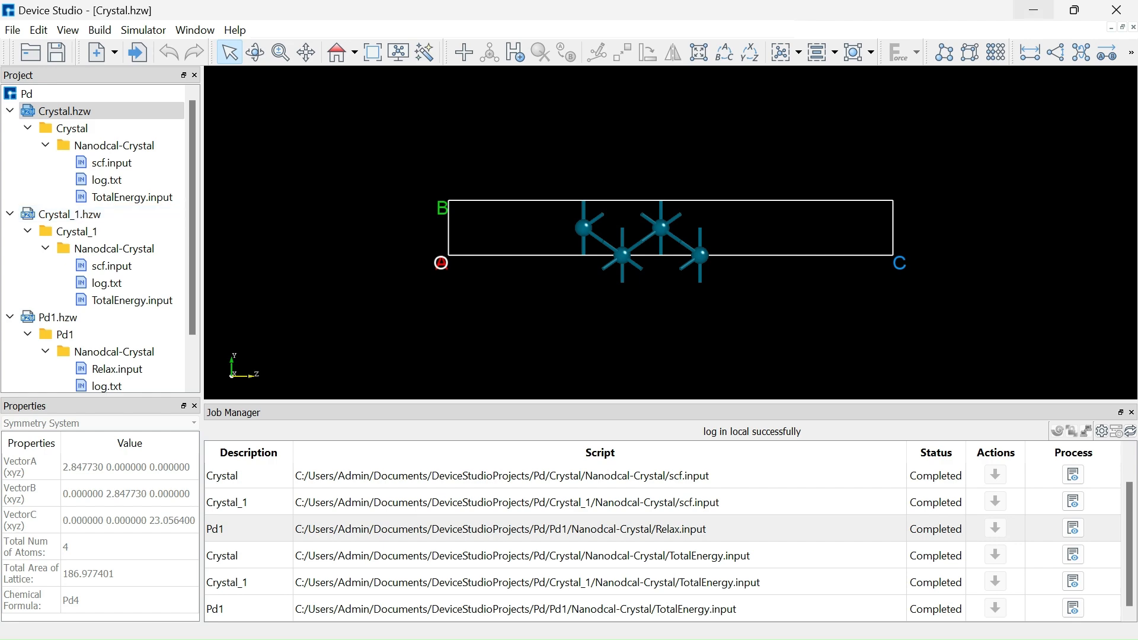
Step: Minimize Device Studio, switch to MATLAB and clear the Command Window
{"action": "left_click", "coordinate": [1034, 10]}
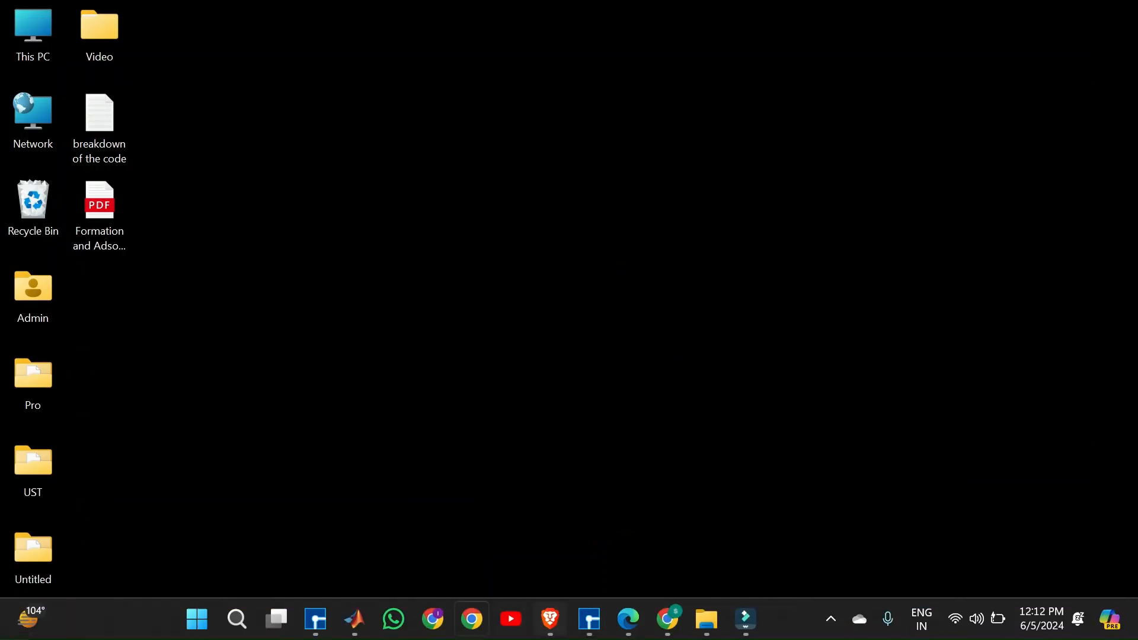
{"action": "left_click", "coordinate": [355, 619]}
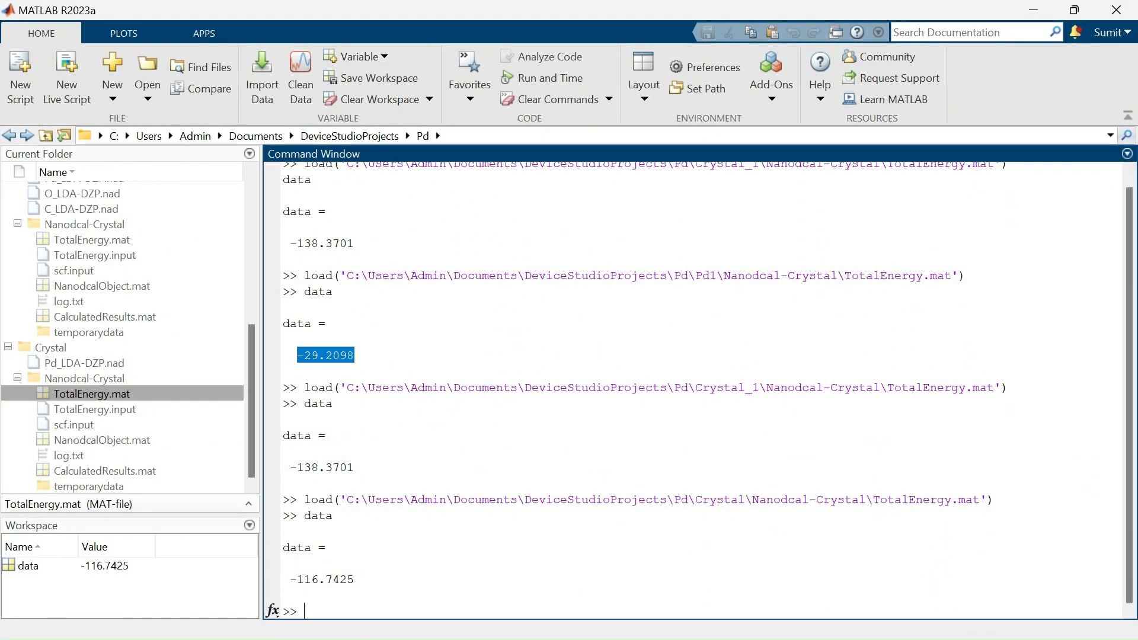
{"action": "left_click", "coordinate": [1127, 153]}
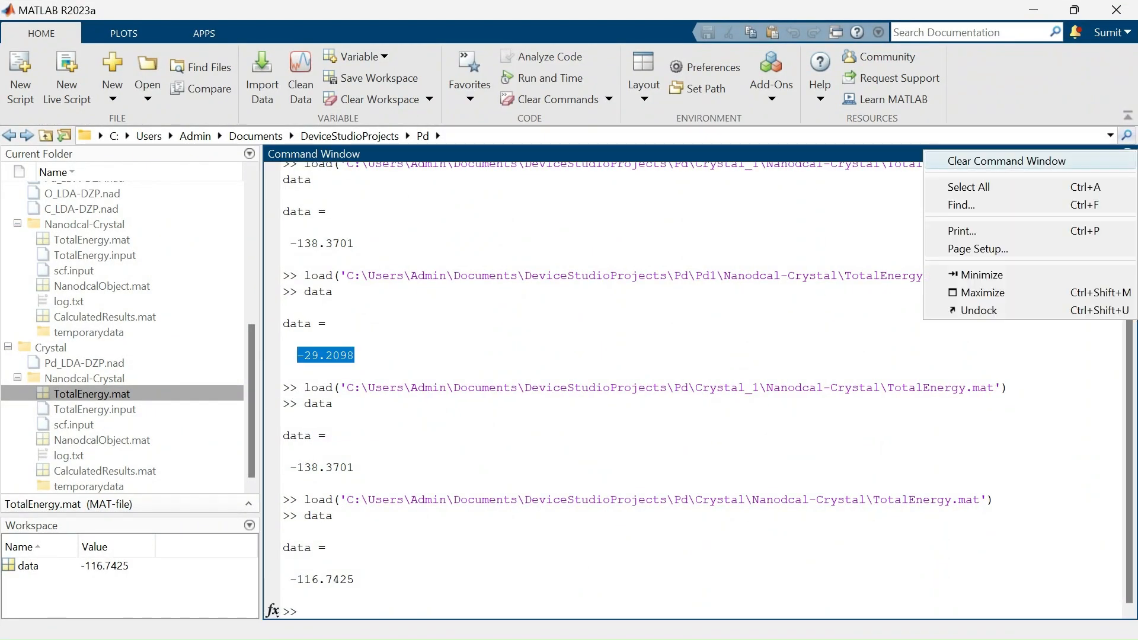
{"action": "left_click", "coordinate": [1007, 161]}
Step: Go back to the DeviceStudioProjects folder, find the Pd folder in it and reopen it as the current folder
{"action": "left_click", "coordinate": [9, 136]}
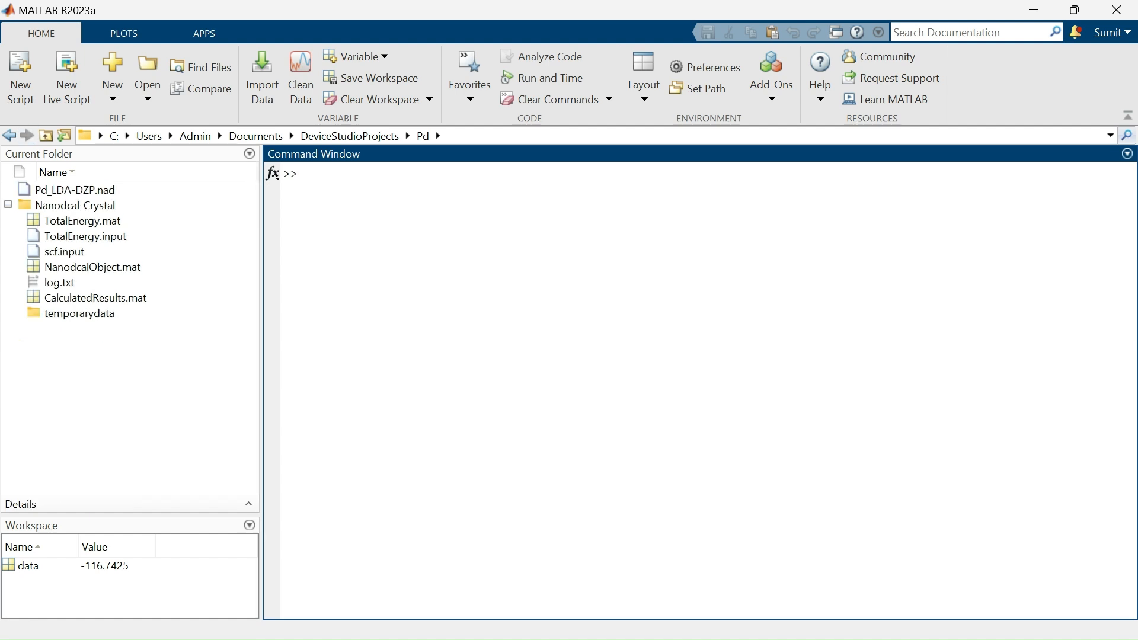
{"action": "left_click", "coordinate": [9, 136]}
{"action": "left_click", "coordinate": [9, 136]}
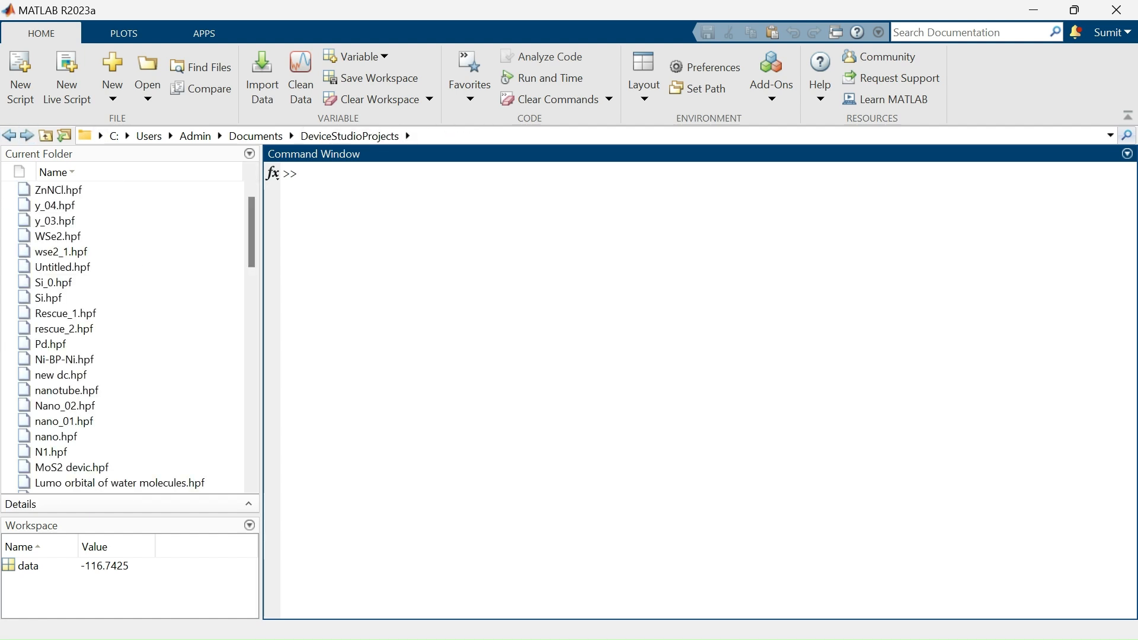
{"action": "scroll", "coordinate": [124, 335], "scroll_direction": "down", "scroll_amount": 9}
{"action": "scroll", "coordinate": [124, 335], "scroll_direction": "down", "scroll_amount": 5}
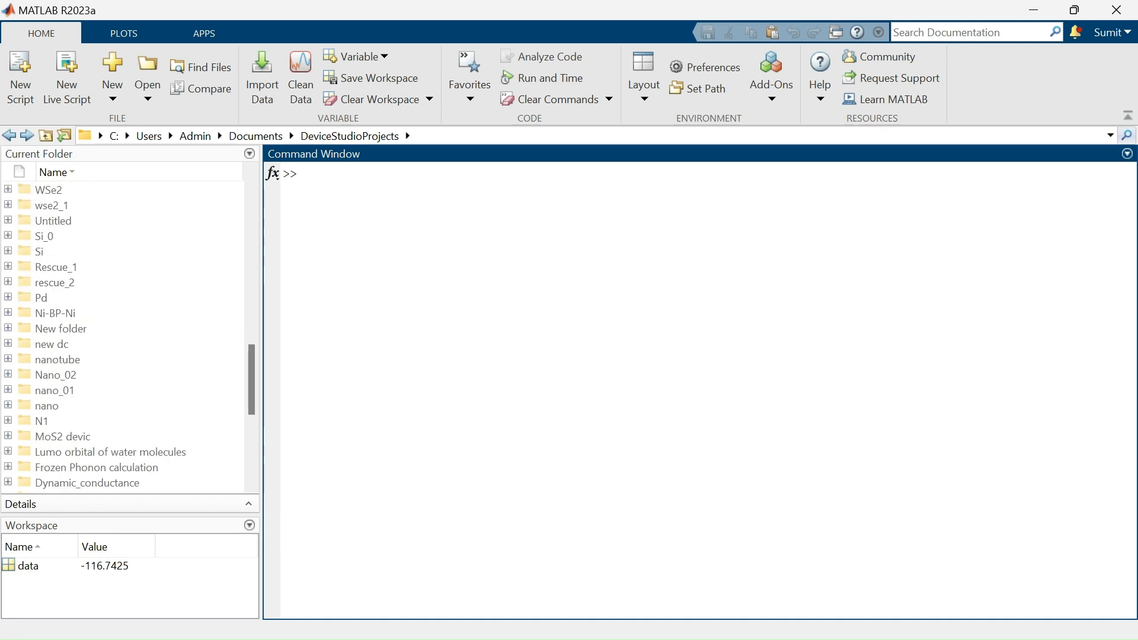
{"action": "type", "text": "oo"}
{"action": "key", "text": "BackSpace"}
{"action": "left_click", "coordinate": [97, 467]}
{"action": "key", "text": "p"}
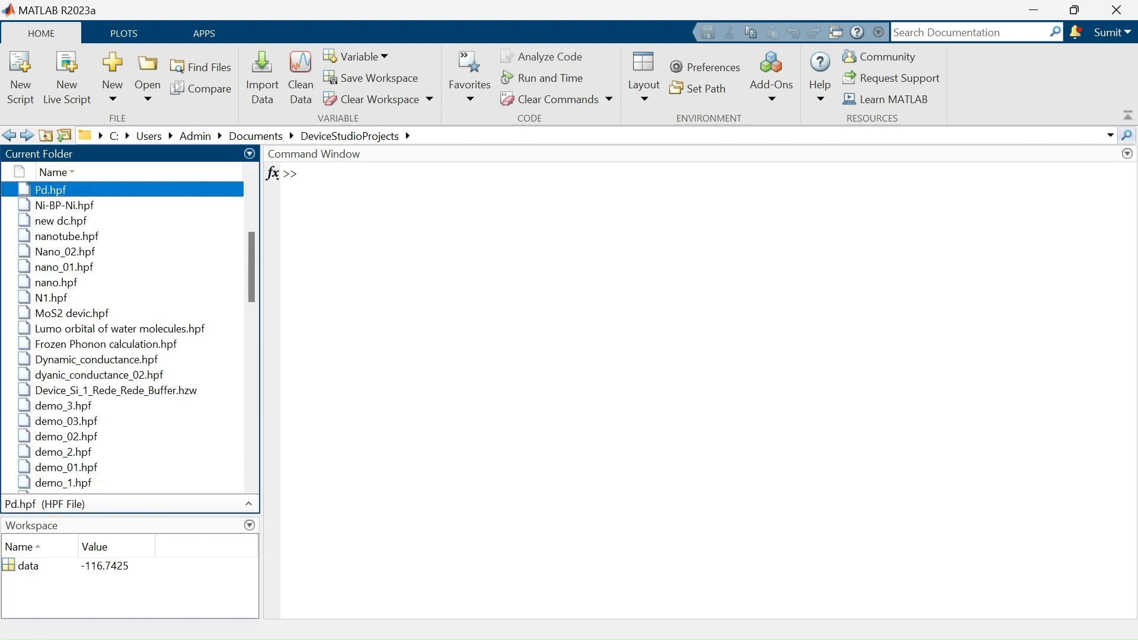
{"action": "key", "text": "p"}
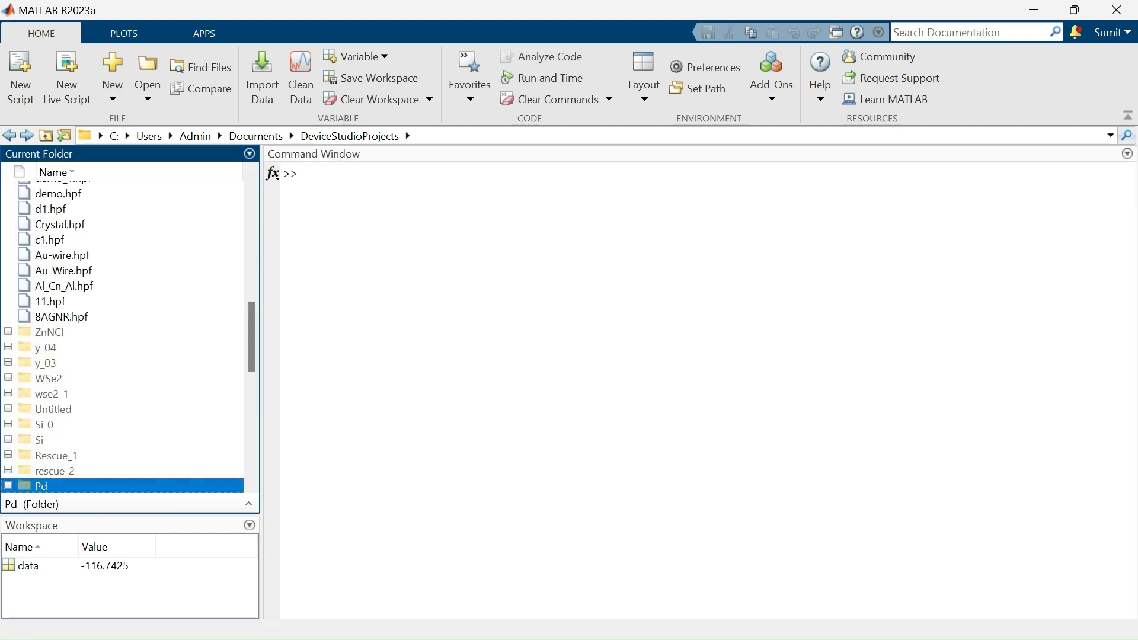
{"action": "key", "text": "Down"}
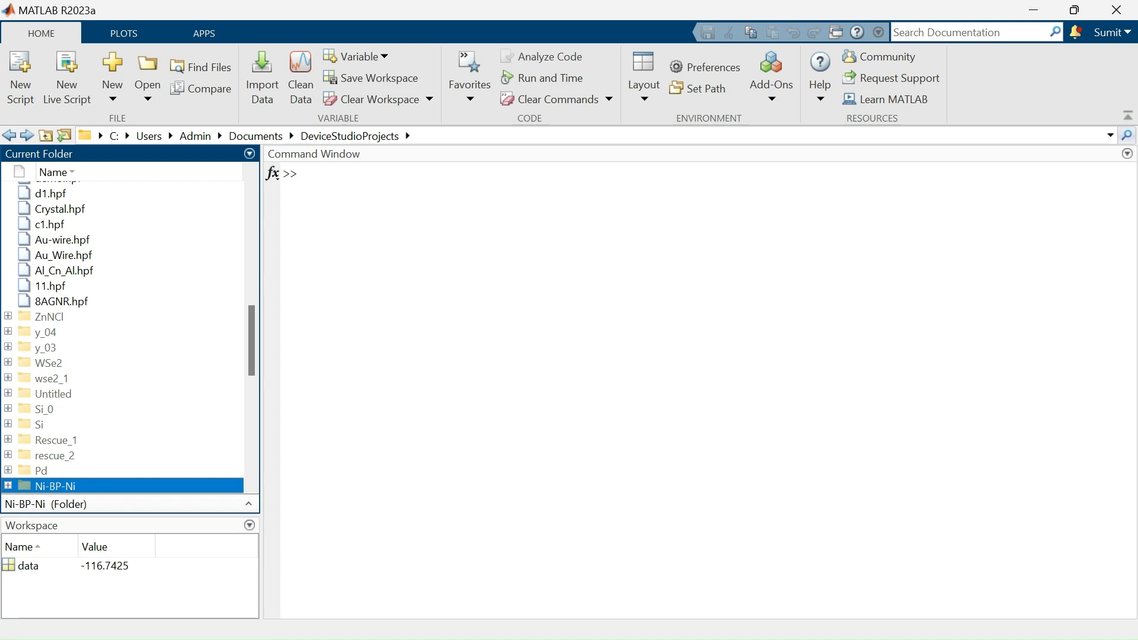
{"action": "key", "text": "Up"}
{"action": "key", "text": "Return"}
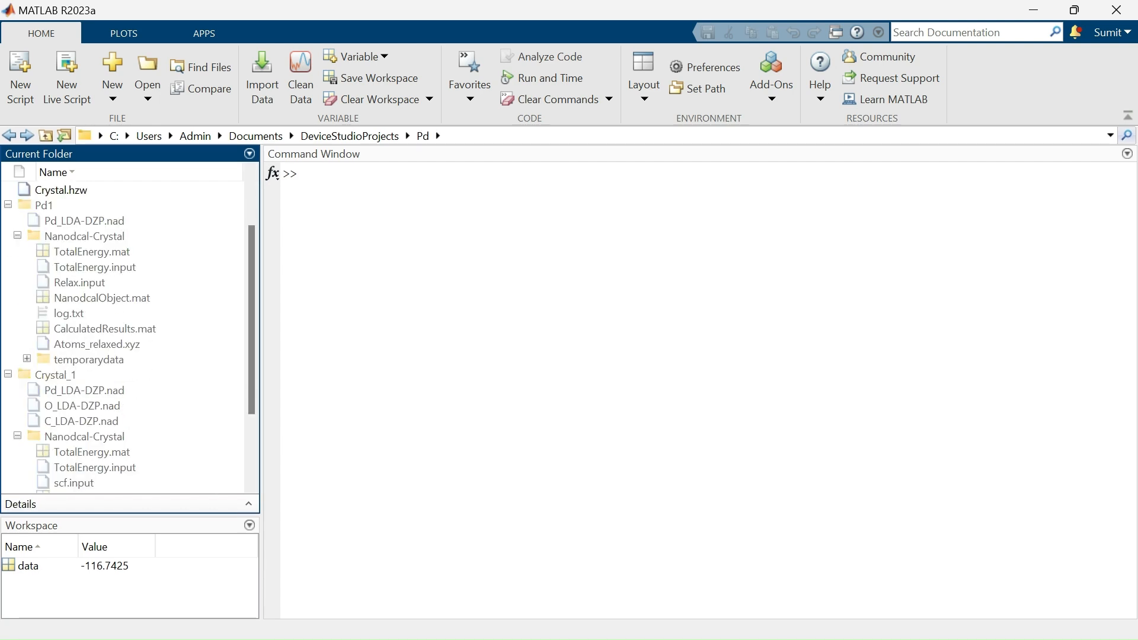
Step: Load TotalEnergy.mat from Pd1's Nanodcal-Crystal folder and display its data variable
{"action": "scroll", "coordinate": [130, 338], "scroll_direction": "down", "scroll_amount": 3}
{"action": "scroll", "coordinate": [130, 338], "scroll_direction": "up", "scroll_amount": 3}
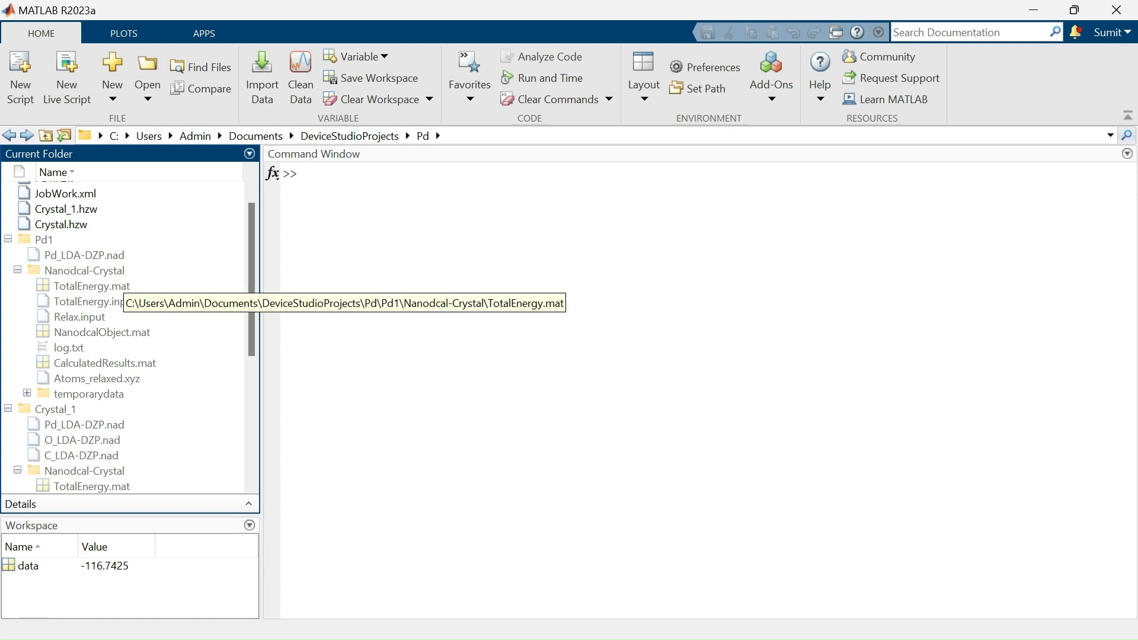
{"action": "double_click", "coordinate": [122, 286]}
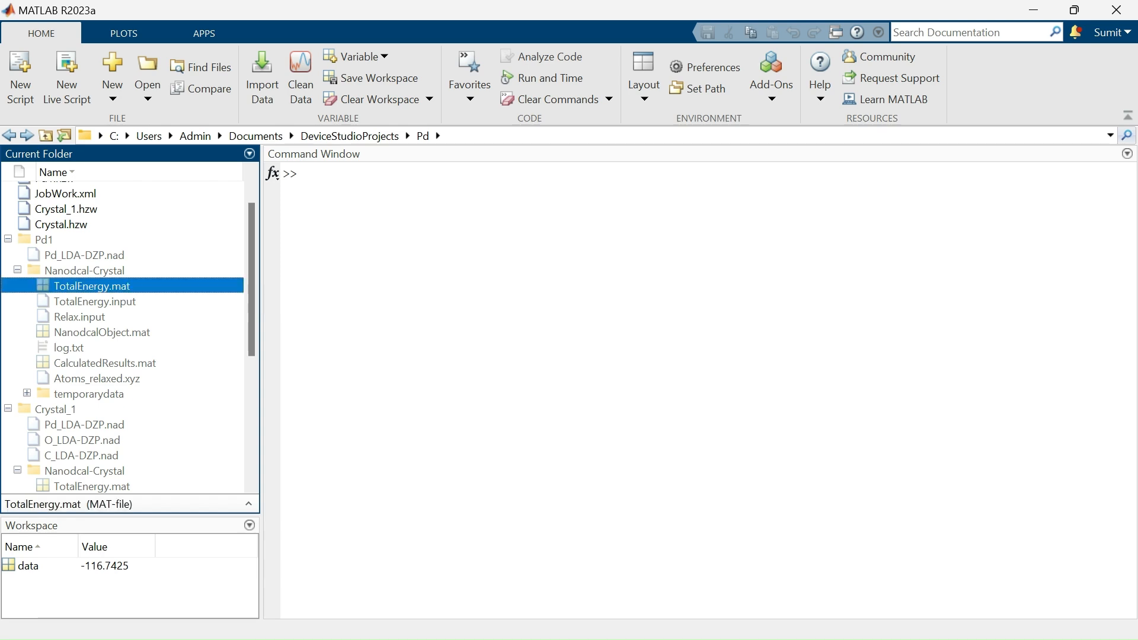
{"action": "left_click", "coordinate": [308, 190]}
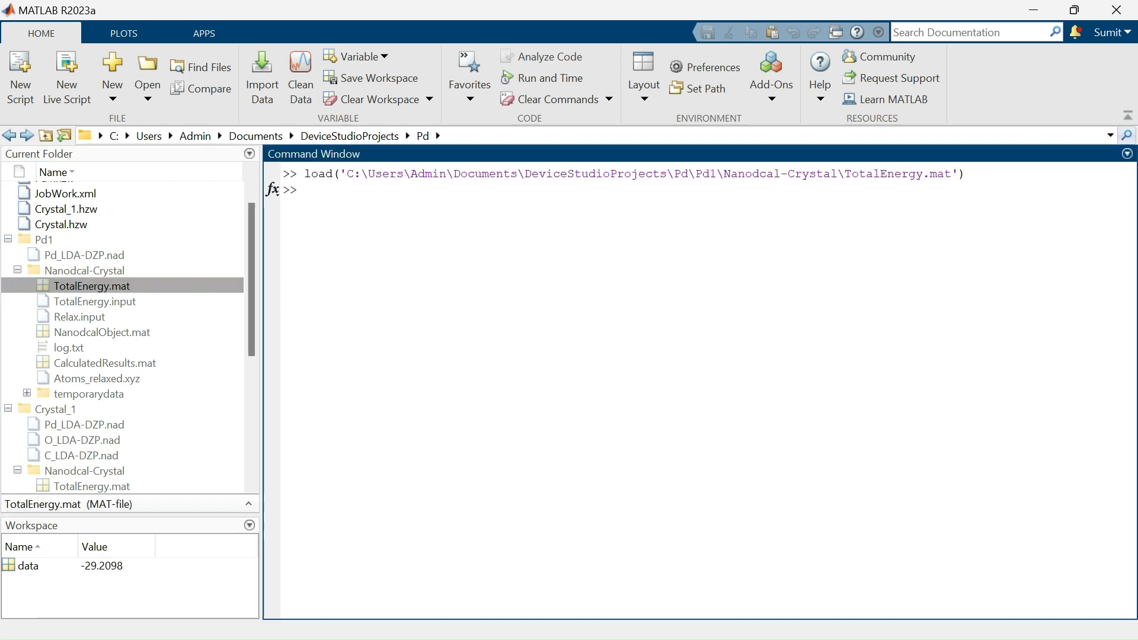
{"action": "type", "text": "d"}
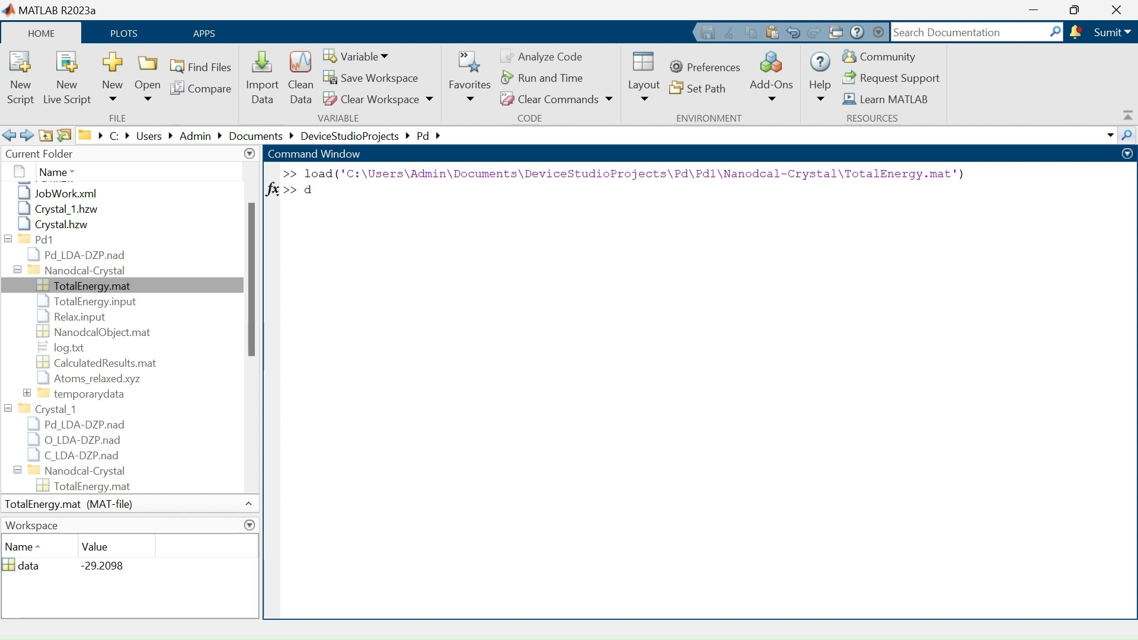
{"action": "type", "text": "ata"}
{"action": "key", "text": "Return"}
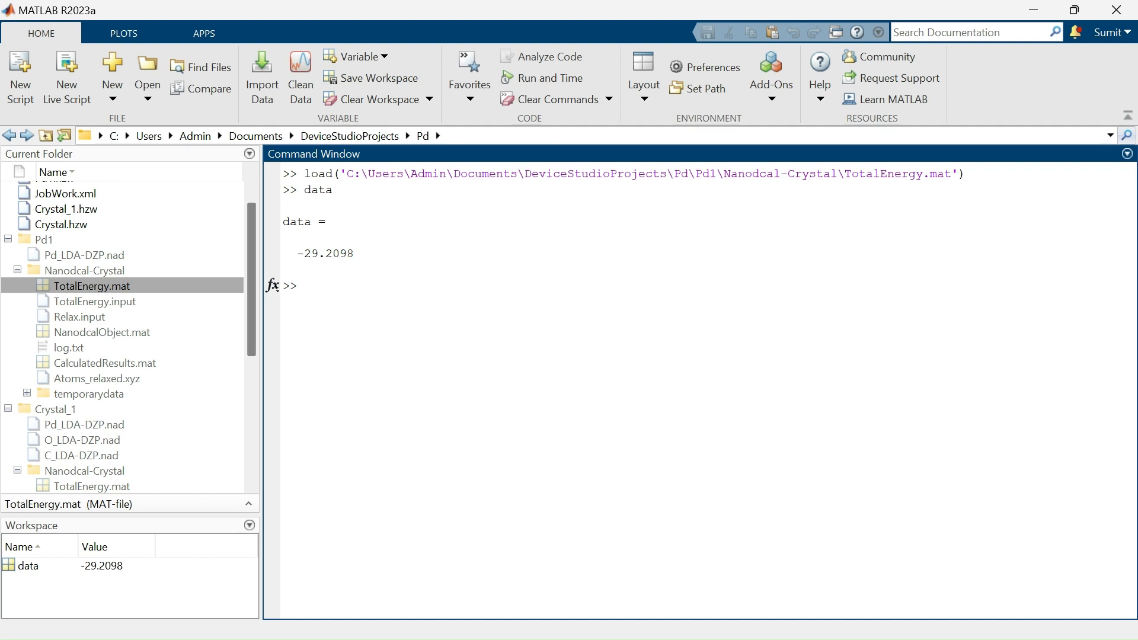
Step: Load TotalEnergy.mat from Crystal_1's Nanodcal-Crystal folder, display its data variable and highlight the energy value
{"action": "scroll", "coordinate": [121, 332], "scroll_direction": "down", "scroll_amount": 1}
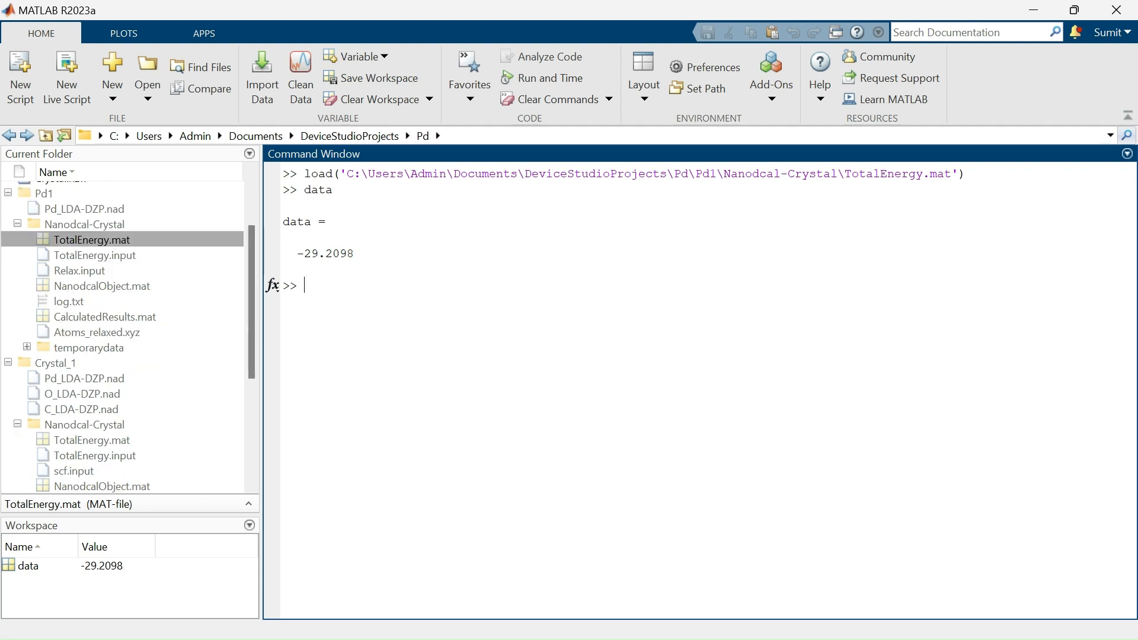
{"action": "scroll", "coordinate": [121, 332], "scroll_direction": "down", "scroll_amount": 1}
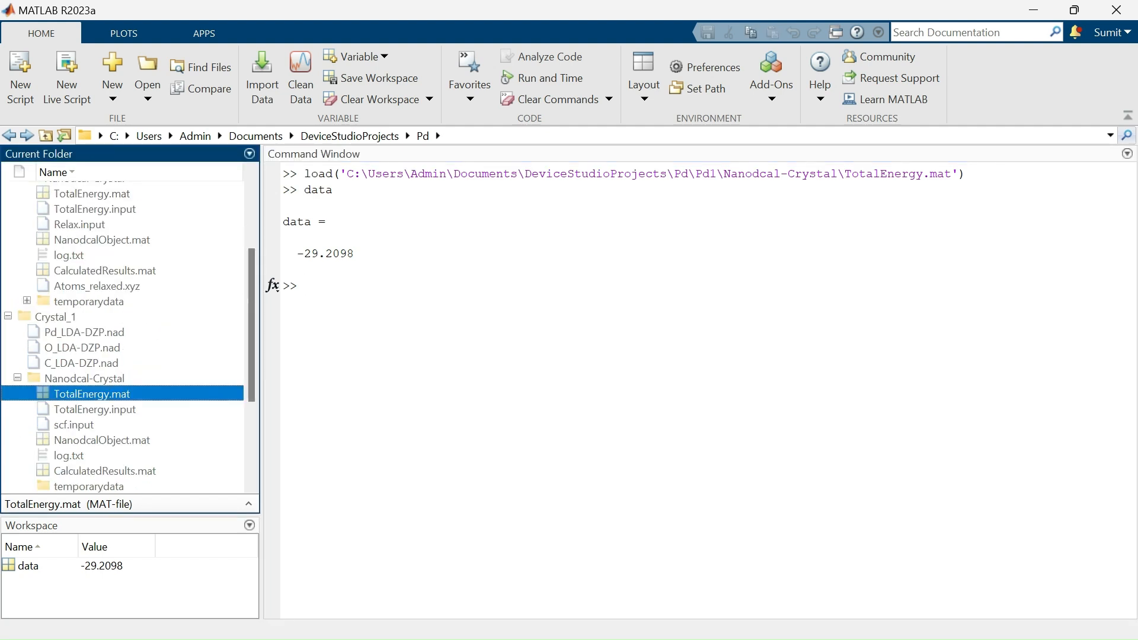
{"action": "left_click_drag", "start_coordinate": [92, 393], "coordinate": [391, 409]}
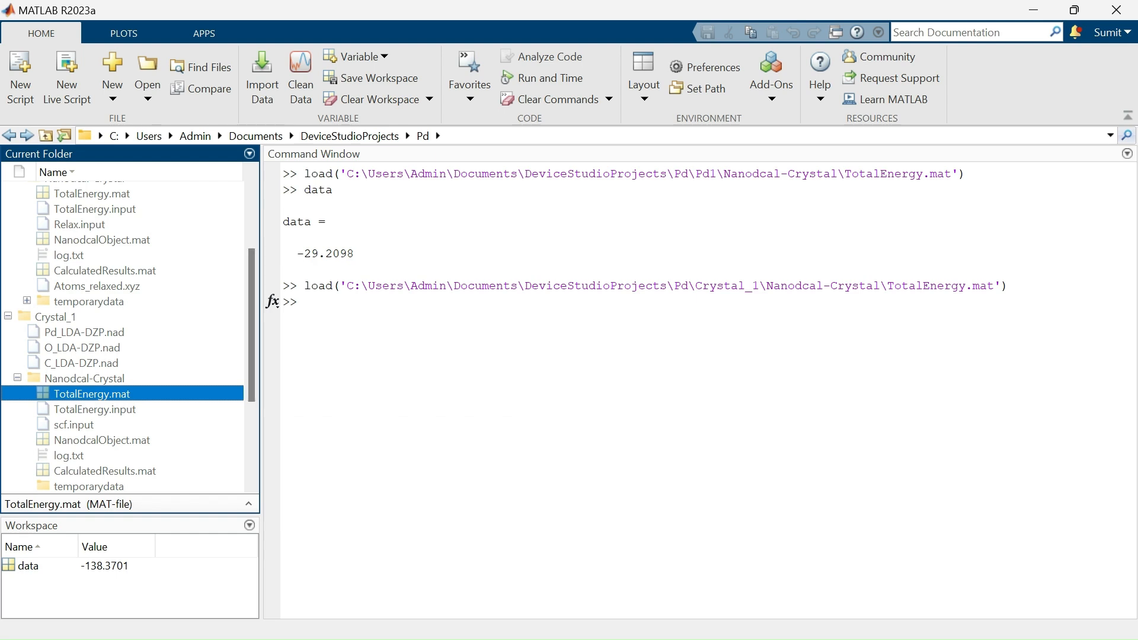
{"action": "left_click", "coordinate": [305, 303]}
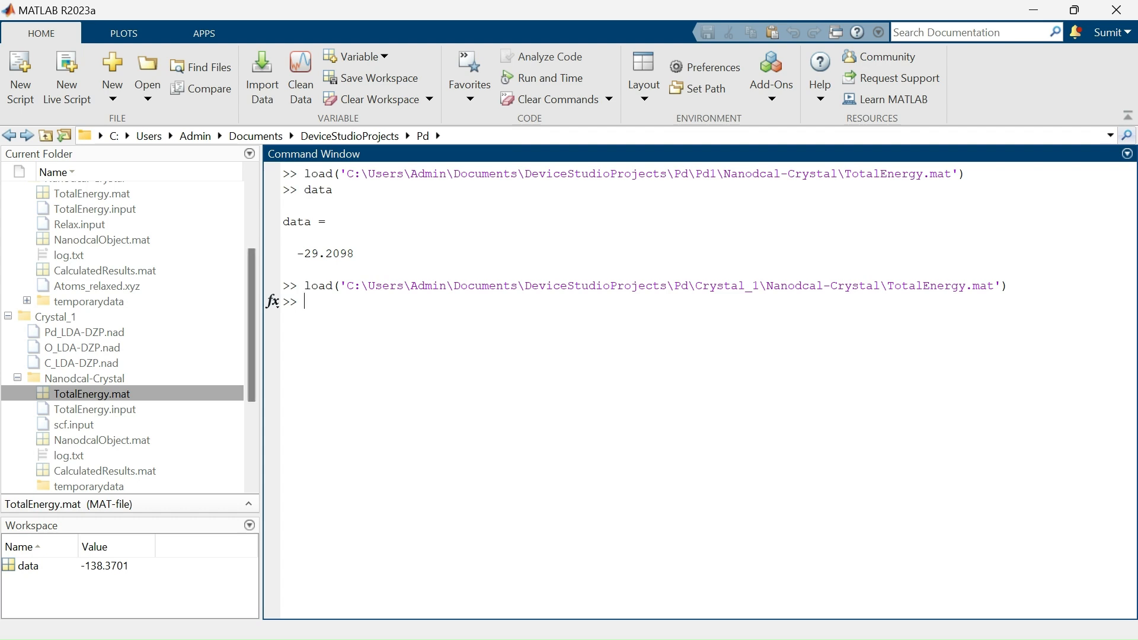
{"action": "type", "text": "data"}
{"action": "key", "text": "Return"}
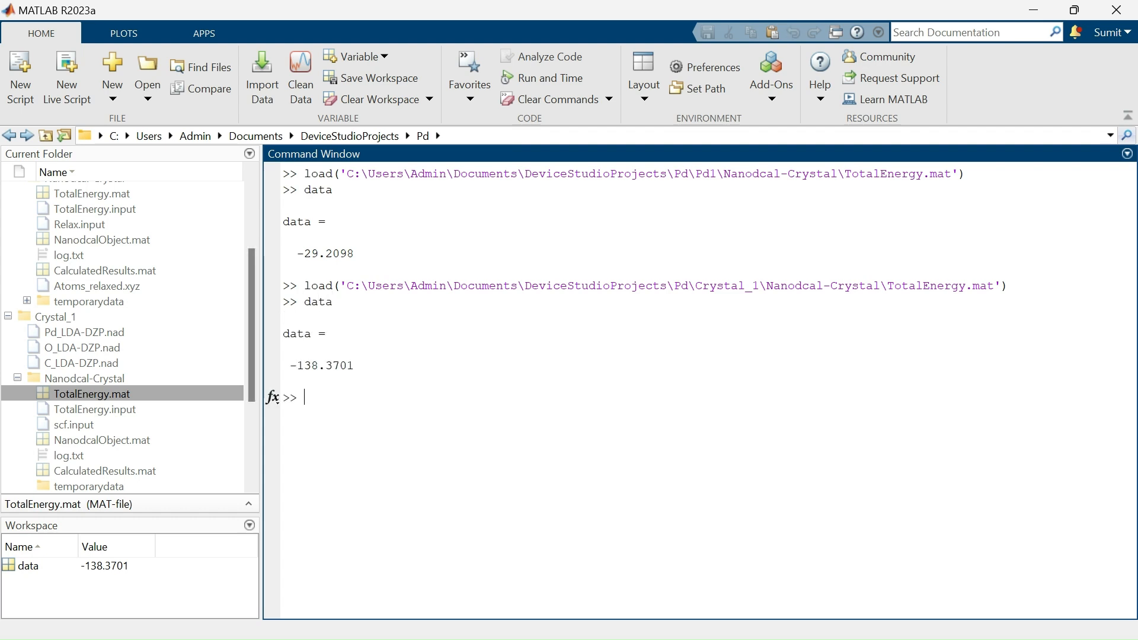
{"action": "left_click_drag", "start_coordinate": [354, 365], "coordinate": [290, 365]}
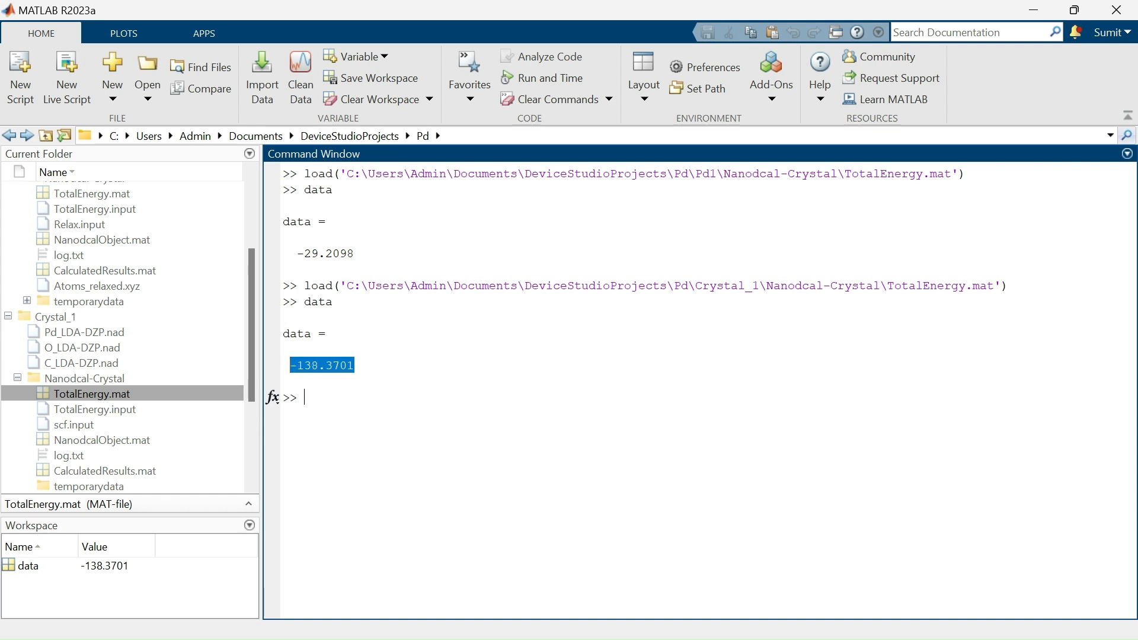
{"action": "left_click", "coordinate": [305, 398]}
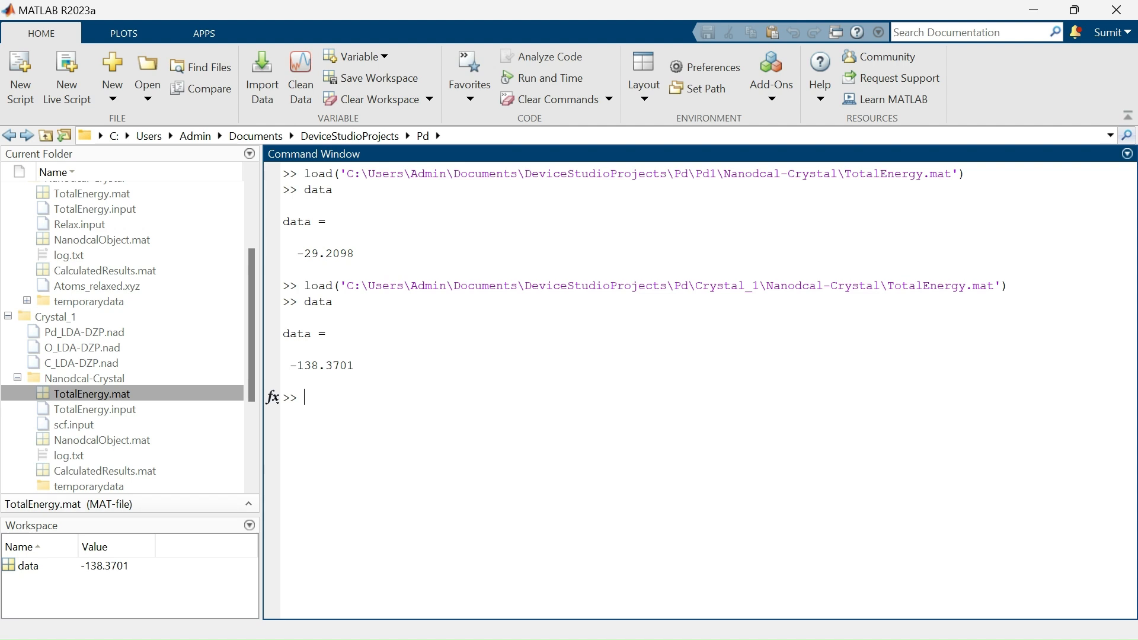
{"action": "scroll", "coordinate": [122, 337], "scroll_direction": "down", "scroll_amount": 3}
{"action": "double_click", "coordinate": [51, 363]}
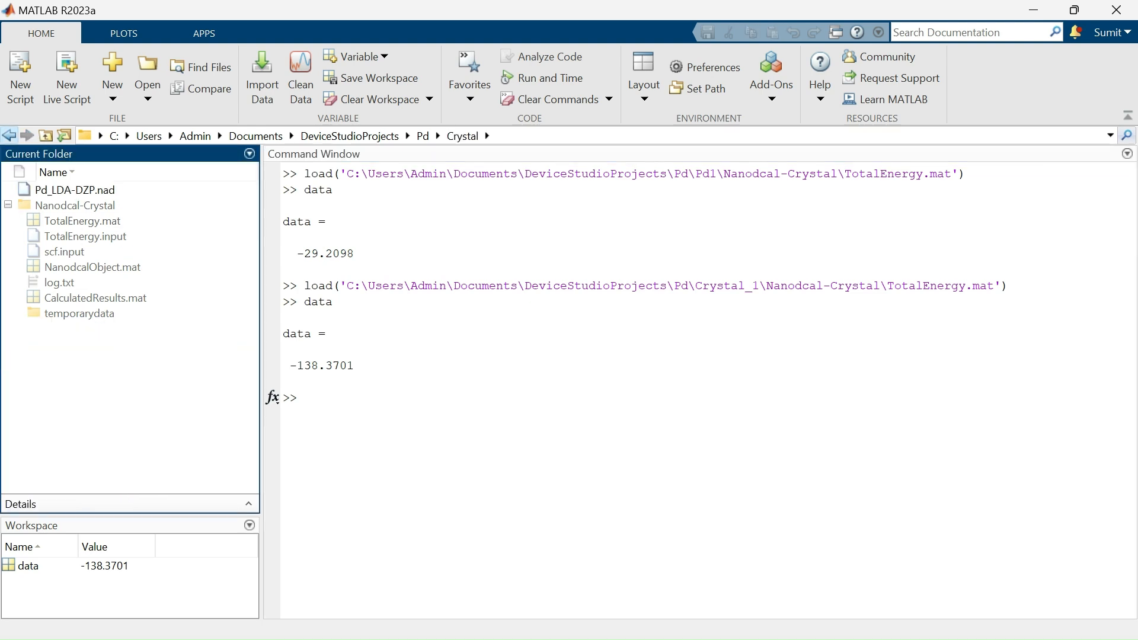
{"action": "left_click", "coordinate": [9, 135]}
Step: Load TotalEnergy.mat from Crystal's Nanodcal-Crystal folder, display its data variable and highlight the energy value
{"action": "scroll", "coordinate": [122, 332], "scroll_direction": "down", "scroll_amount": 4}
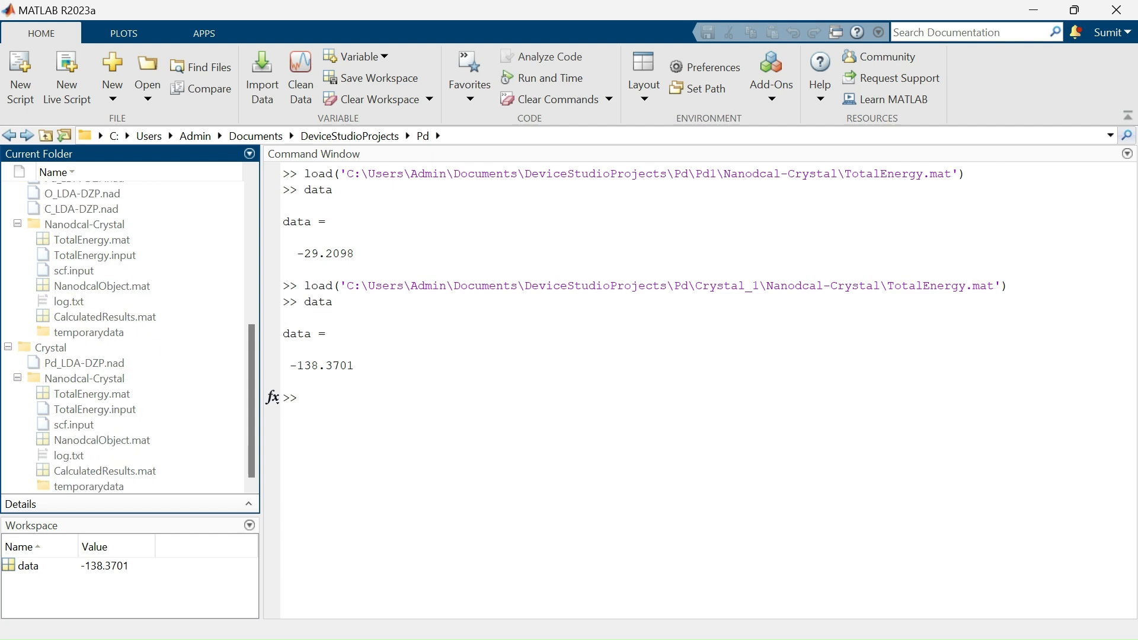
{"action": "double_click", "coordinate": [92, 394]}
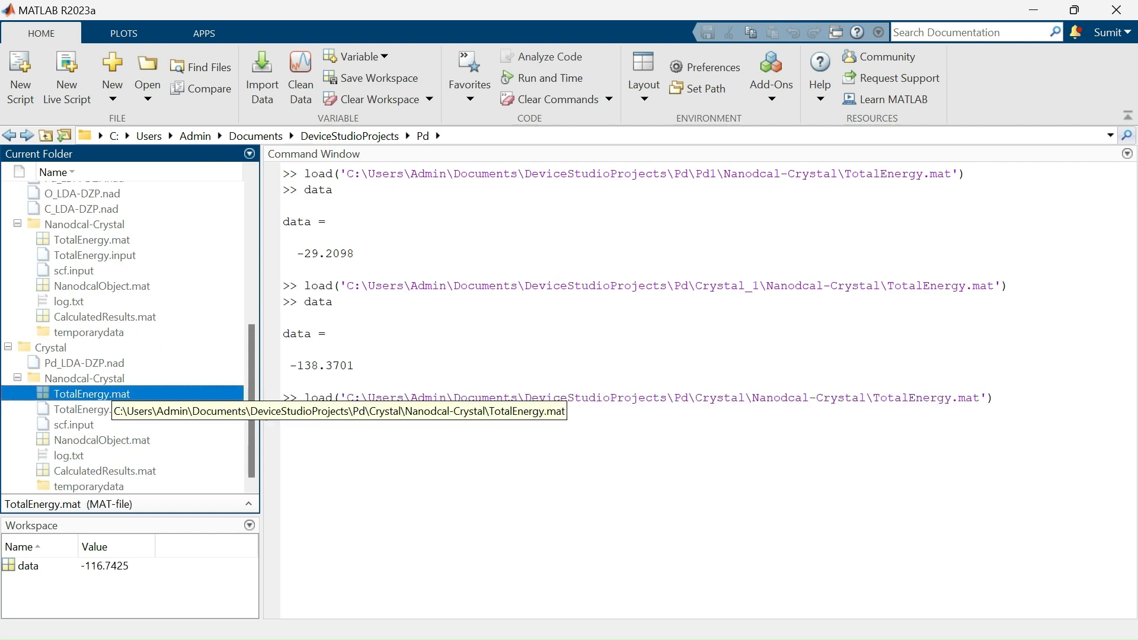
{"action": "left_click", "coordinate": [314, 414]}
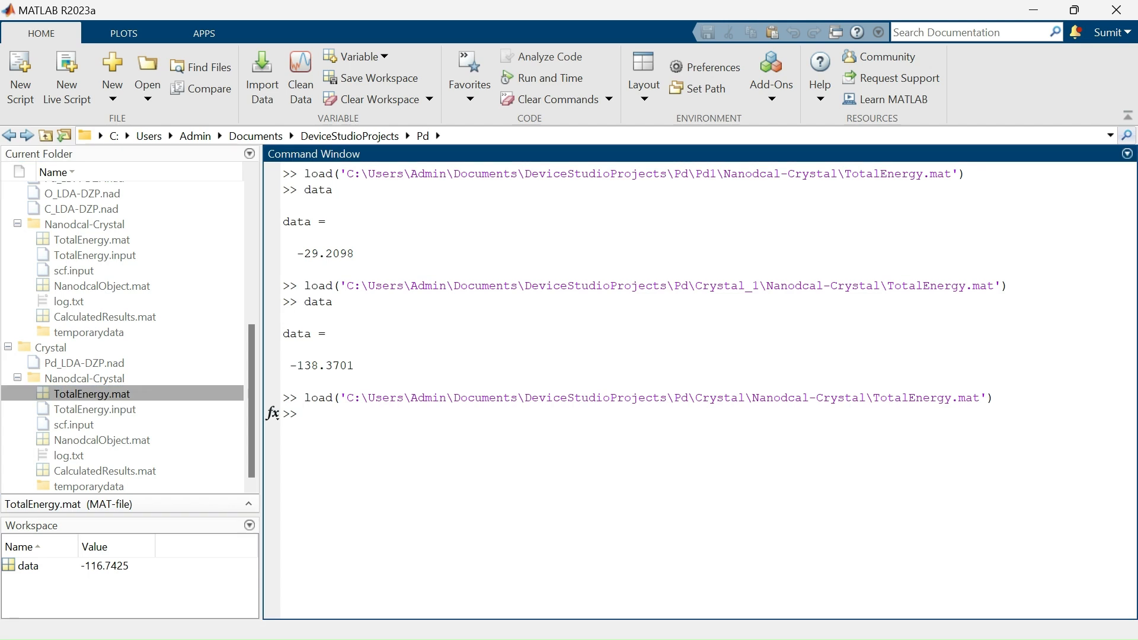
{"action": "type", "text": "data"}
{"action": "key", "text": "Return"}
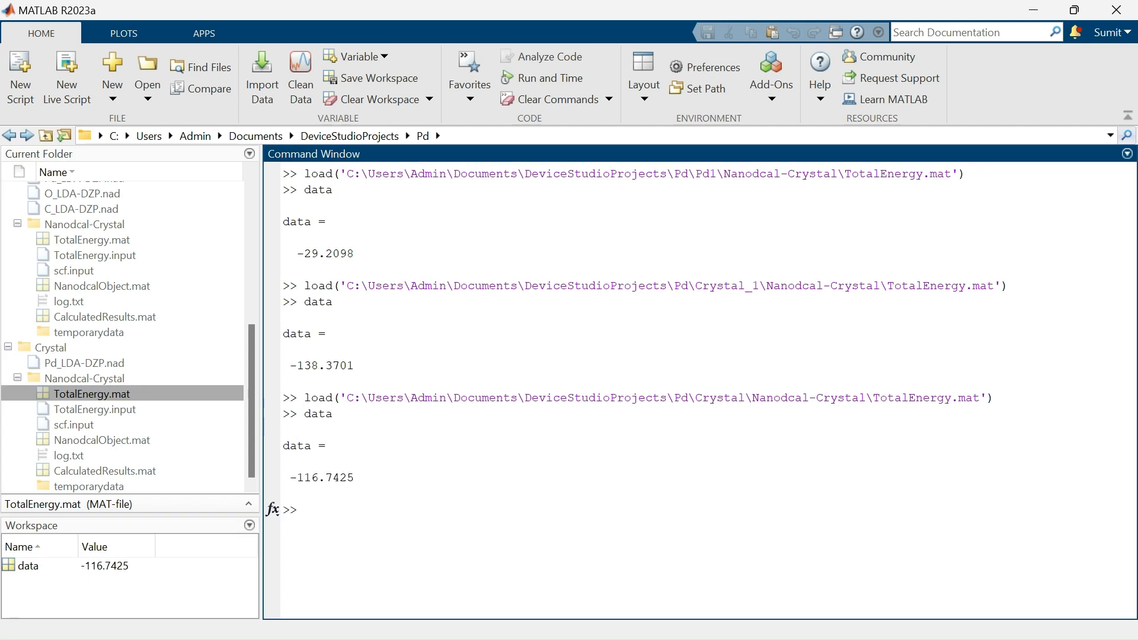
{"action": "left_click_drag", "start_coordinate": [355, 478], "coordinate": [284, 493]}
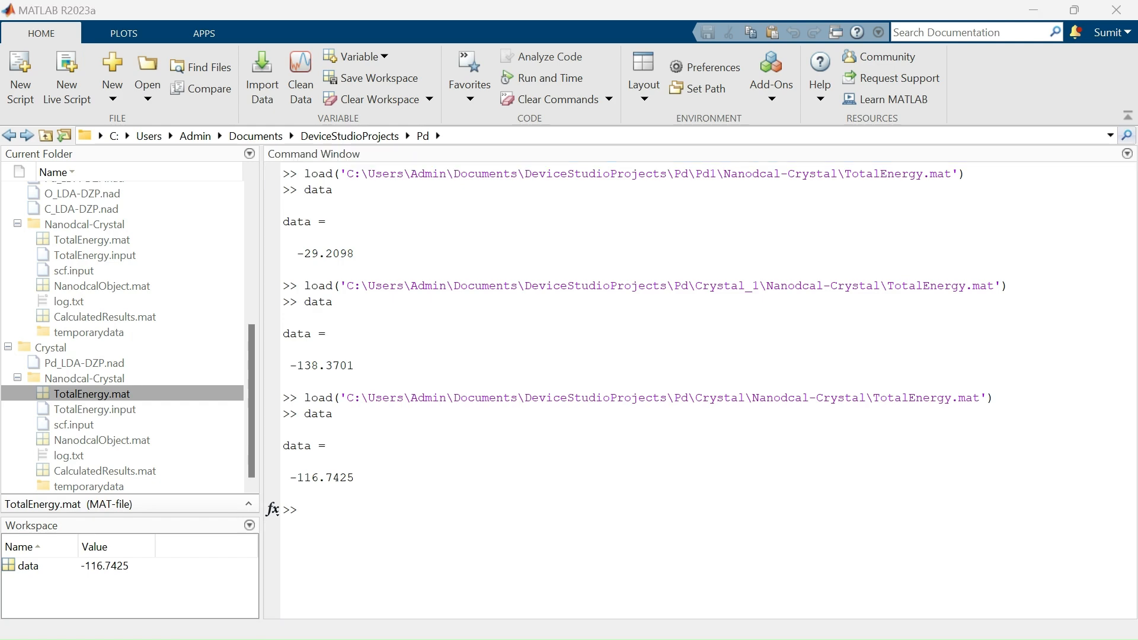
Step: Switch to the Downloads folder in File Explorer, open A (4).pdf in Edge and close the A (3).pdf tab
{"action": "key", "text": "alt+Tab"}
{"action": "key", "text": "alt+shift+Tab"}
{"action": "key", "text": "super+d"}
{"action": "key", "text": "alt+Tab"}
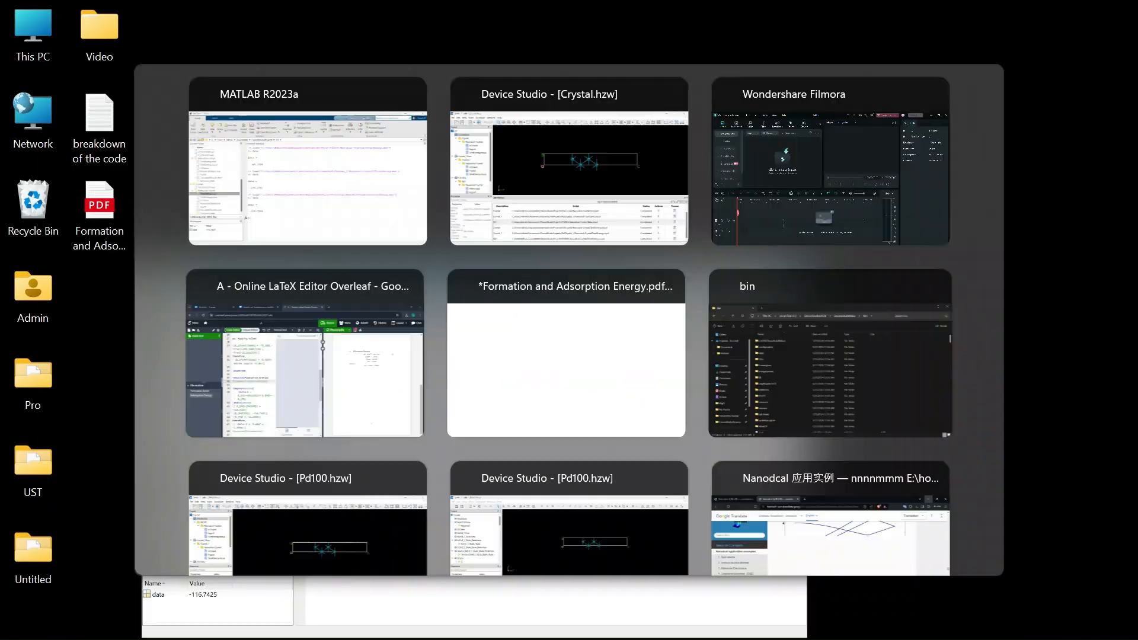
{"action": "key", "text": "super+d"}
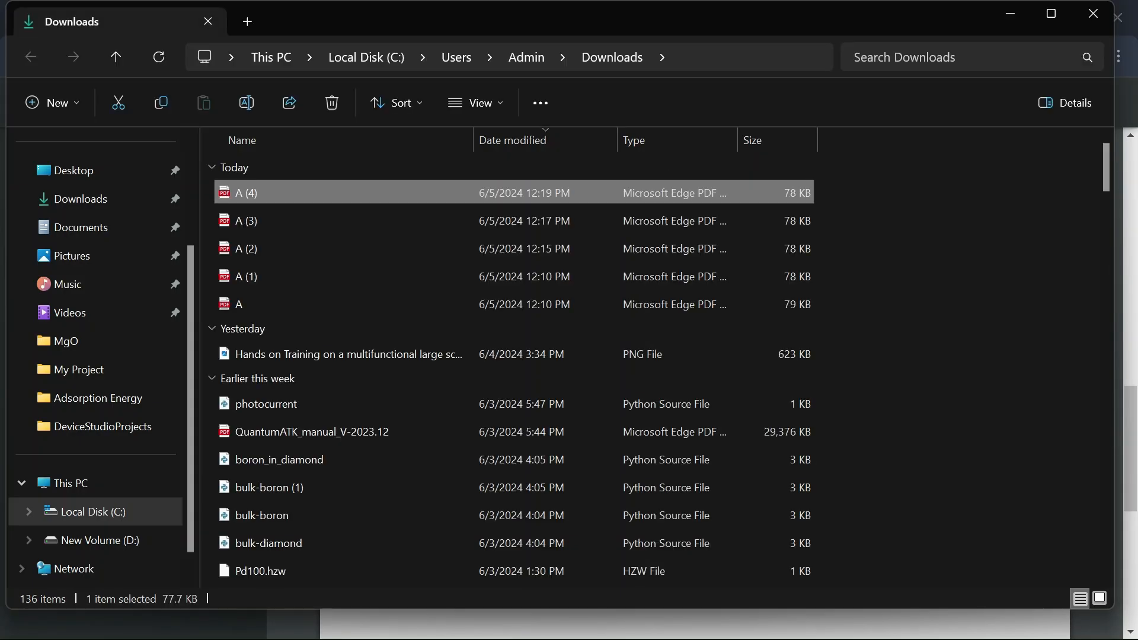
{"action": "key", "text": "Return"}
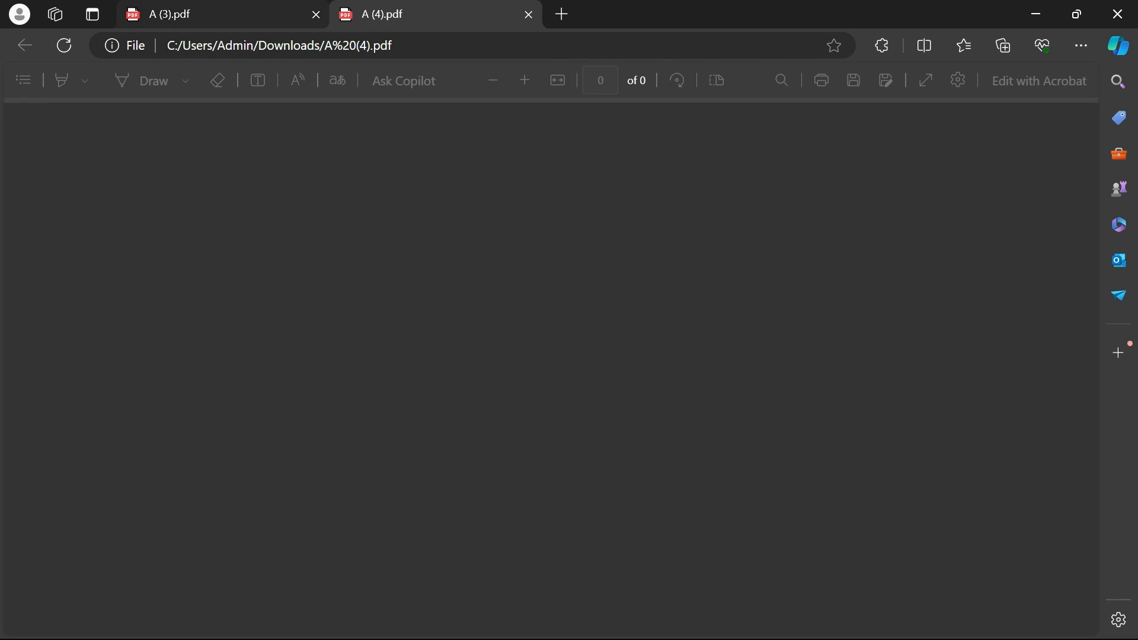
{"action": "left_click", "coordinate": [316, 14]}
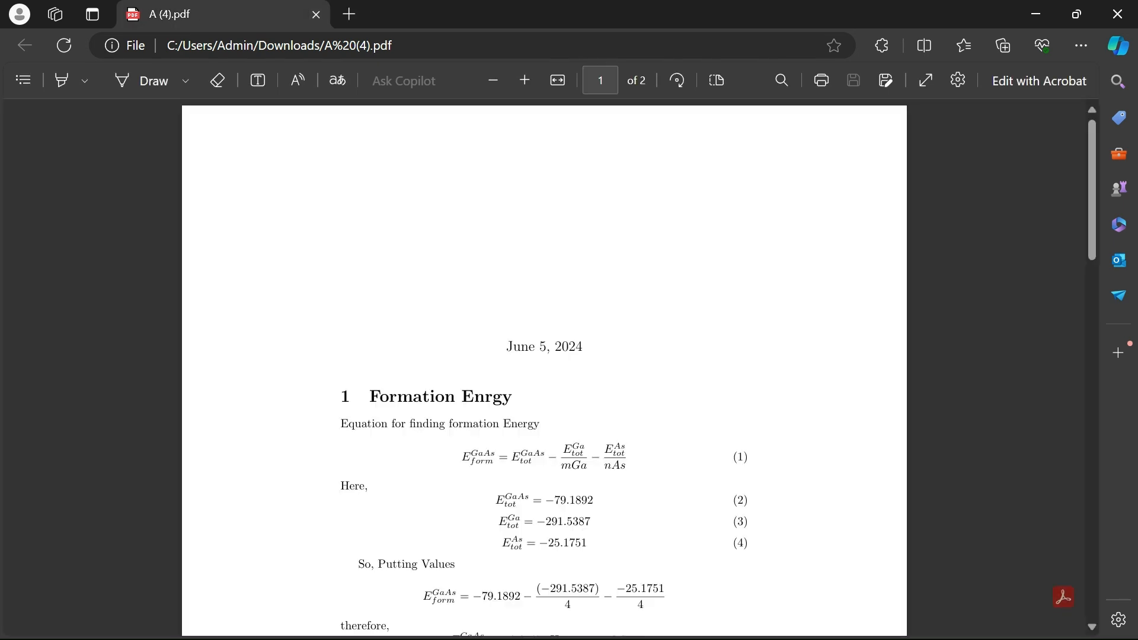
Step: Examine the Adsorption Energy section of A (4).pdf, tracing the equation, its energy terms and the ΔE result
{"action": "scroll", "coordinate": [544, 367], "scroll_direction": "down", "scroll_amount": 15}
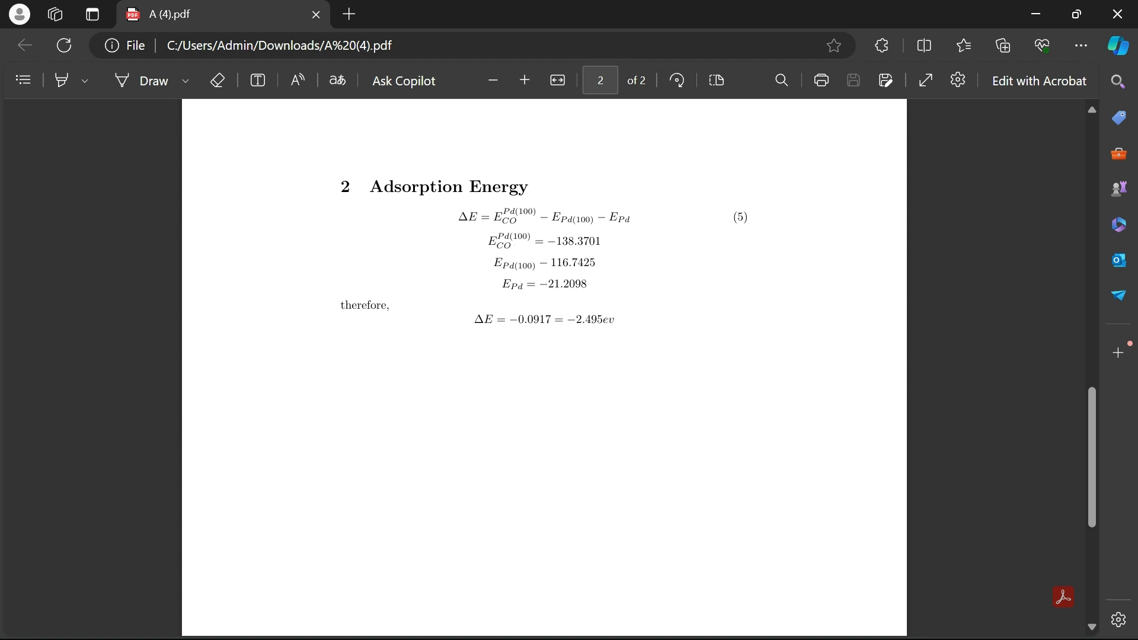
{"action": "scroll", "coordinate": [551, 319], "scroll_direction": "up", "scroll_amount": 5, "text": "ctrl"}
{"action": "scroll", "coordinate": [551, 319], "scroll_direction": "up", "scroll_amount": 2}
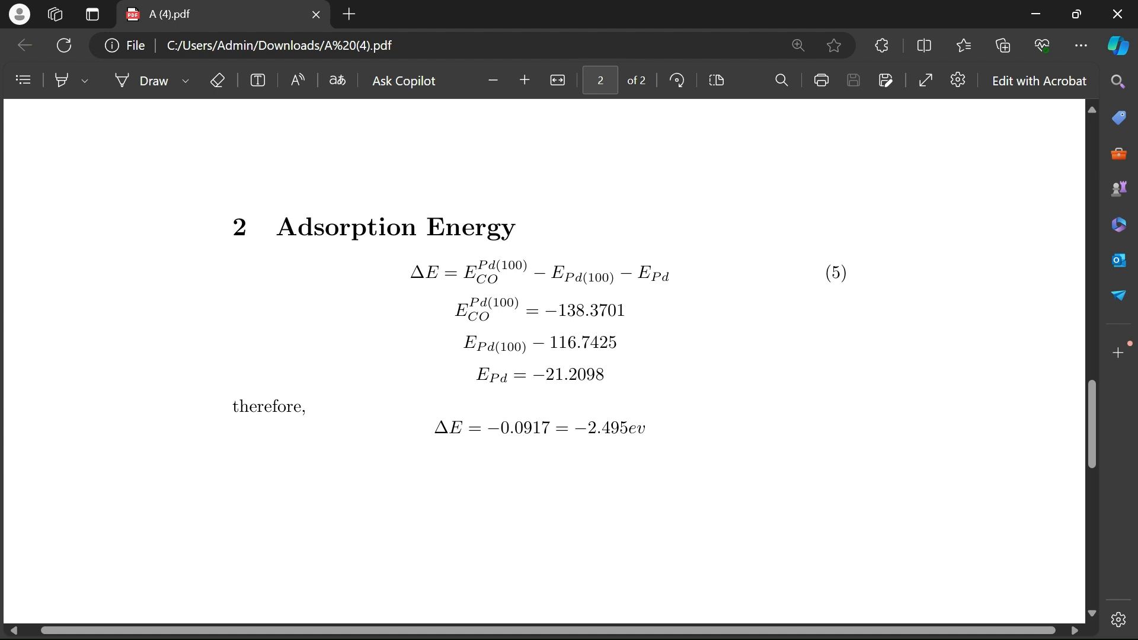
{"action": "left_click_drag", "start_coordinate": [534, 273], "coordinate": [607, 377]}
{"action": "left_click", "coordinate": [611, 379]}
{"action": "scroll", "coordinate": [541, 330], "scroll_direction": "down", "scroll_amount": 2}
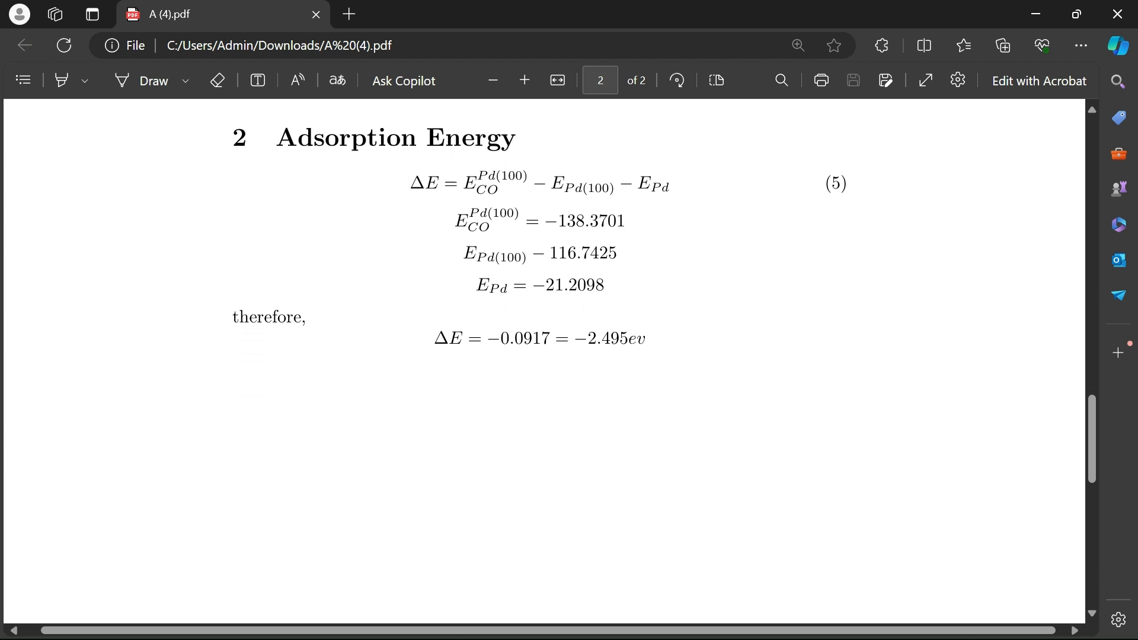
{"action": "left_click_drag", "start_coordinate": [435, 339], "coordinate": [509, 338]}
{"action": "left_click", "coordinate": [509, 338]}
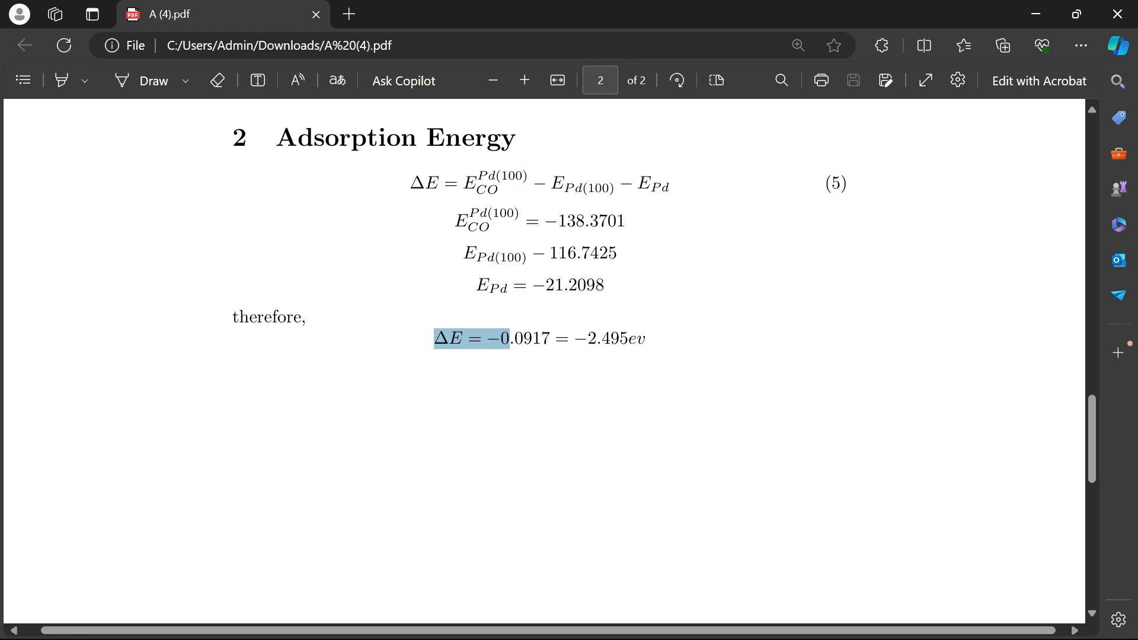